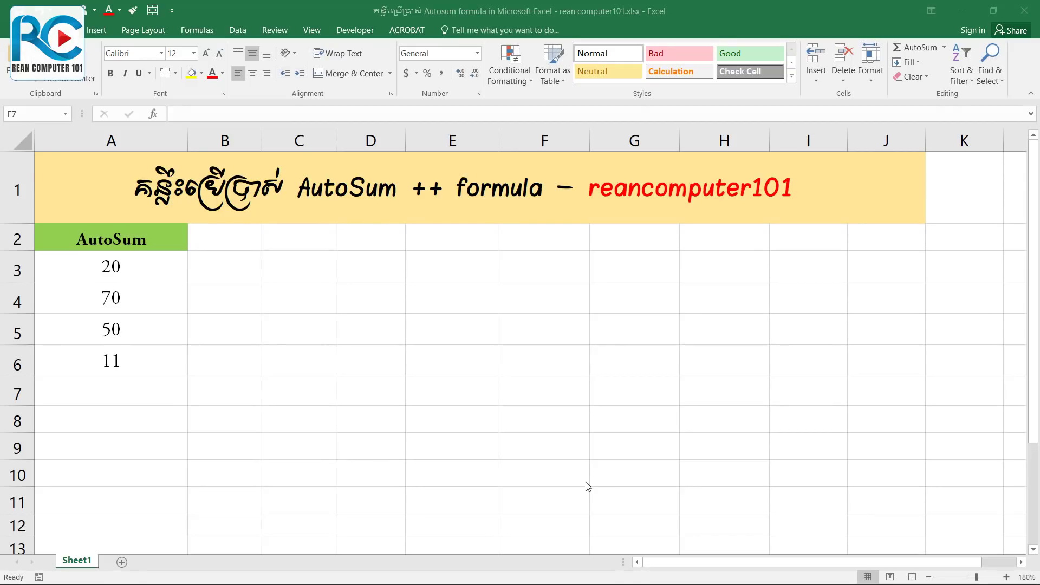
Step: Select column A's values and try an AutoSum in A6, then cancel it so A6 keeps 11
click(145, 273)
drag(148, 279, 141, 360)
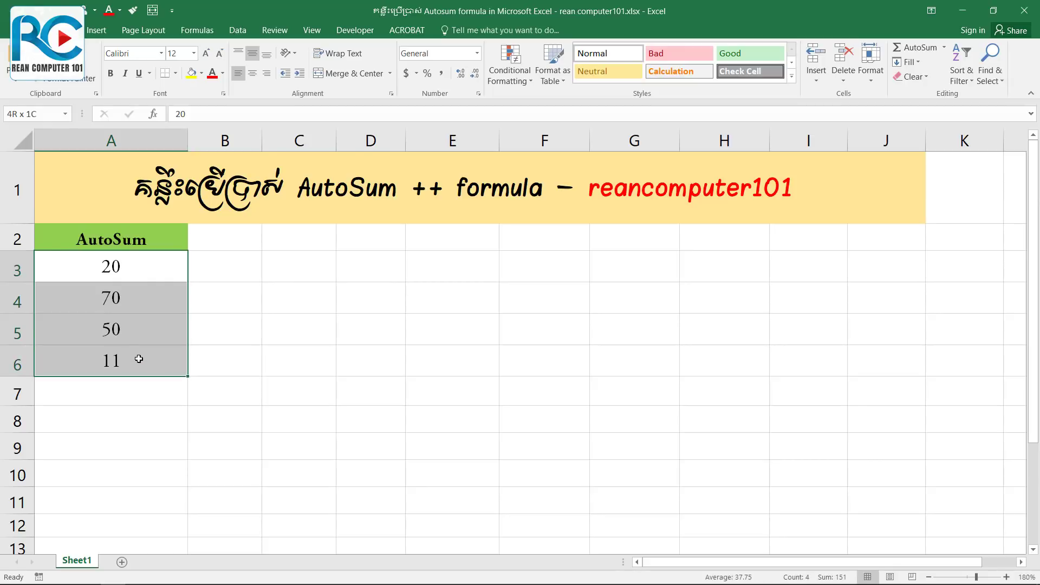
click(374, 341)
click(132, 367)
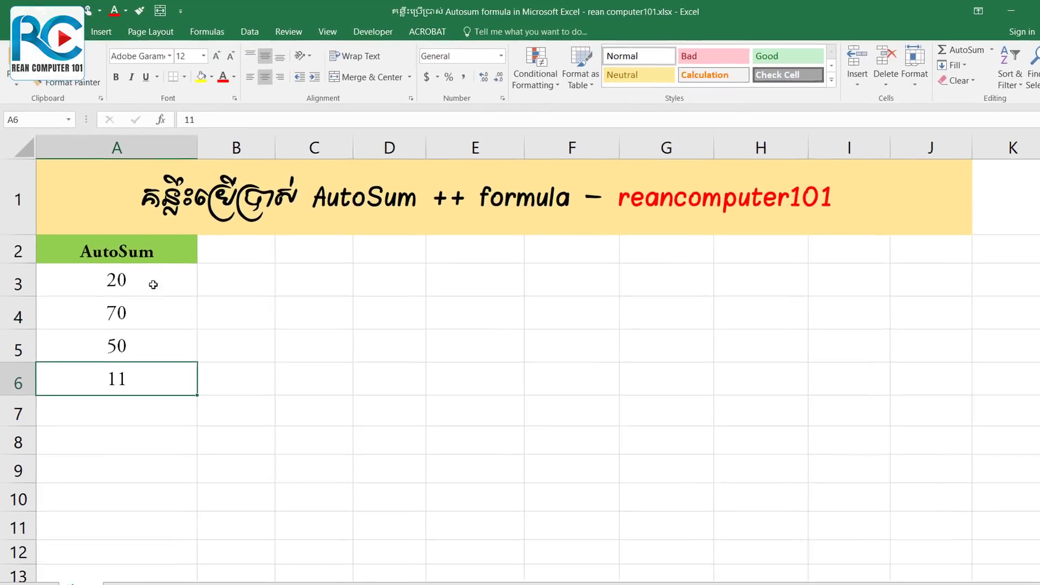
click(143, 269)
click(144, 336)
click(146, 371)
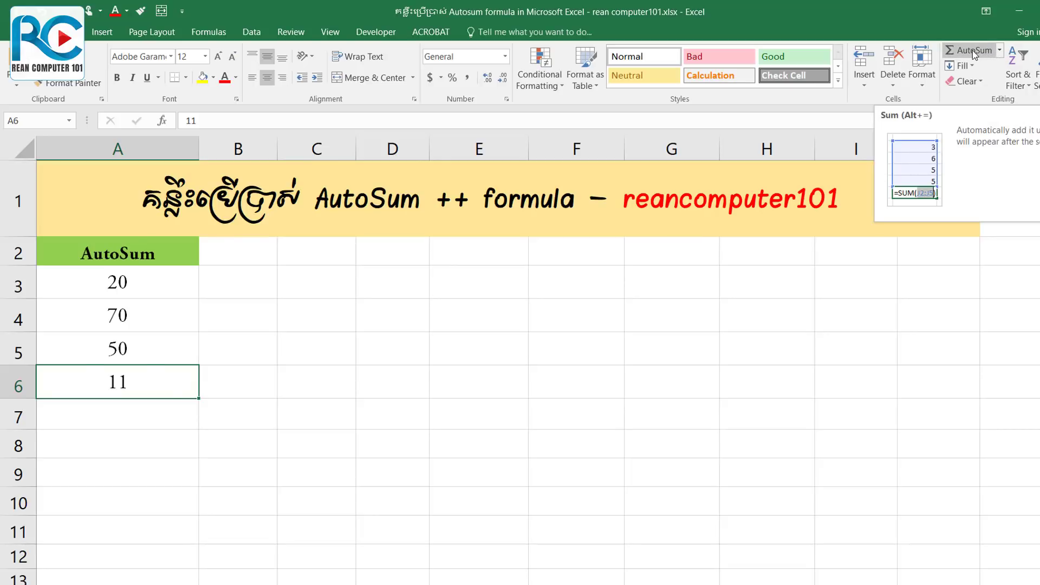
click(973, 54)
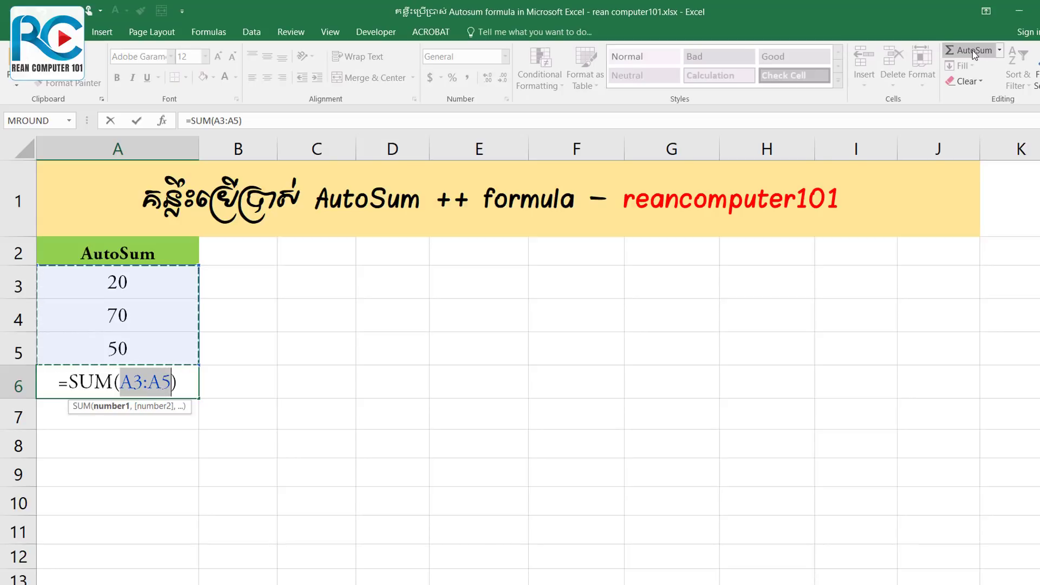
key(Escape)
text(11)
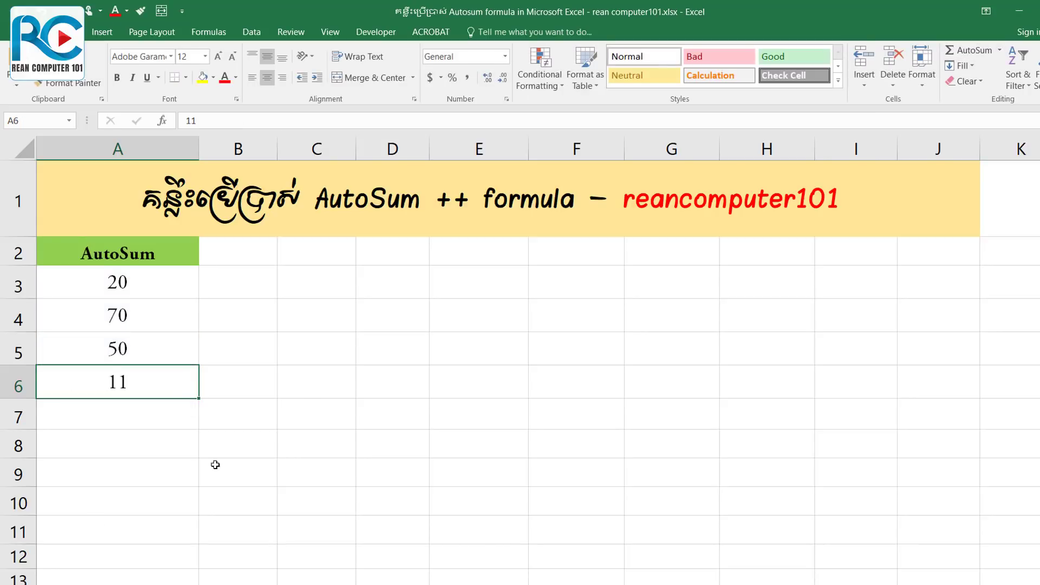
Step: Insert the total =SUM(A3:A6) into A7
click(151, 418)
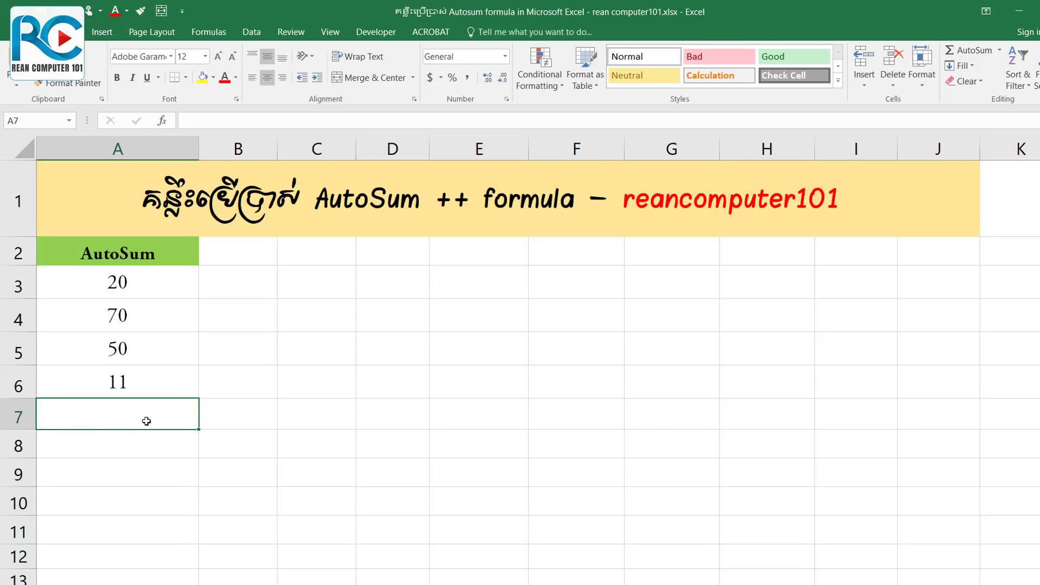
click(971, 54)
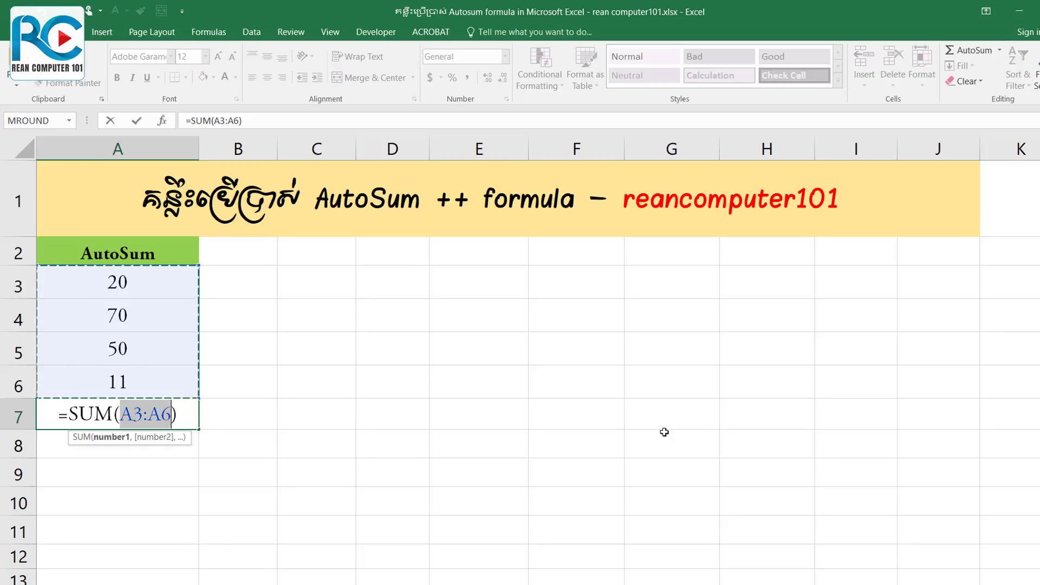
key(Return)
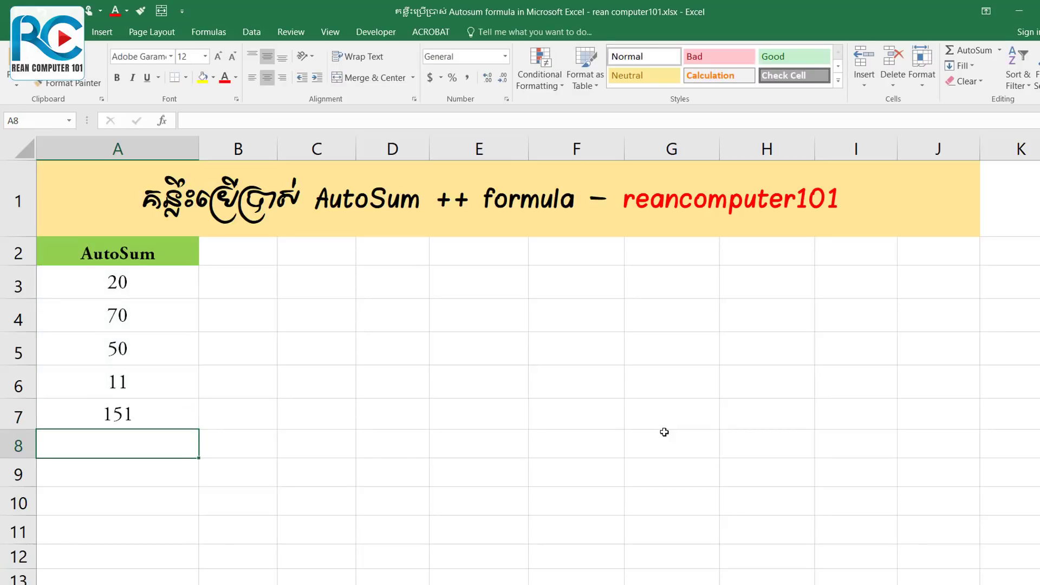
click(153, 421)
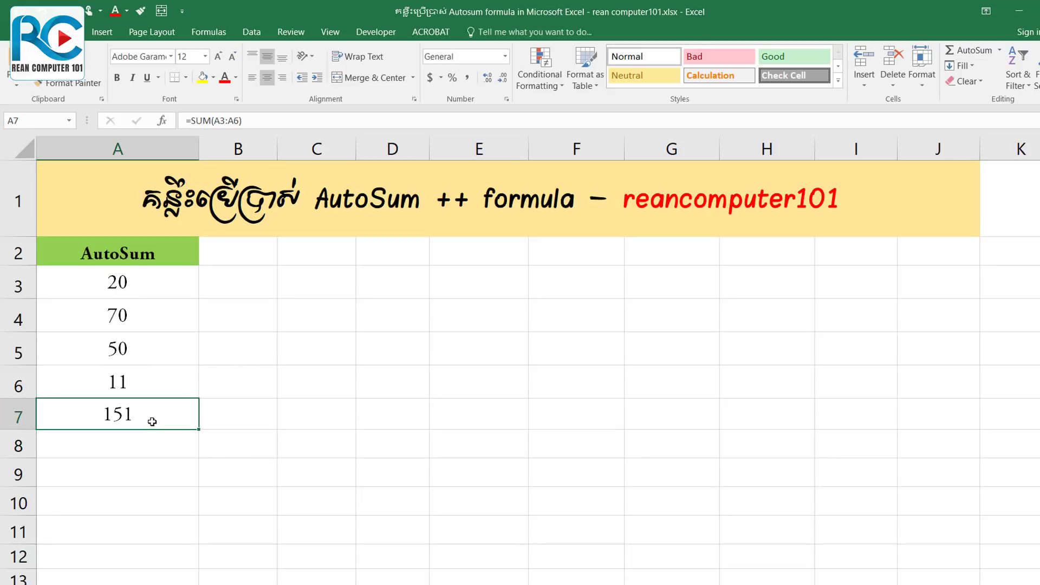
Step: Change A4 from 70 to 60 so the A7 total becomes 141
click(155, 316)
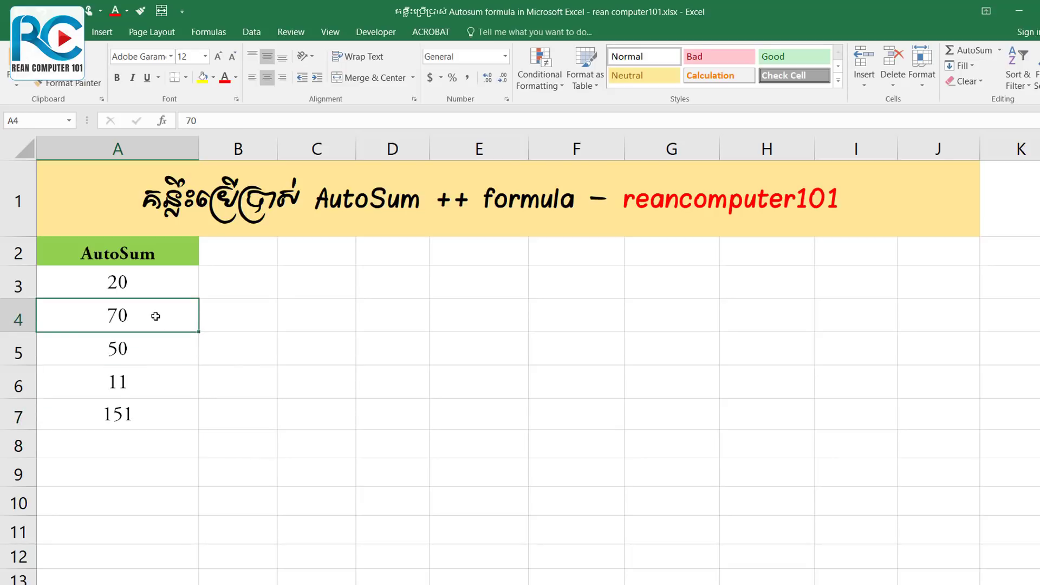
text(60)
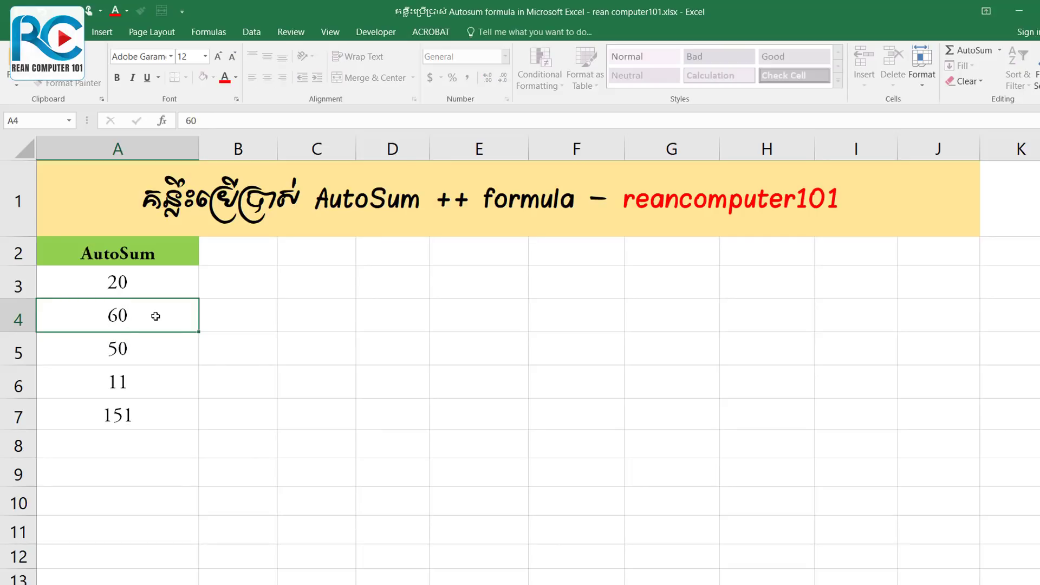
key(Return)
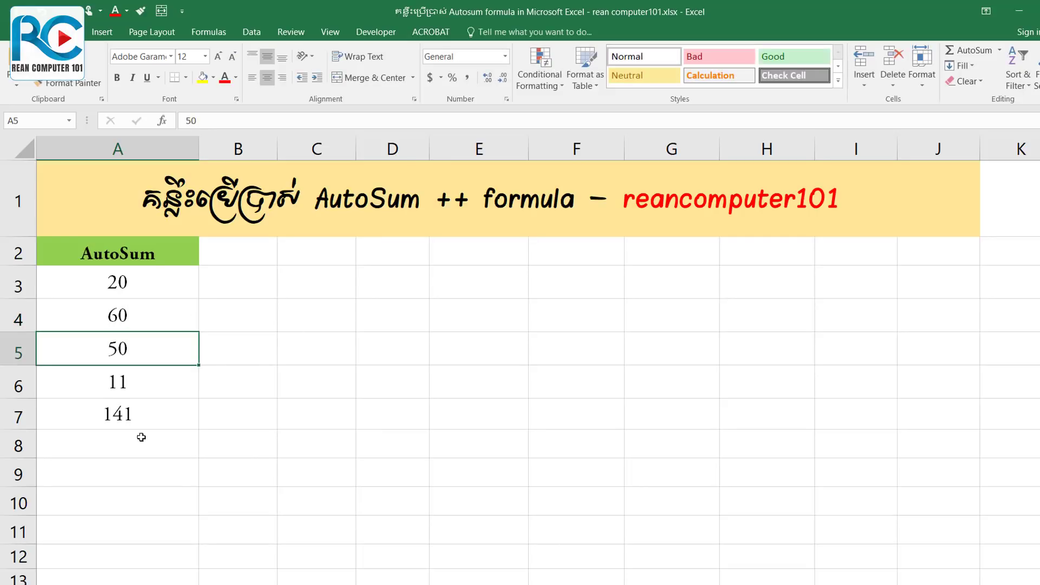
click(140, 420)
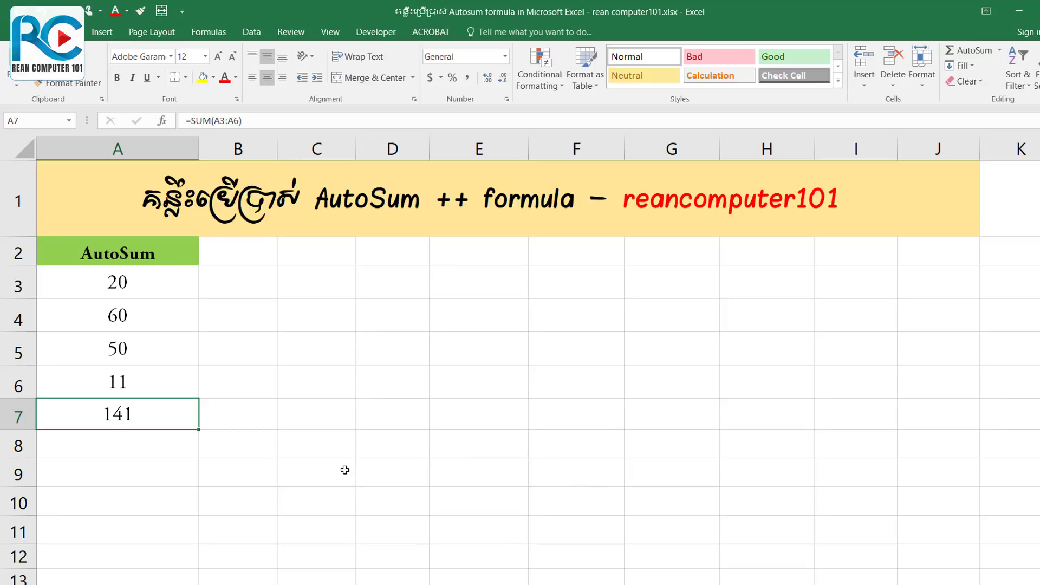
click(683, 314)
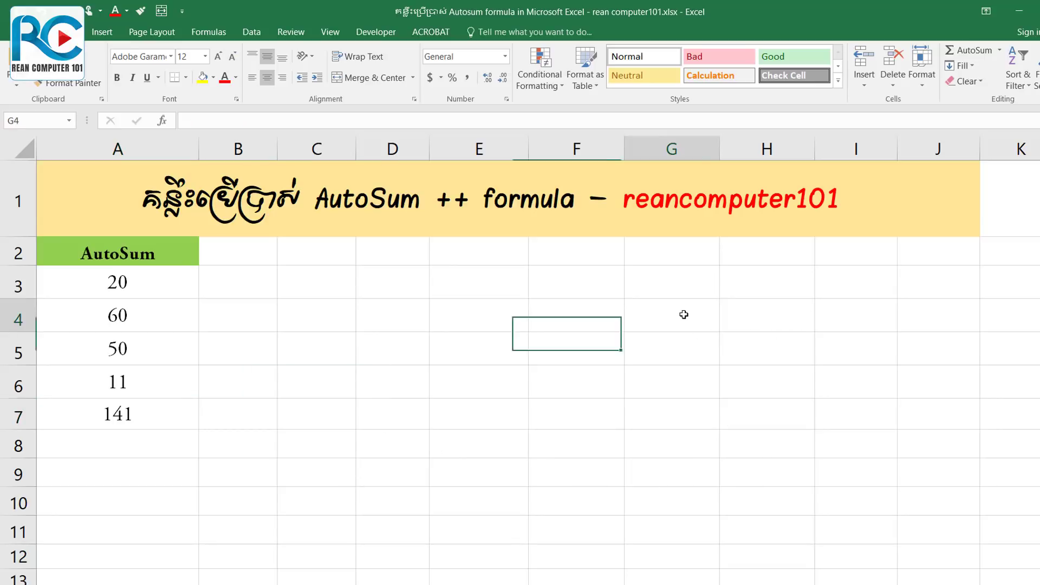
double_click(683, 314)
text(1)
key(Tab)
text(2)
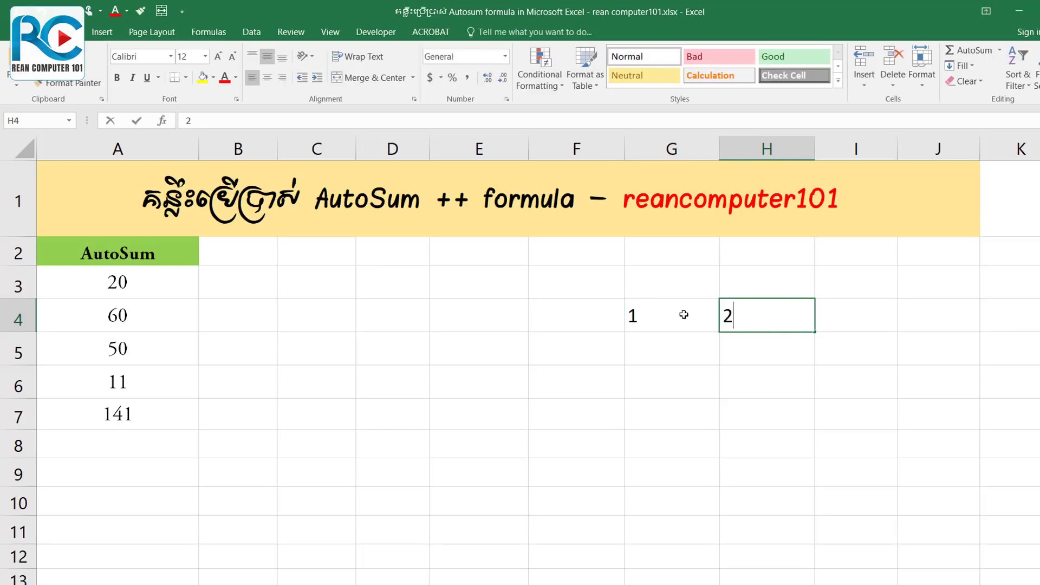
key(Tab)
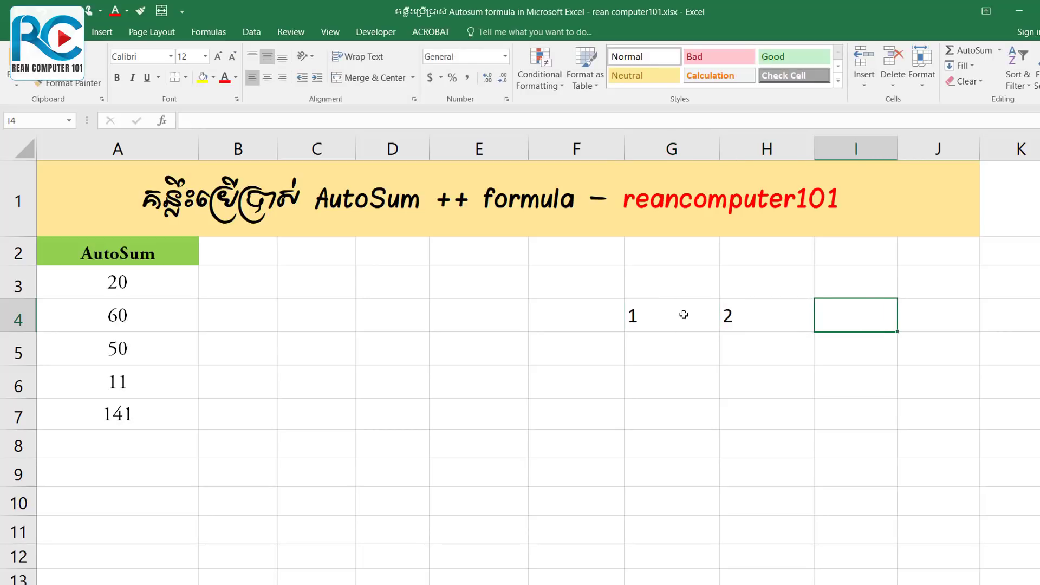
text(3)
key(Tab)
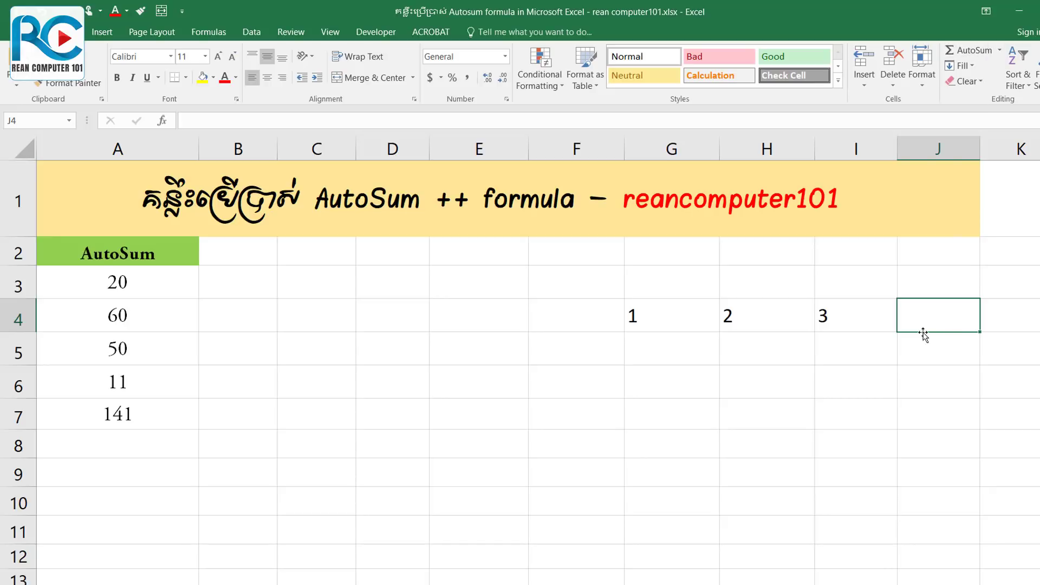
click(967, 54)
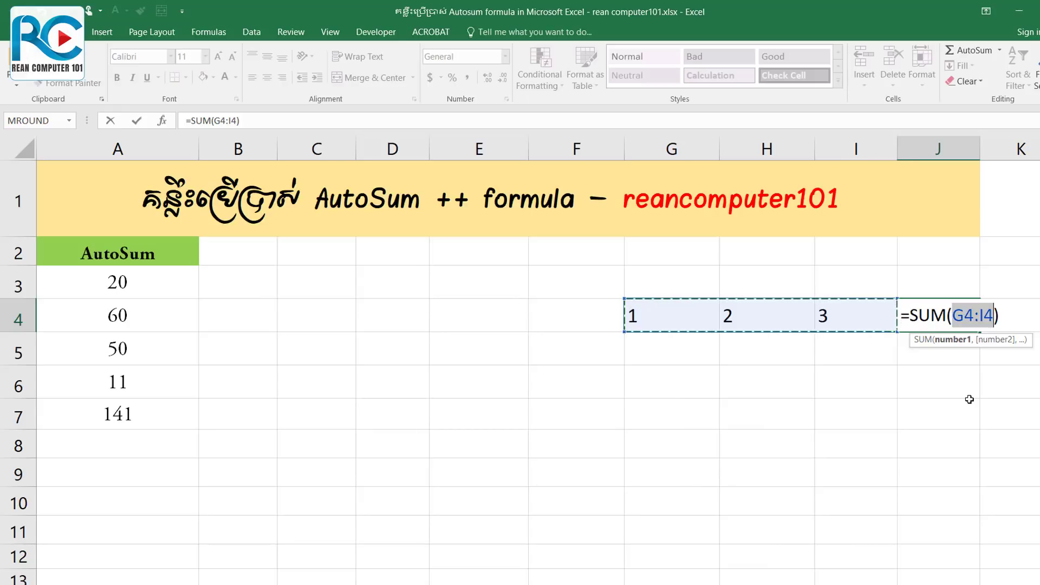
key(Return)
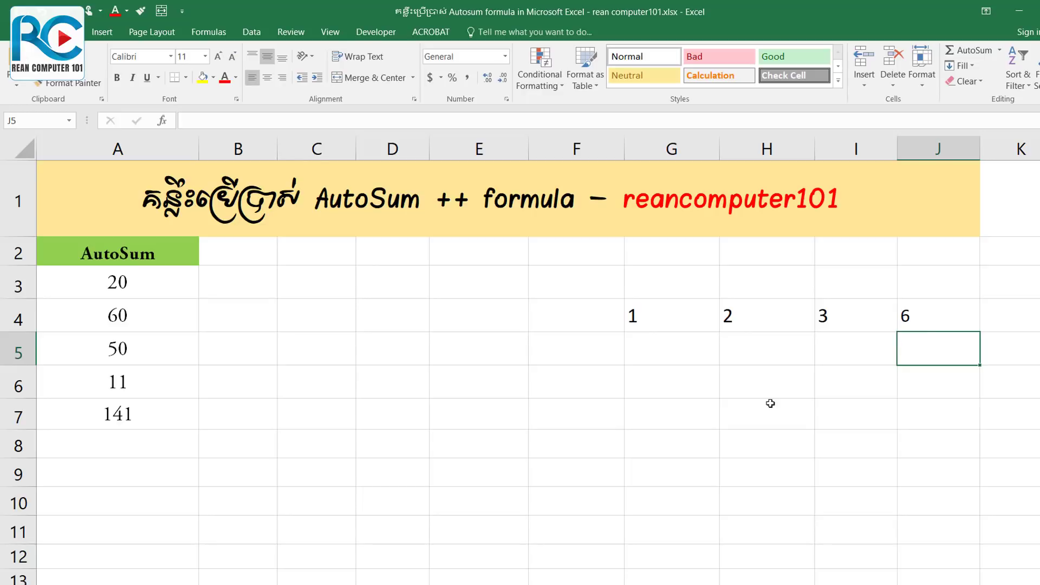
drag(633, 320, 907, 319)
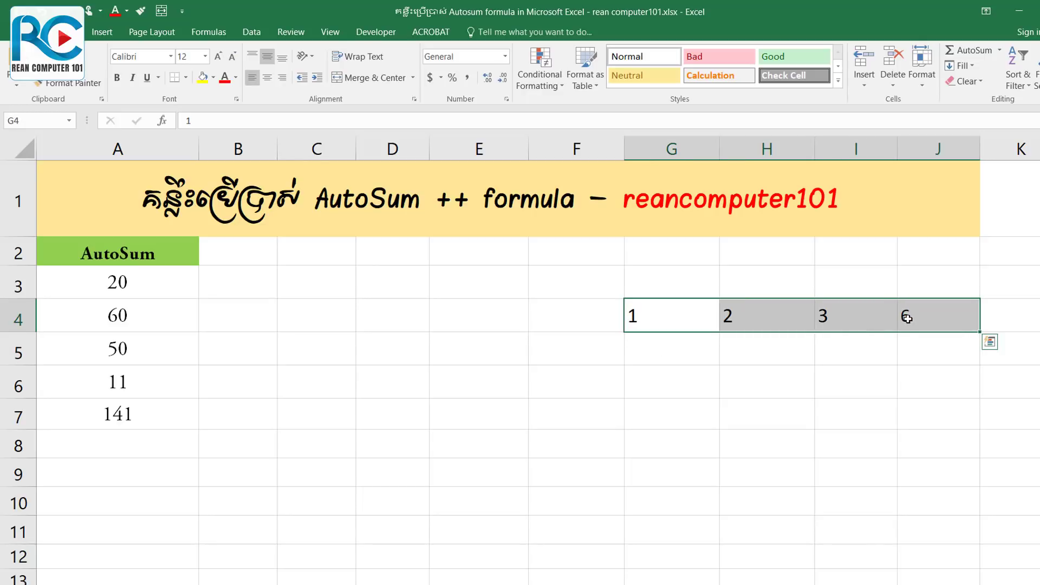
key(BackSpace)
click(907, 318)
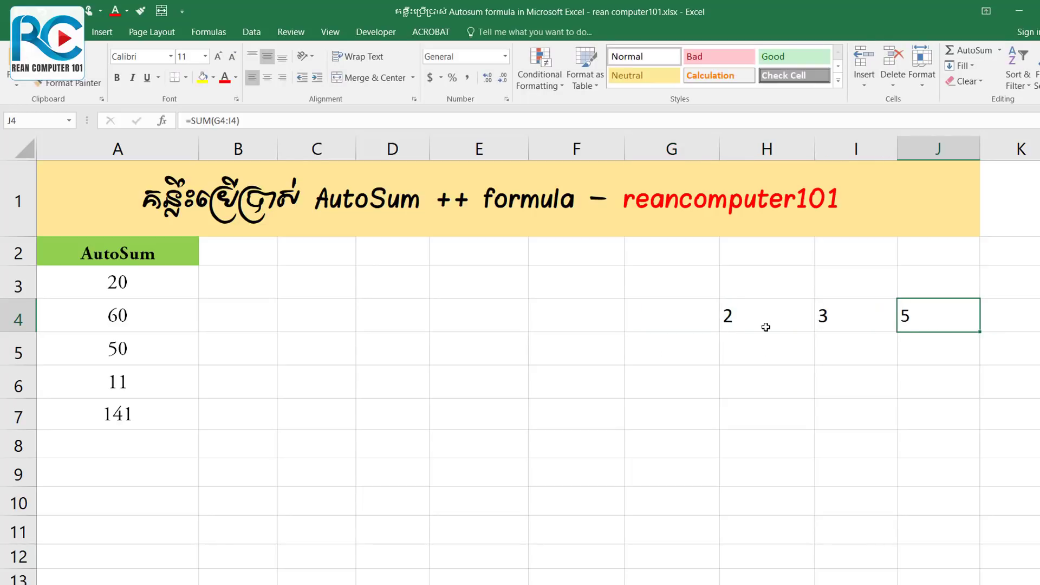
drag(765, 323, 932, 317)
key(Delete)
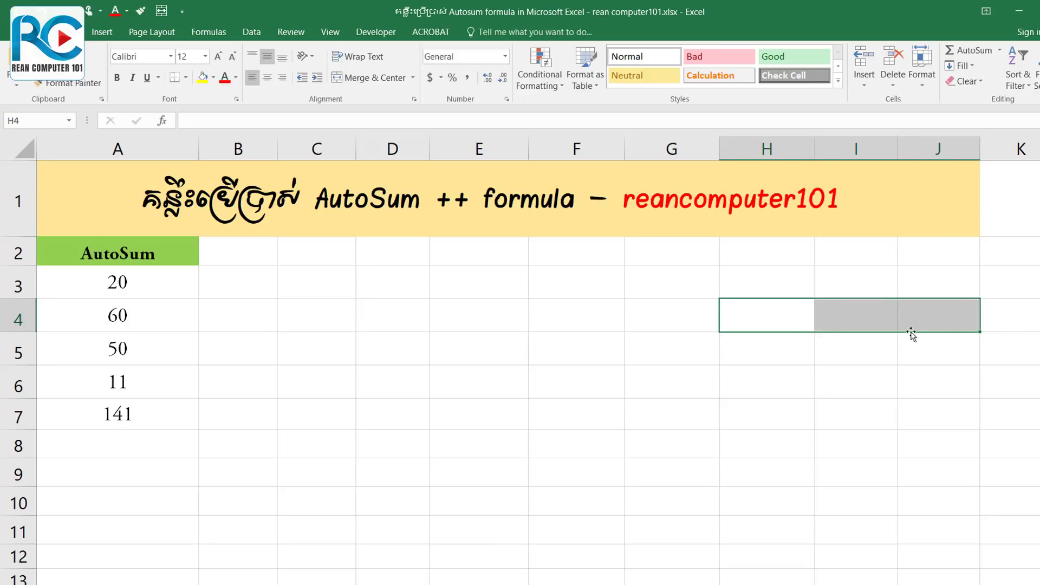
click(808, 370)
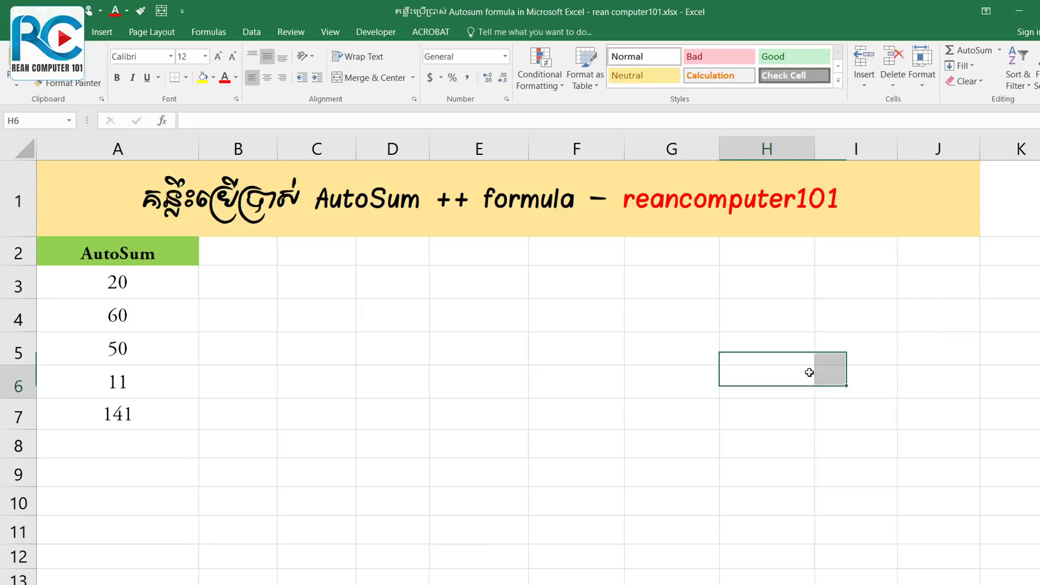
Step: Undo the A7 total and insert =SUM(A3:A7) into A8 instead
click(138, 416)
key(ctrl+z)
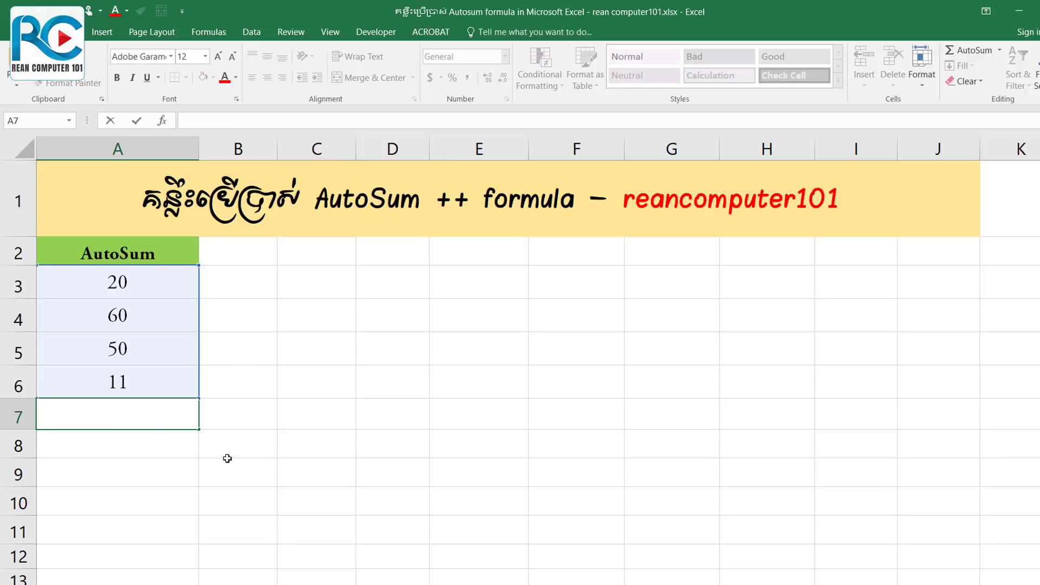
click(258, 460)
click(116, 440)
click(112, 484)
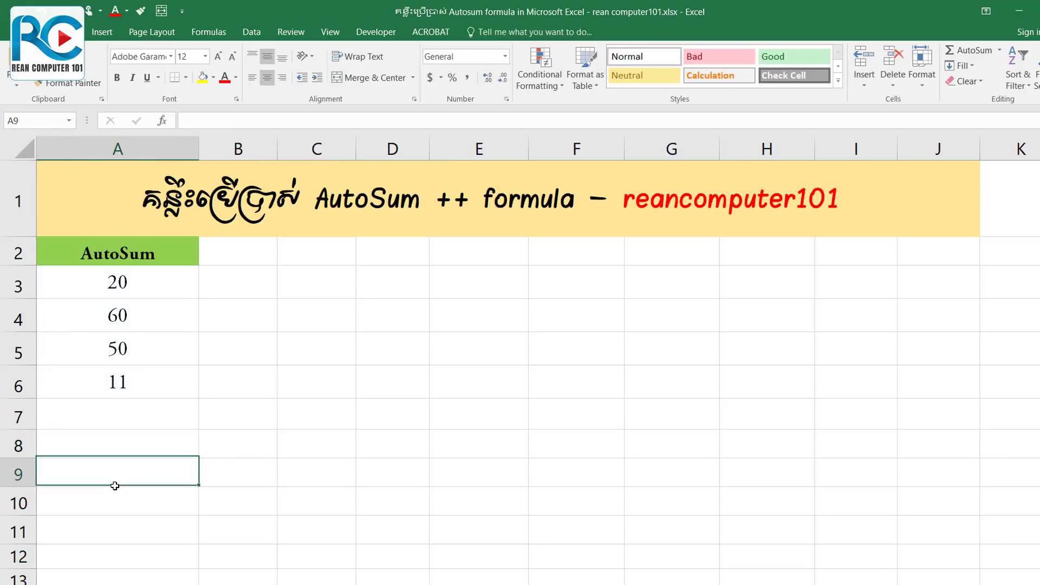
click(117, 440)
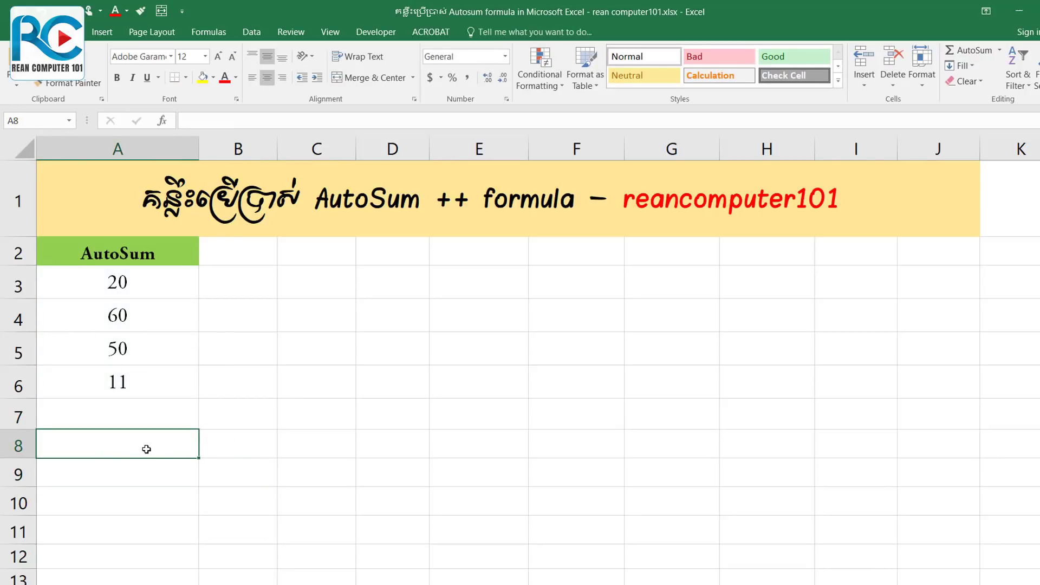
click(968, 49)
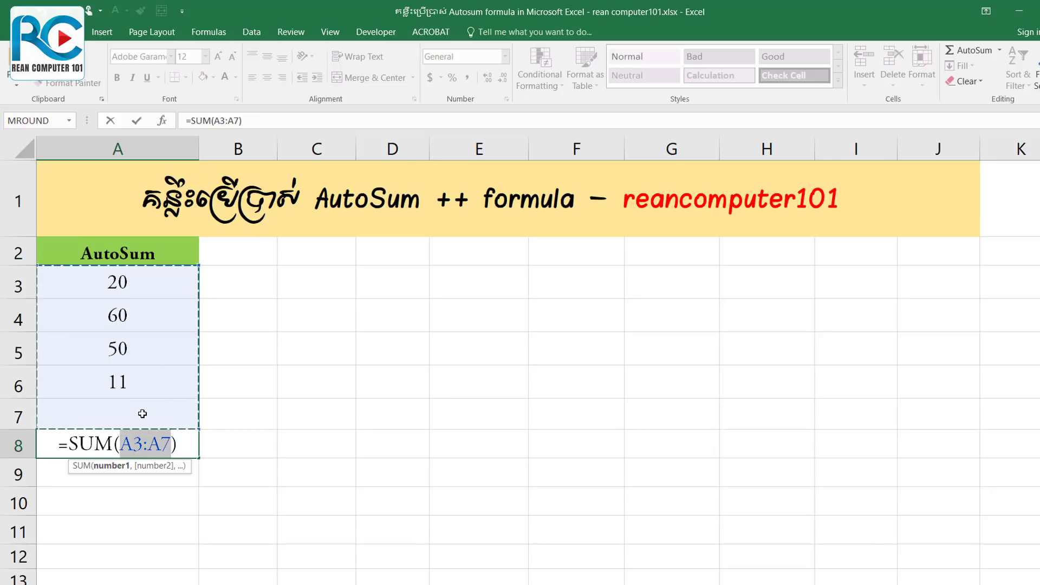
key(Return)
click(151, 446)
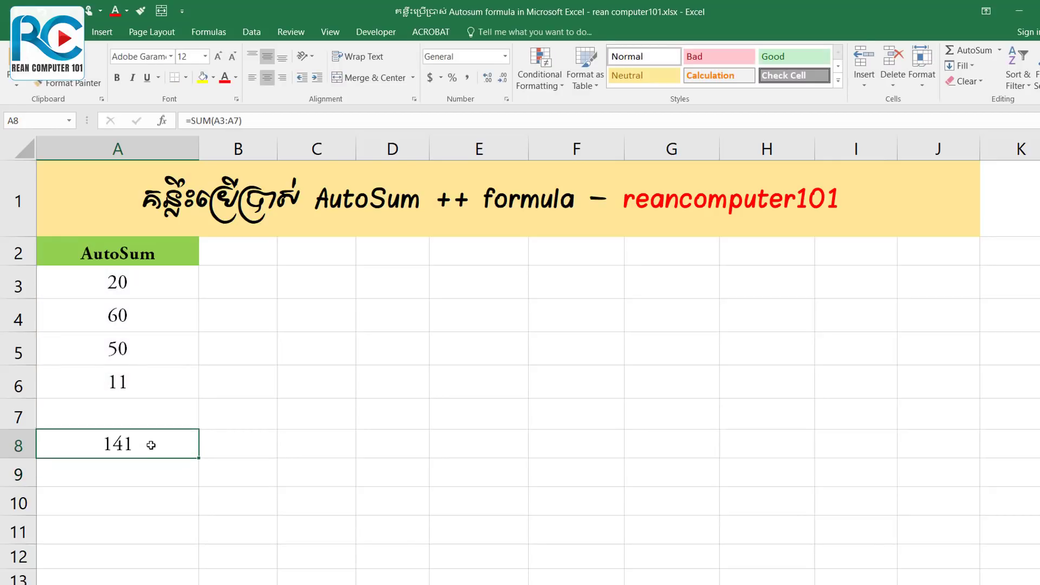
Step: Enter 10 in A7, raising the A8 total to 151
click(147, 421)
text(1)
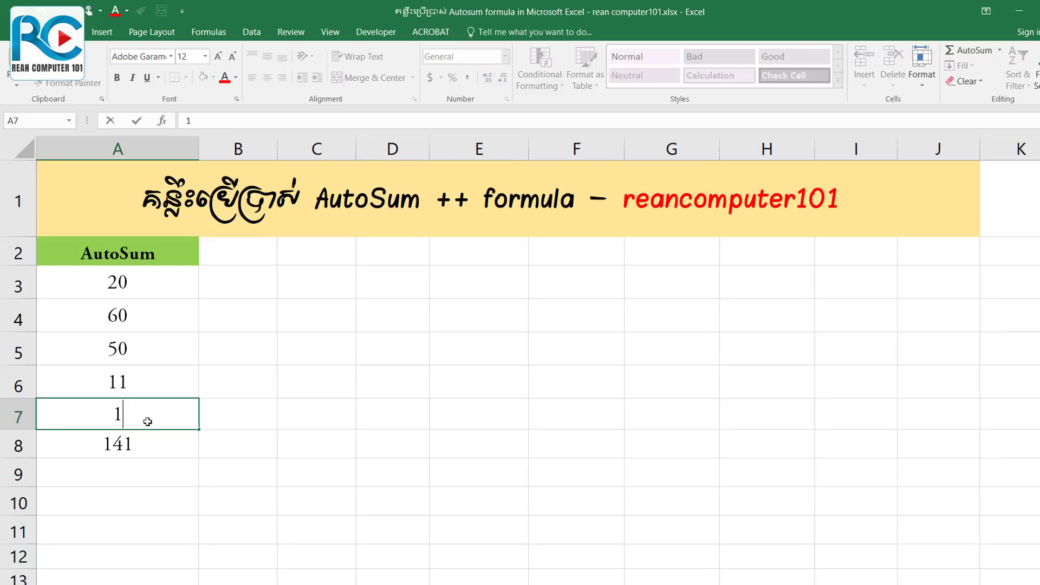
text(0)
key(Return)
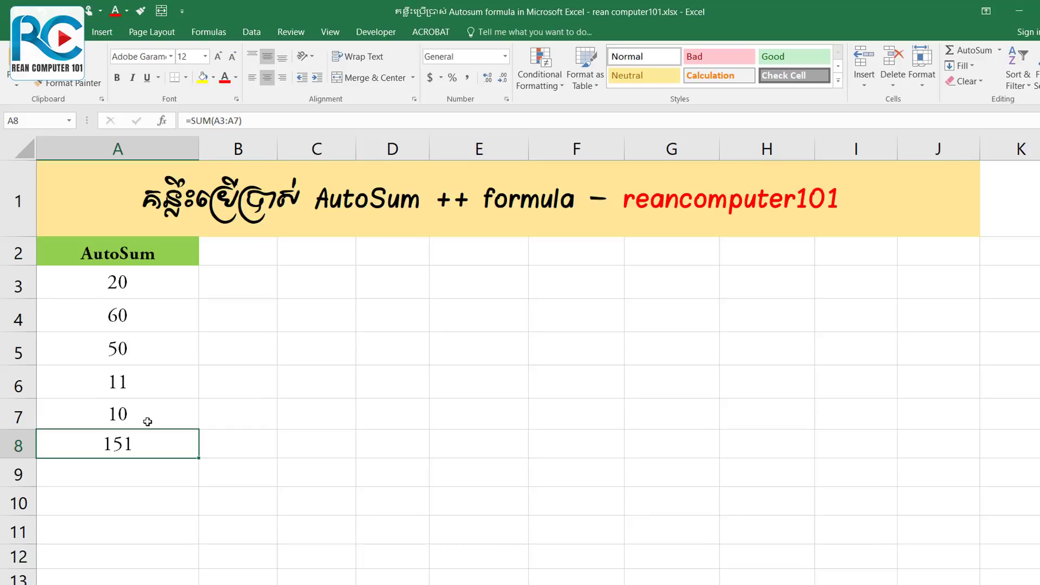
Step: Add a Min heading in B2
click(250, 258)
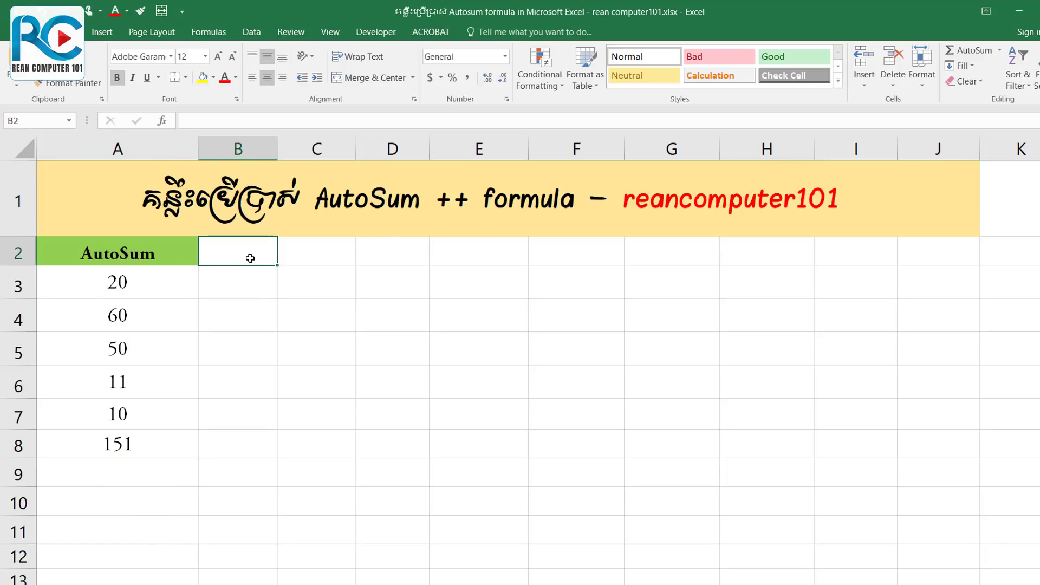
text(Min)
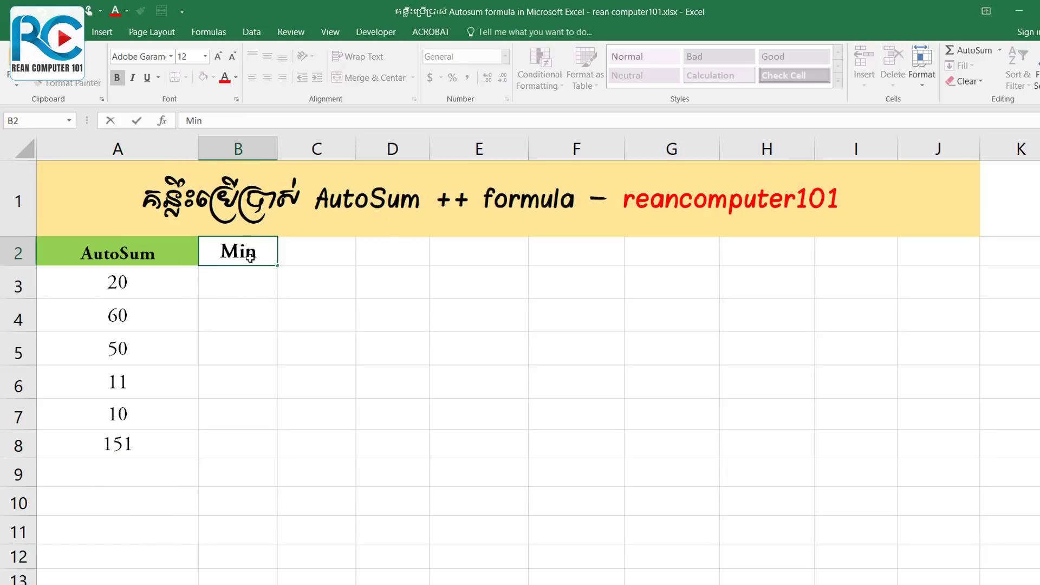
key(Return)
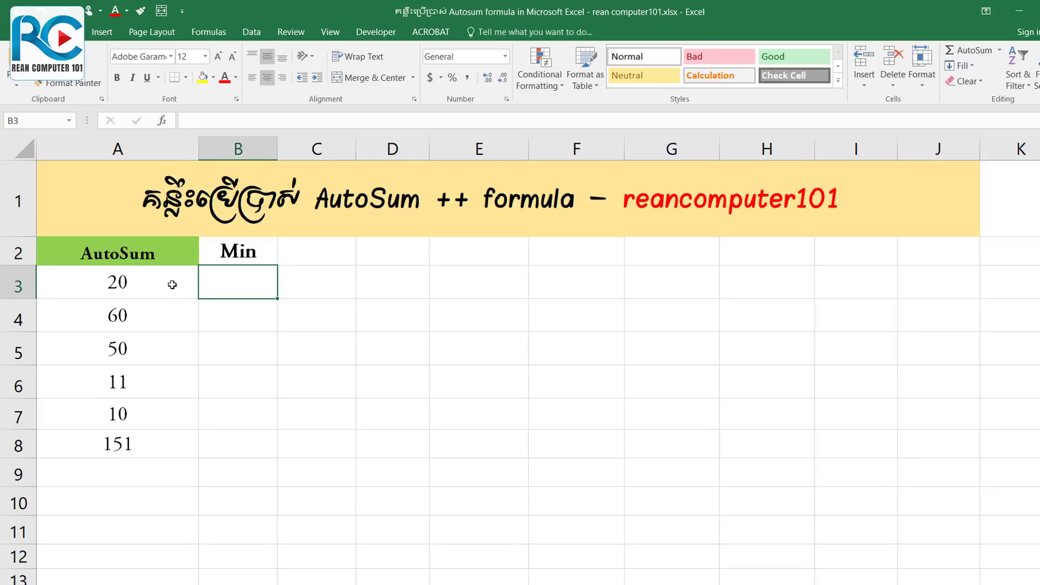
Step: Fill column A's numbers 20, 60, 50, 11, 10 across columns B through G, then select A8:G8
drag(156, 282, 147, 414)
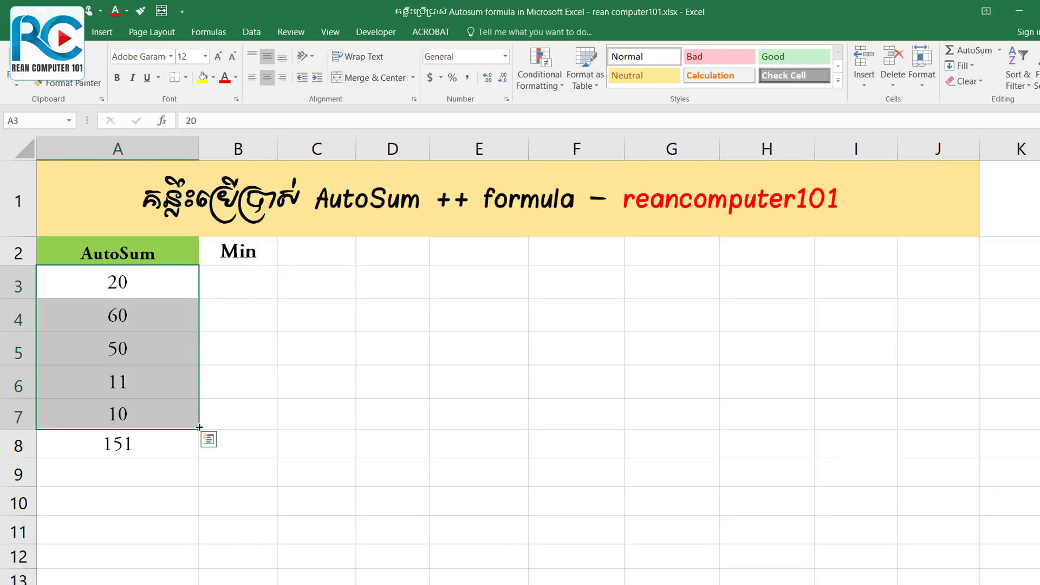
click(273, 291)
mouse_move(164, 289)
mouse_down()
mouse_move(158, 418)
mouse_move(733, 411)
mouse_move(706, 385)
mouse_up()
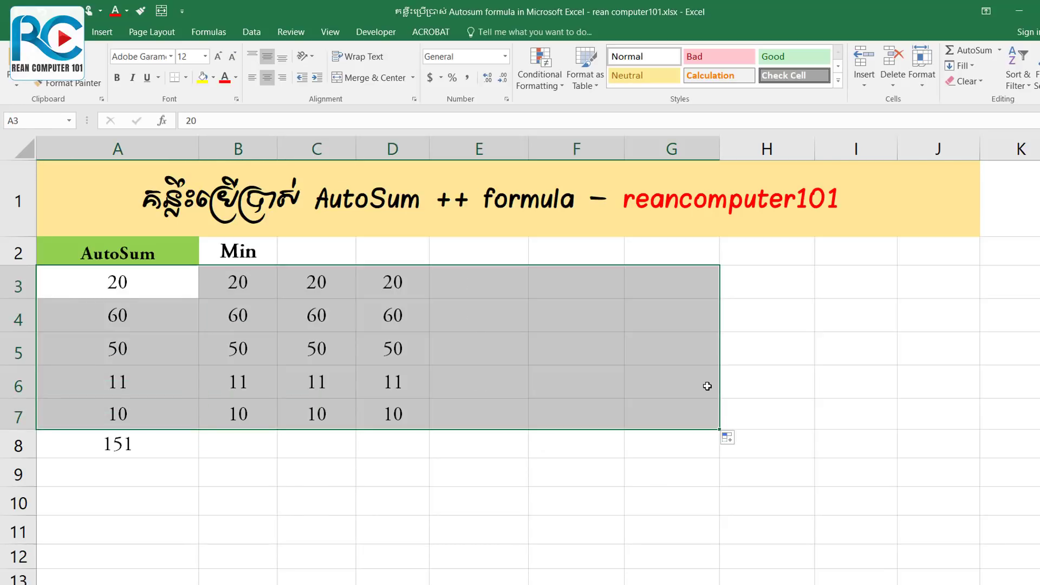
click(244, 442)
drag(141, 447, 661, 449)
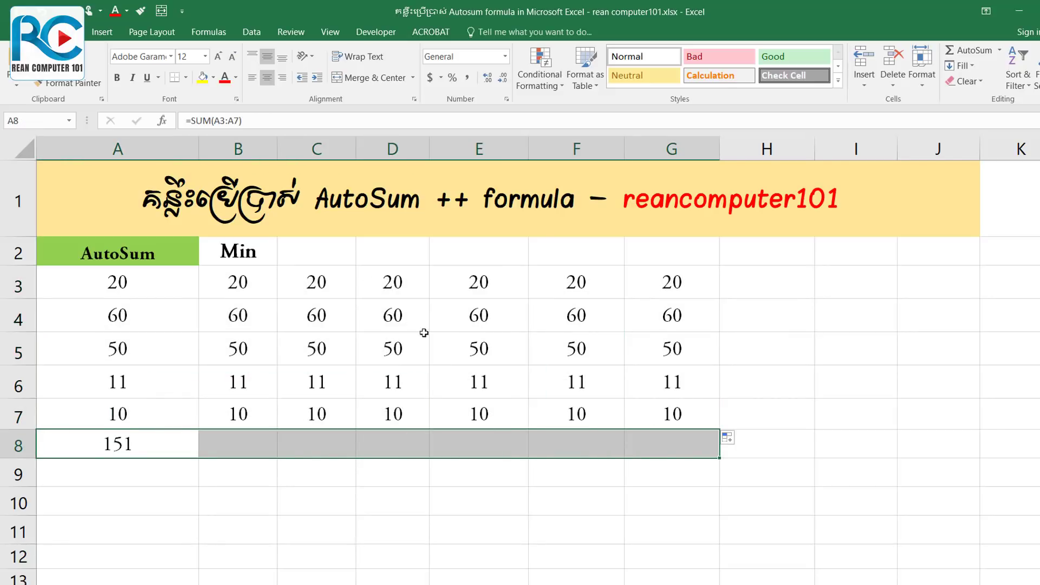
Step: Shade the totals row A8:G8 light blue
click(214, 78)
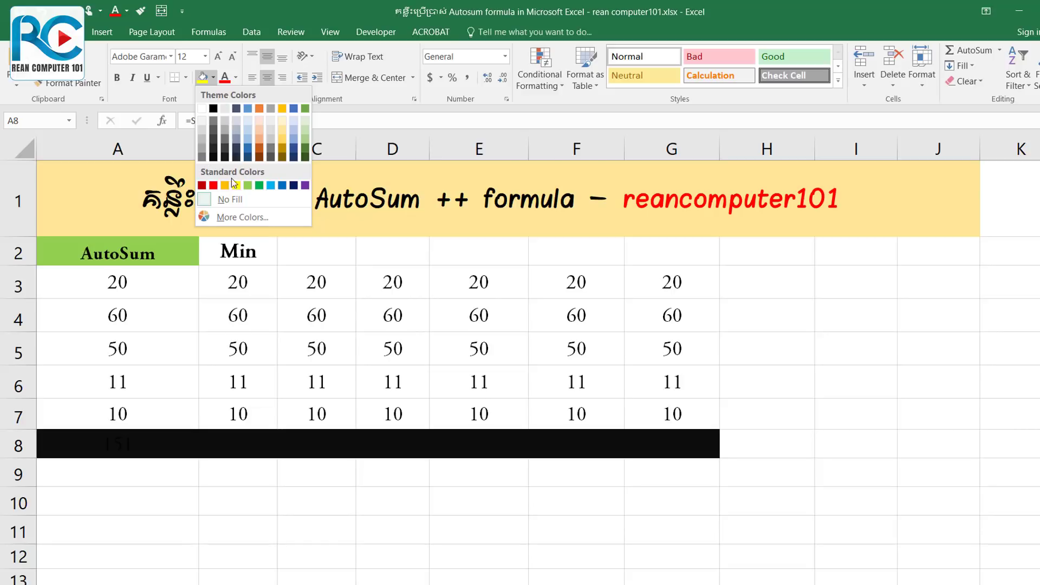
click(248, 142)
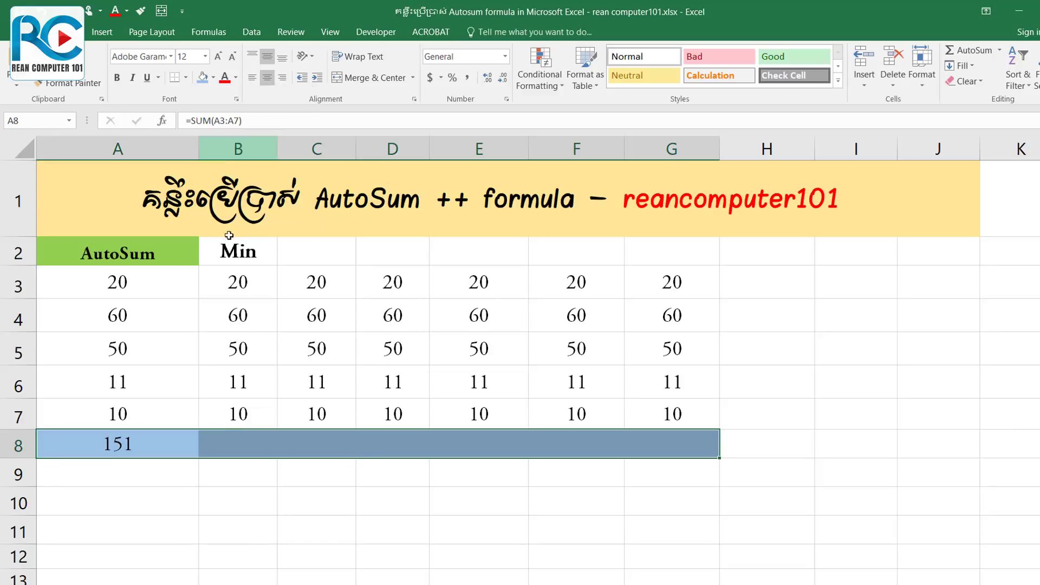
click(249, 441)
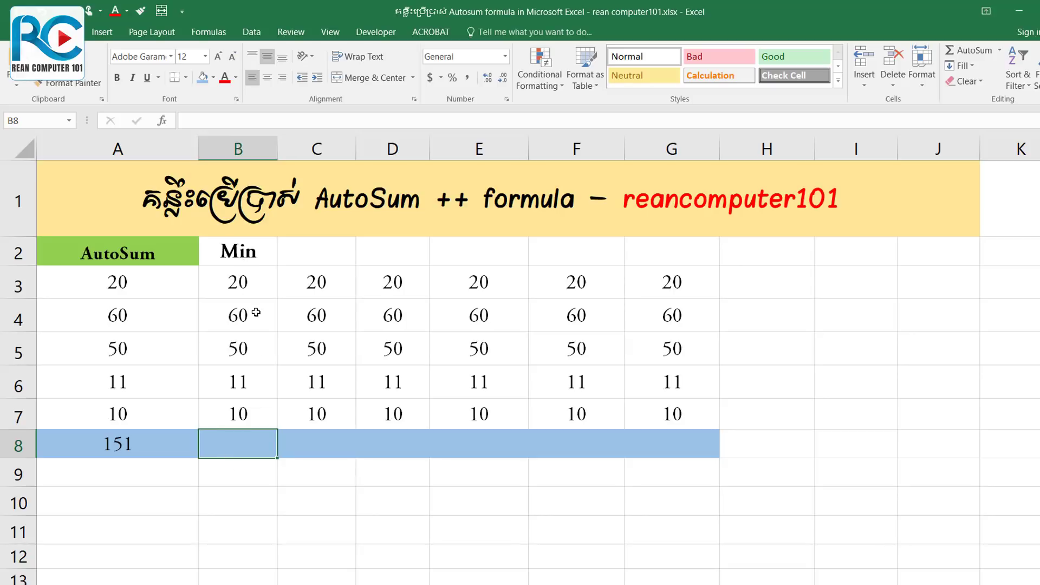
drag(242, 285, 241, 418)
click(253, 450)
Step: Copy A2's green heading format onto B2 through G2 with Format Painter
click(170, 258)
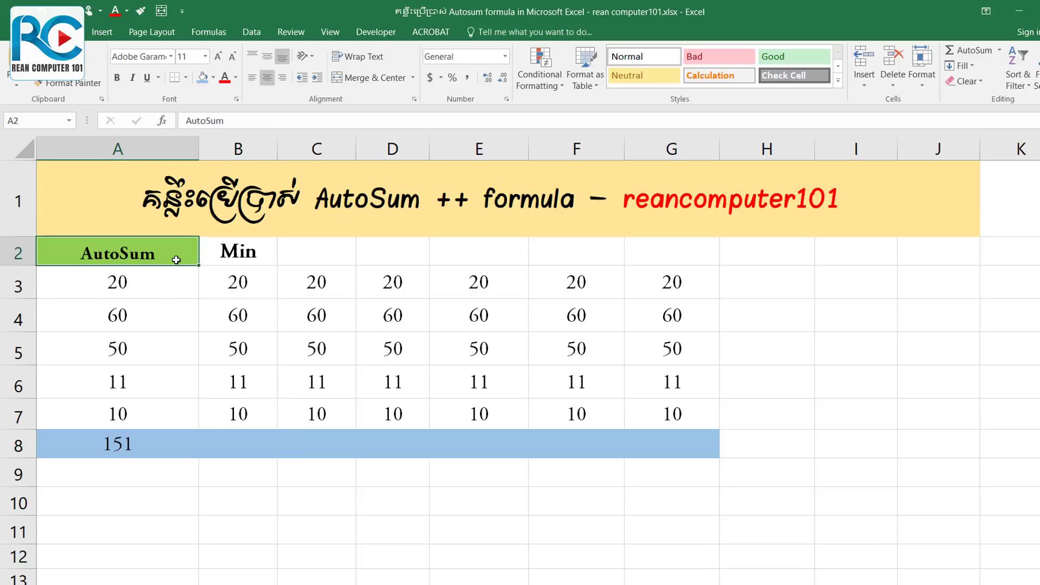
click(68, 83)
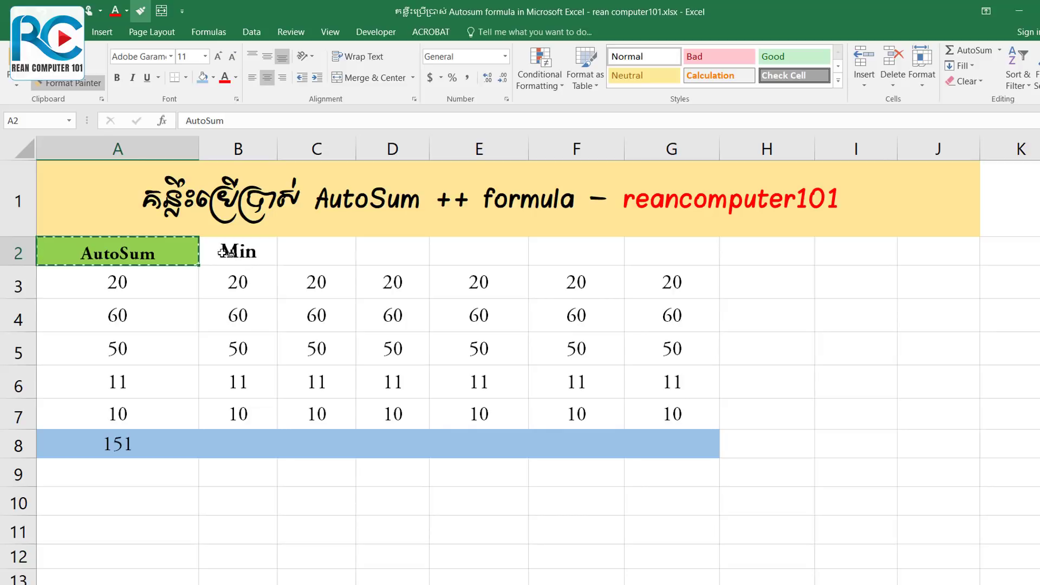
drag(227, 254, 697, 259)
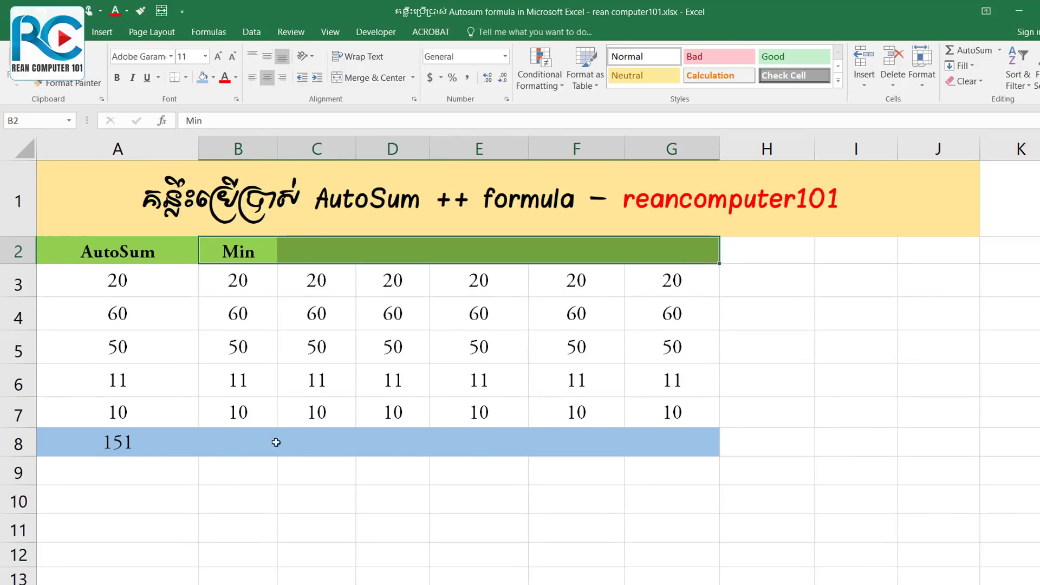
click(234, 442)
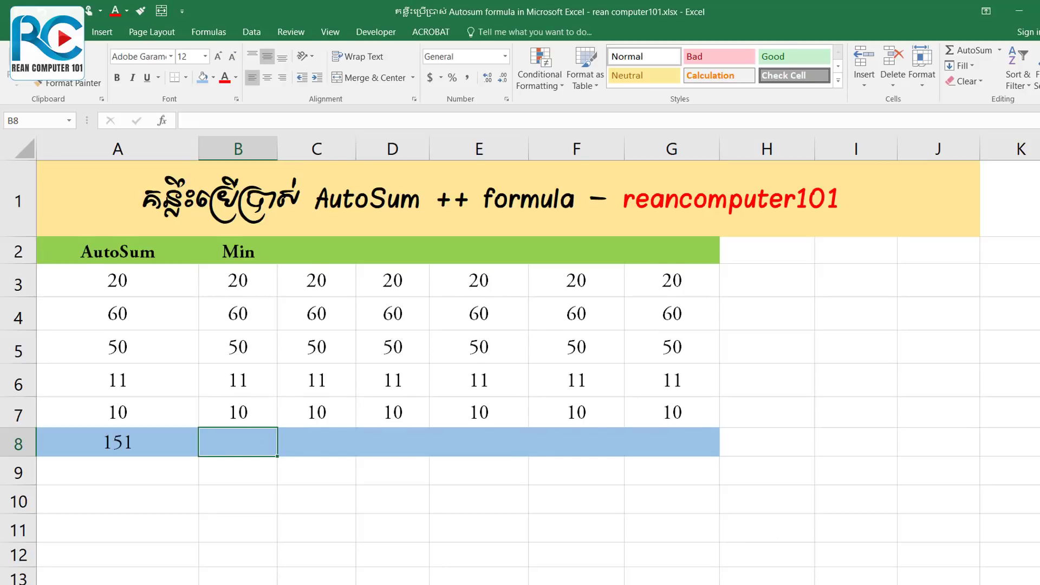
ctrl+scroll(520, 358, up, 1)
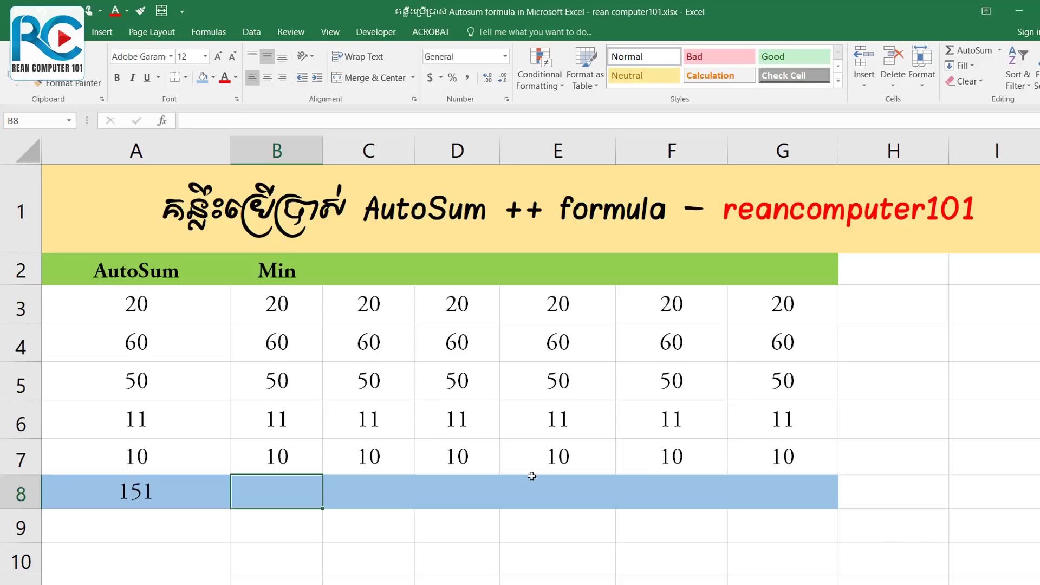
drag(295, 302, 291, 477)
click(284, 491)
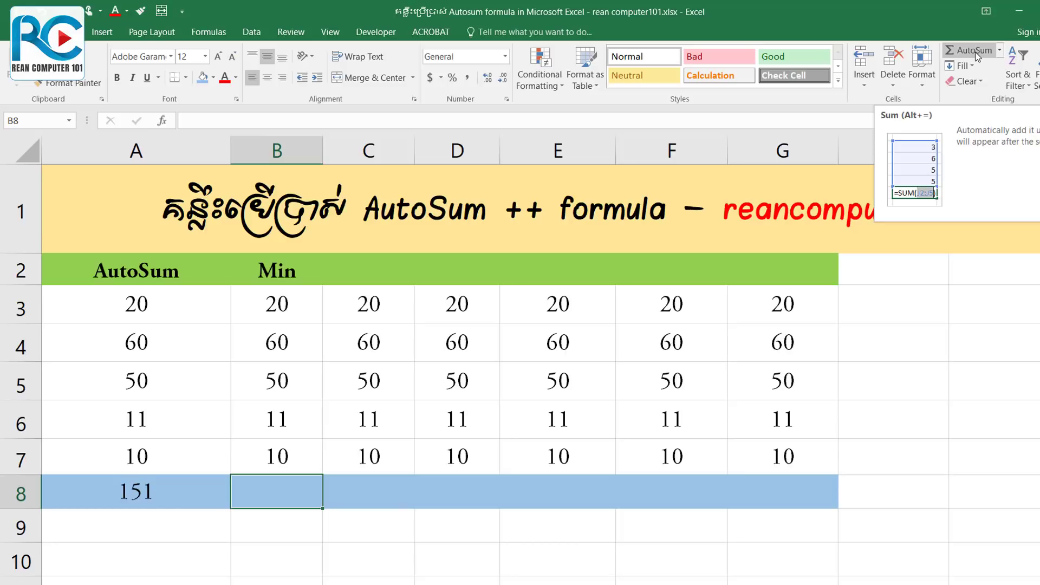
click(140, 500)
double_click(141, 500)
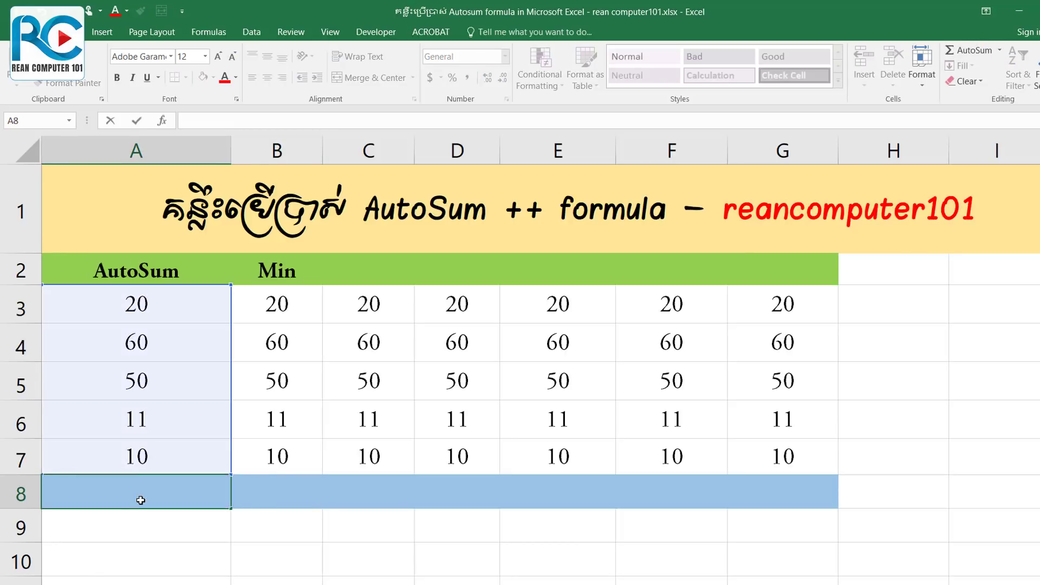
key(Return)
click(140, 500)
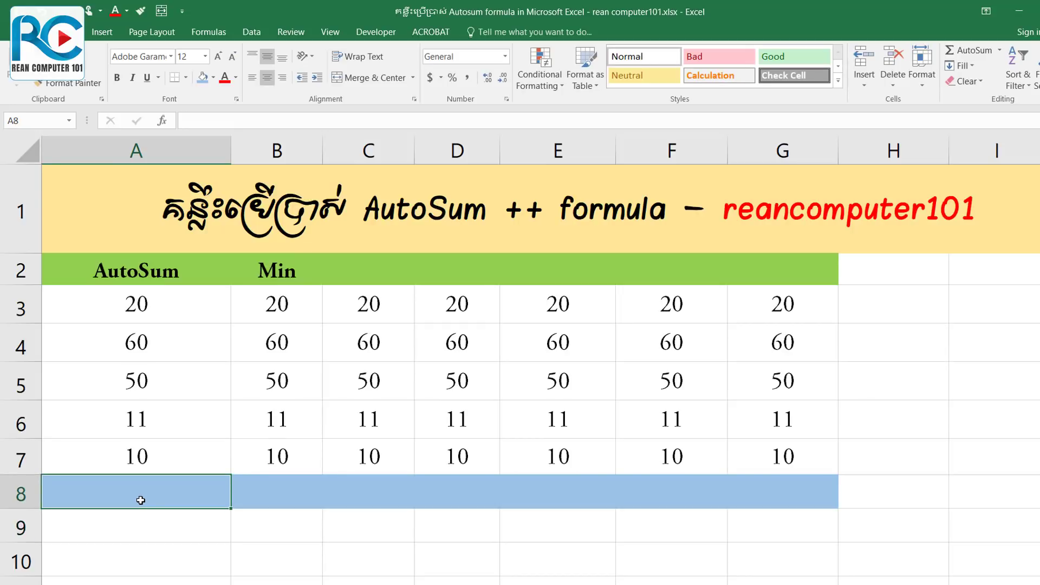
key(alt+equal)
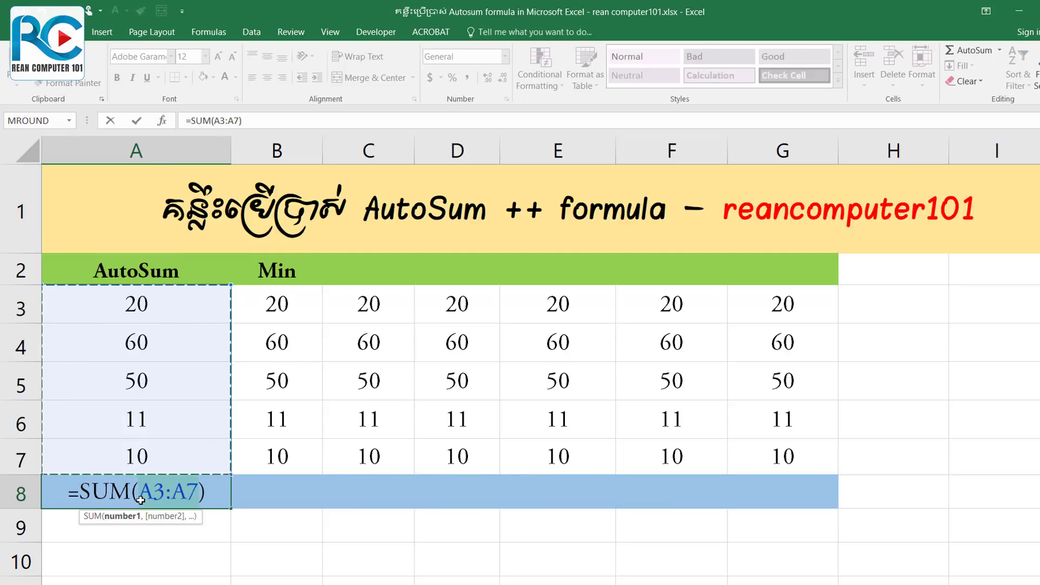
key(Return)
click(219, 493)
click(309, 493)
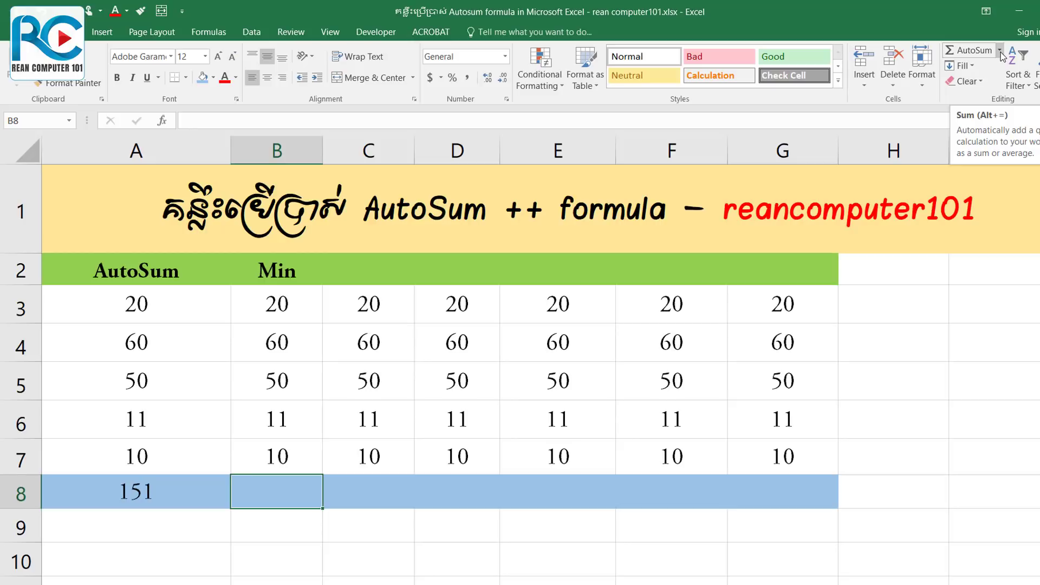
Step: Insert =MIN(B3:B7) into B8 with AutoSum's Min option
click(999, 50)
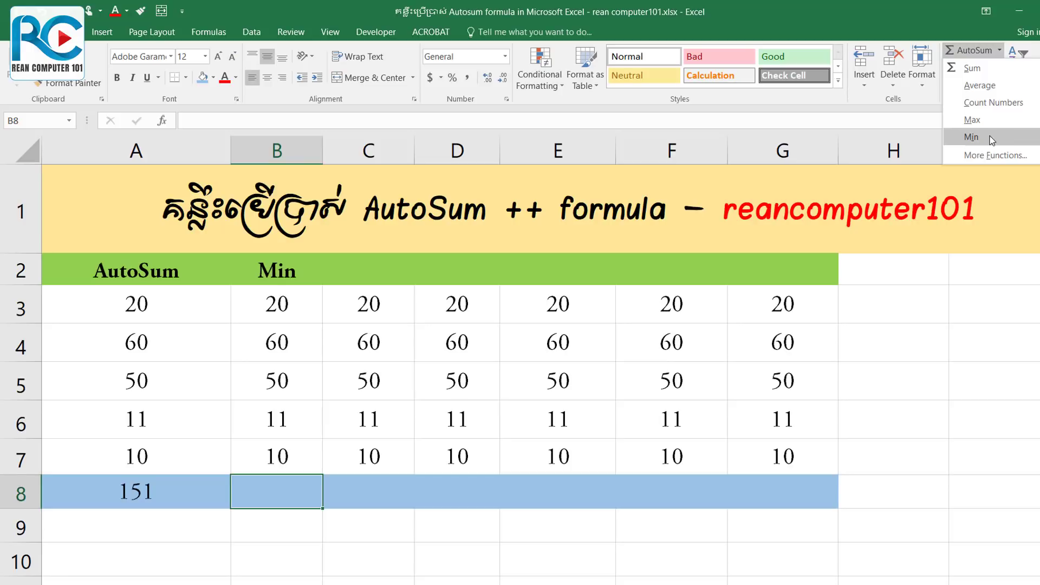
click(971, 137)
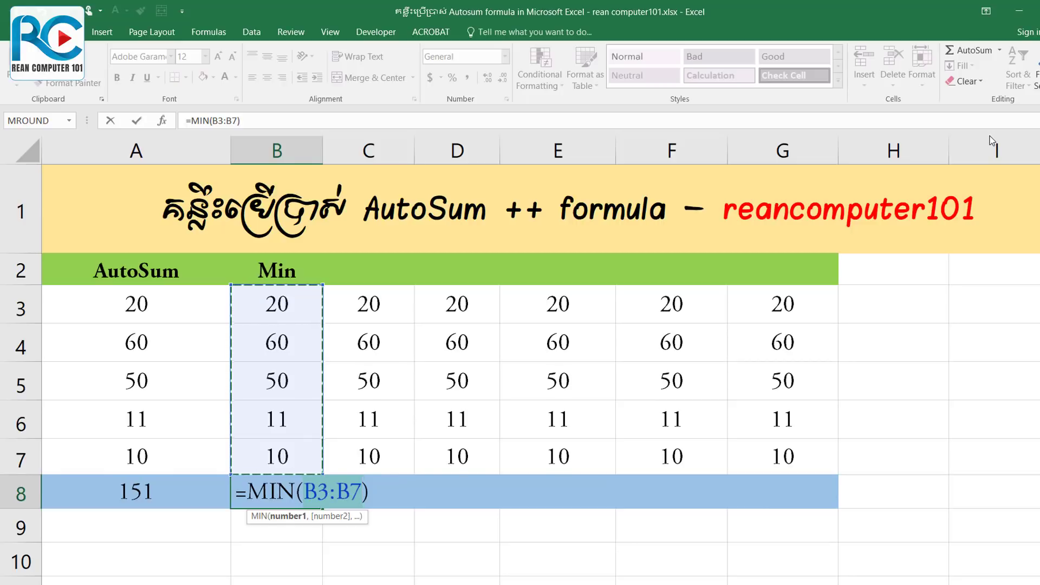
key(Return)
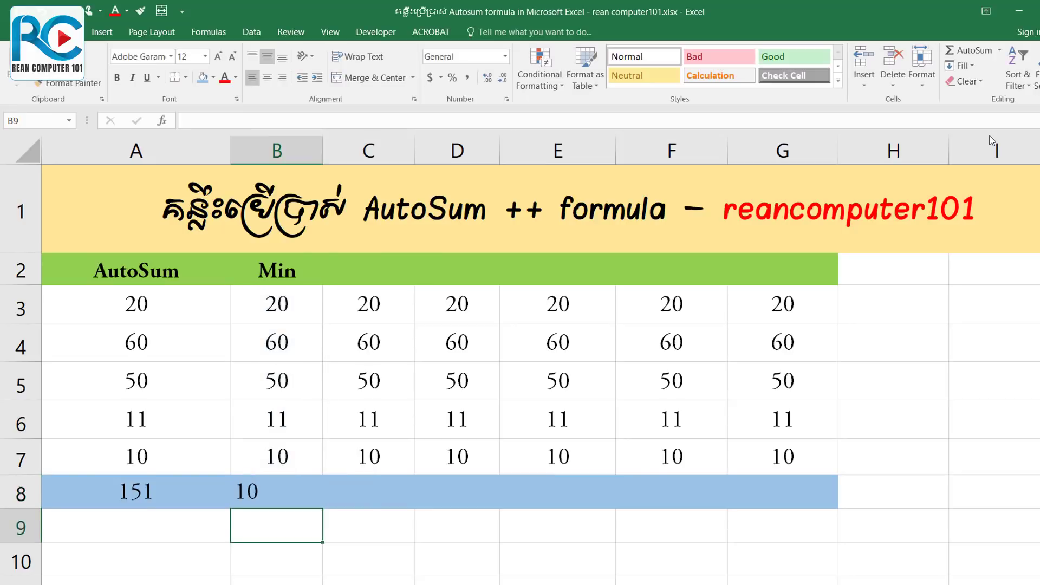
click(288, 481)
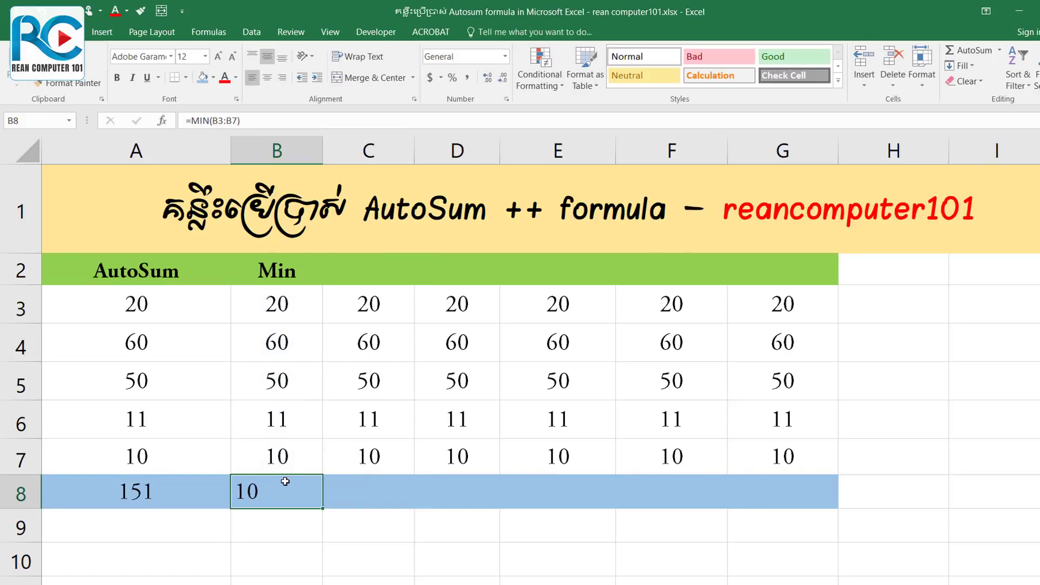
drag(276, 303, 276, 456)
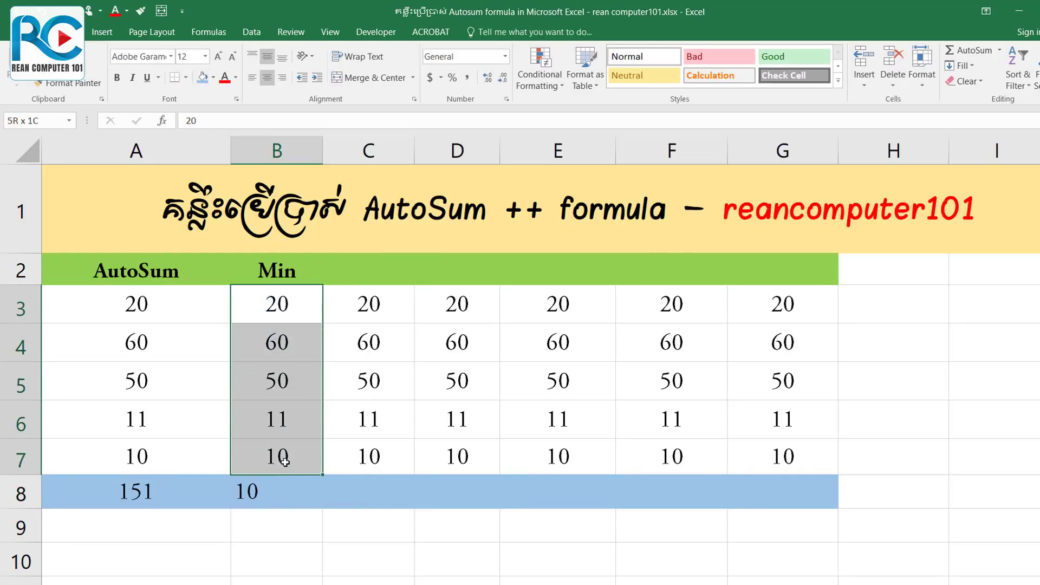
click(275, 503)
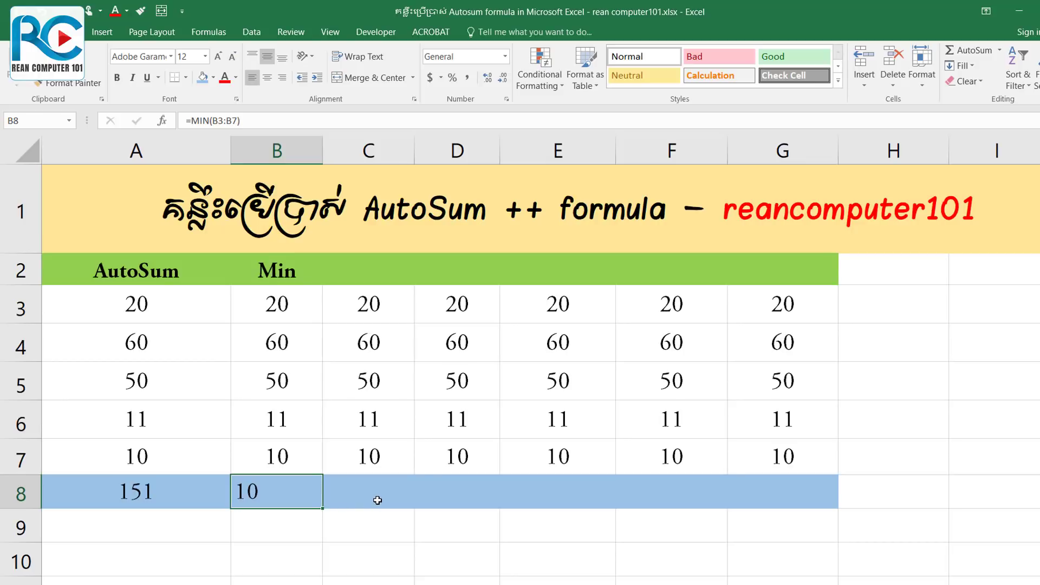
Step: Change B5 from 50 to 9 so the minimum reads 9
click(285, 374)
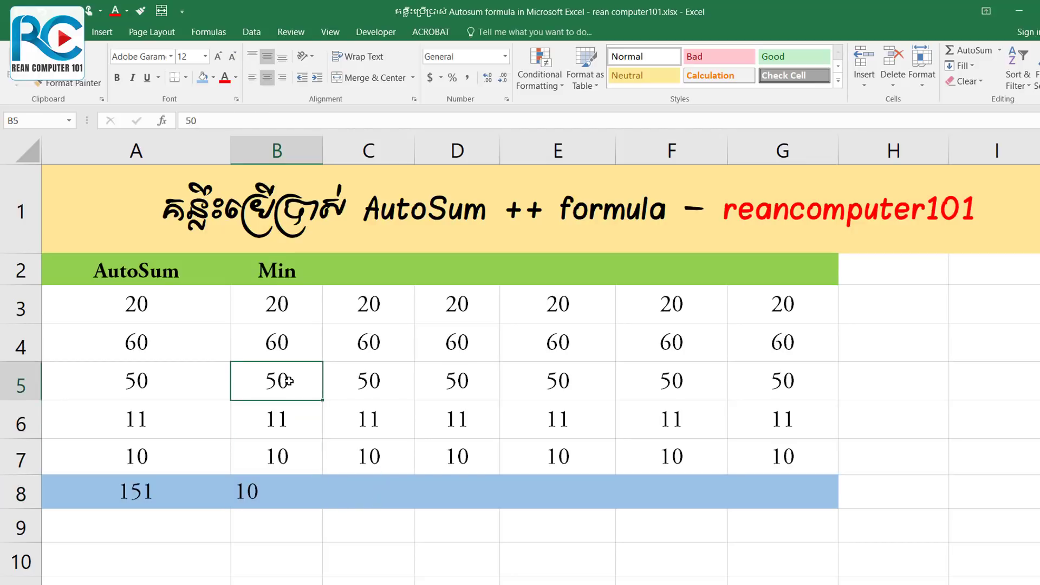
text(9)
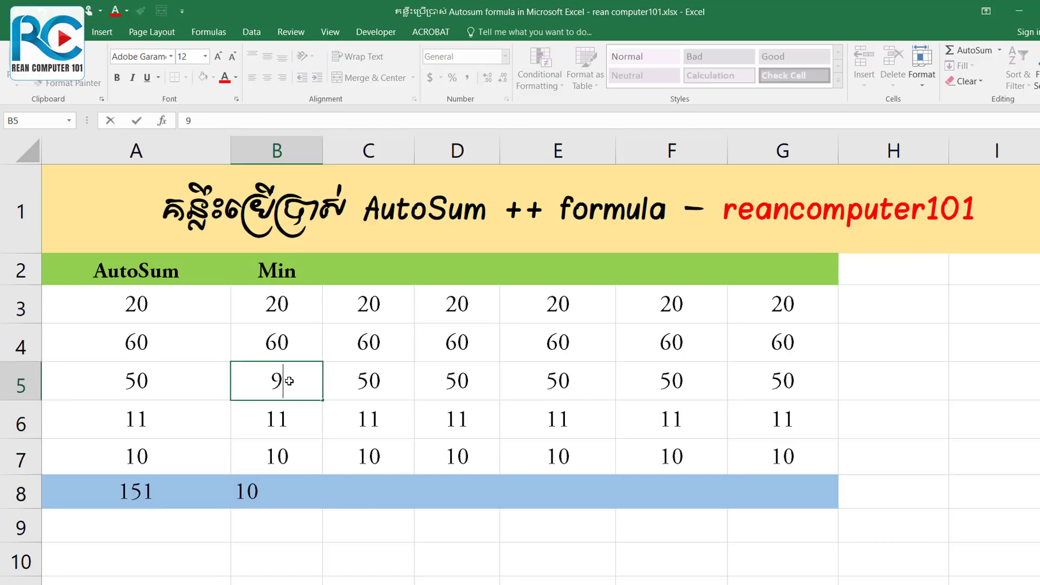
key(Return)
Step: Centre the values in the totals row A8:G8
click(280, 492)
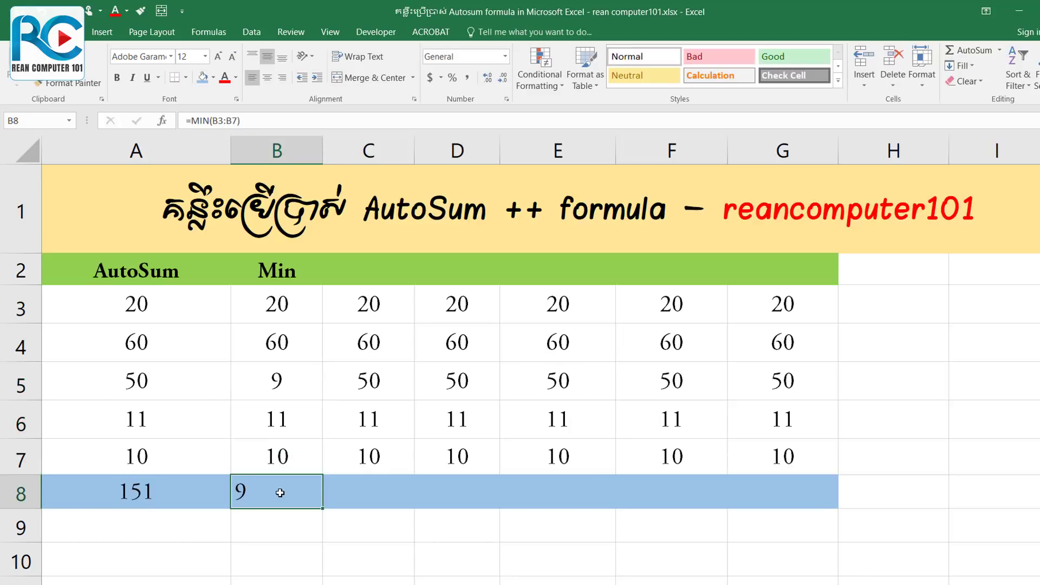
drag(177, 493, 765, 492)
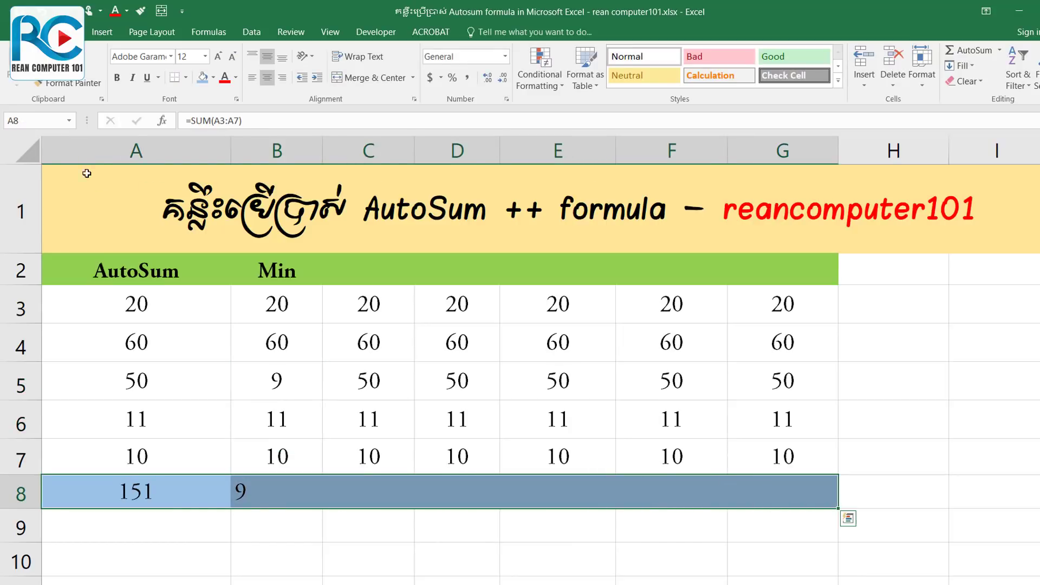
click(267, 78)
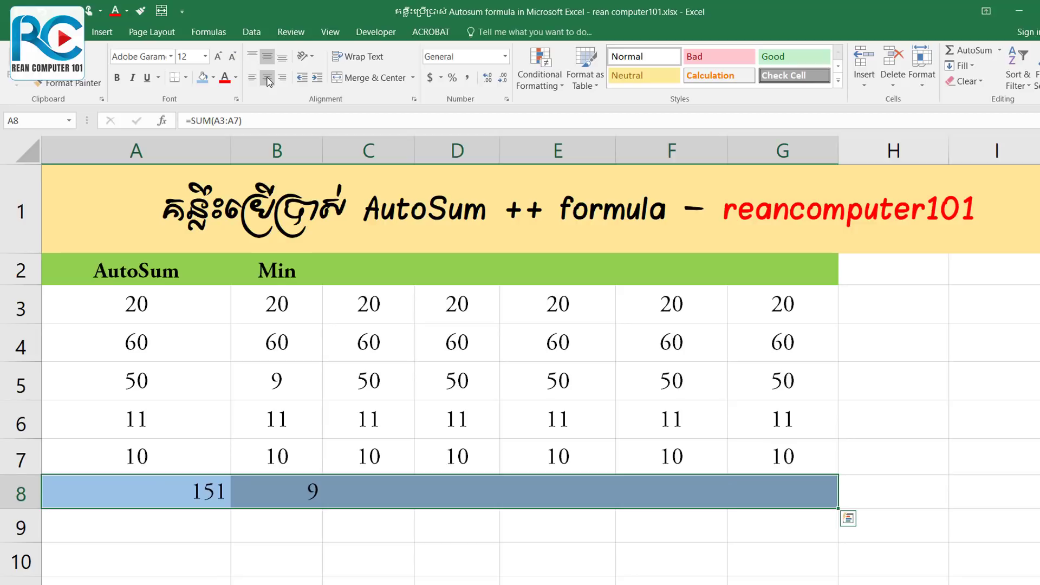
click(267, 79)
Step: Add a Max heading in C2
click(366, 498)
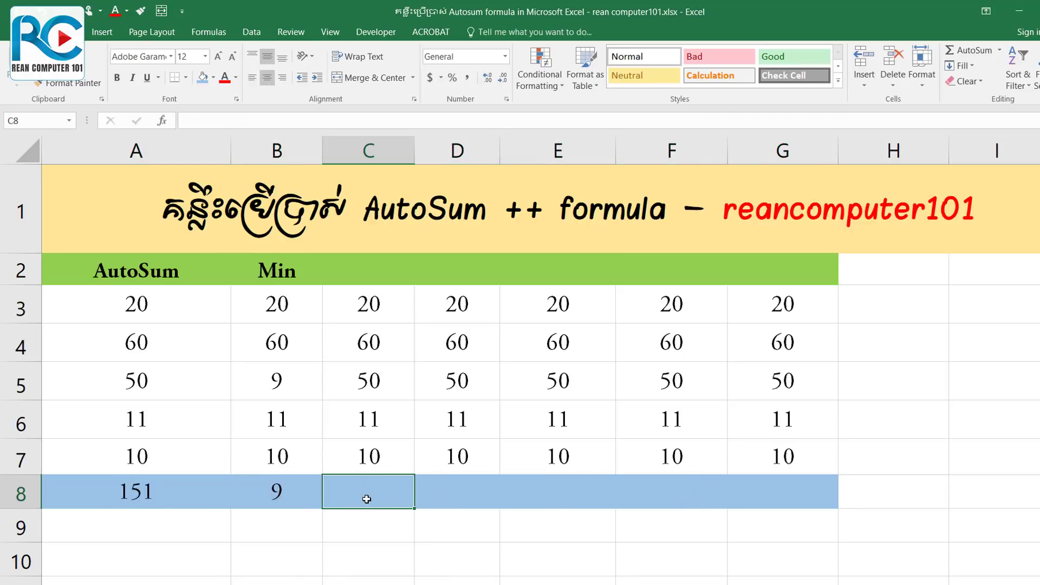
click(371, 271)
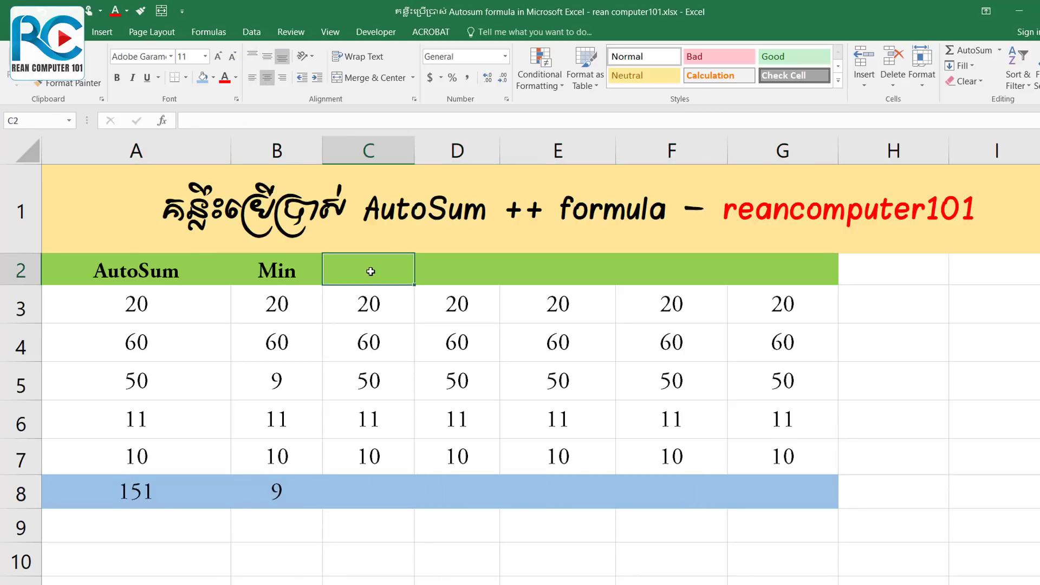
text(Max)
key(Return)
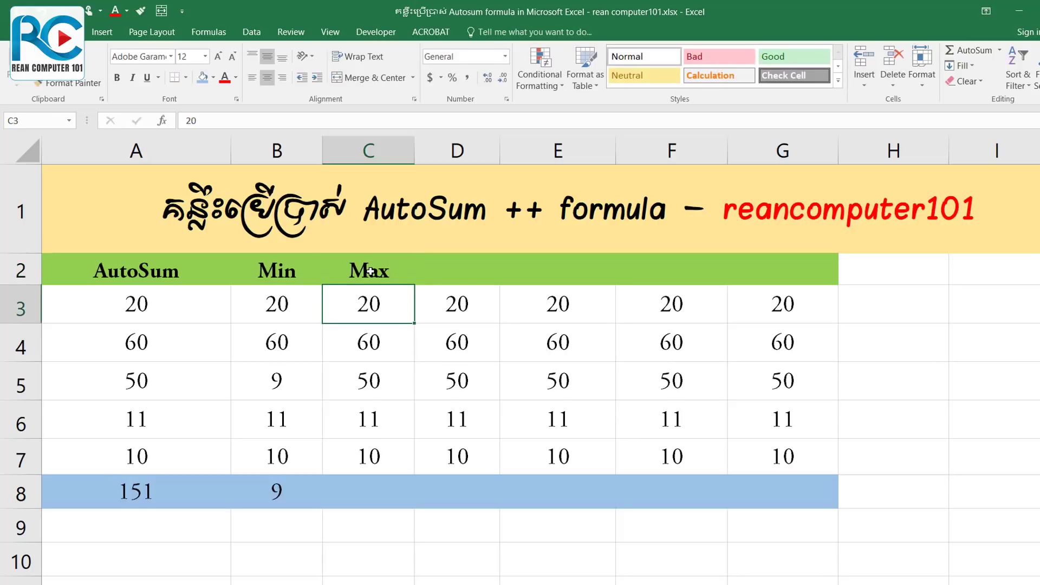
Step: Insert =MAX(C3:C7) into C8, showing 60
drag(377, 301, 372, 455)
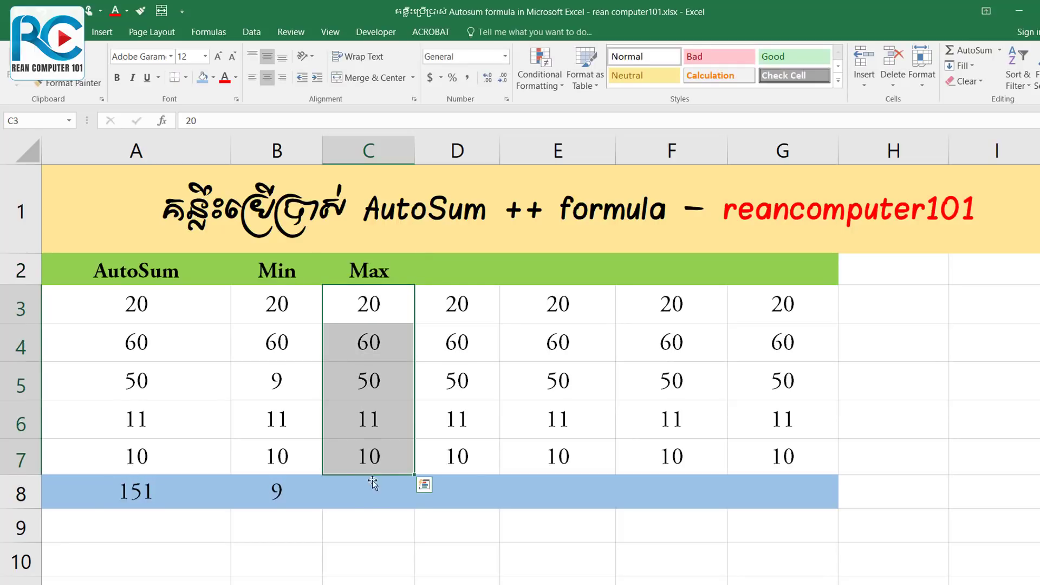
click(376, 498)
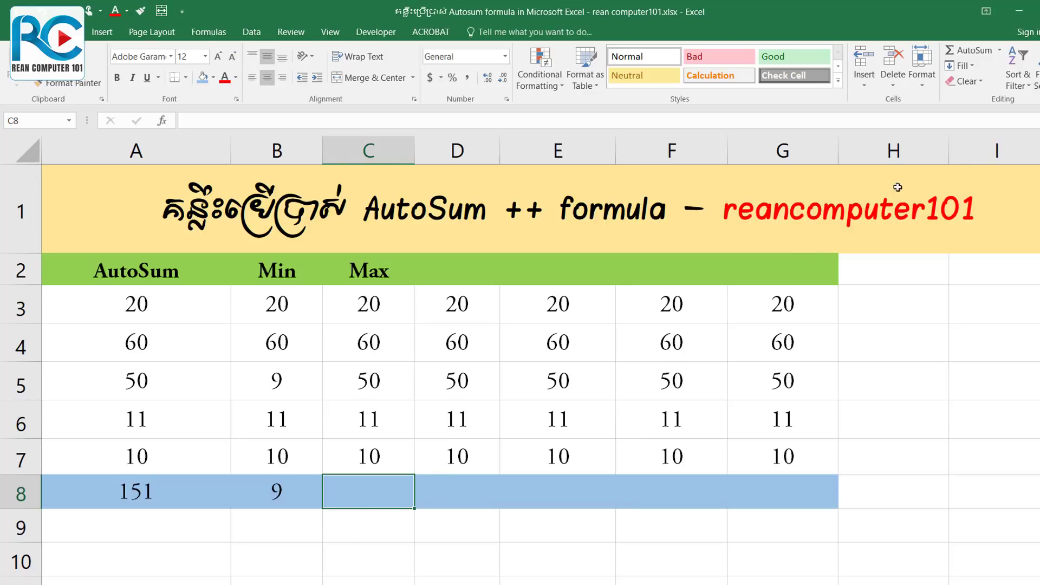
click(1000, 50)
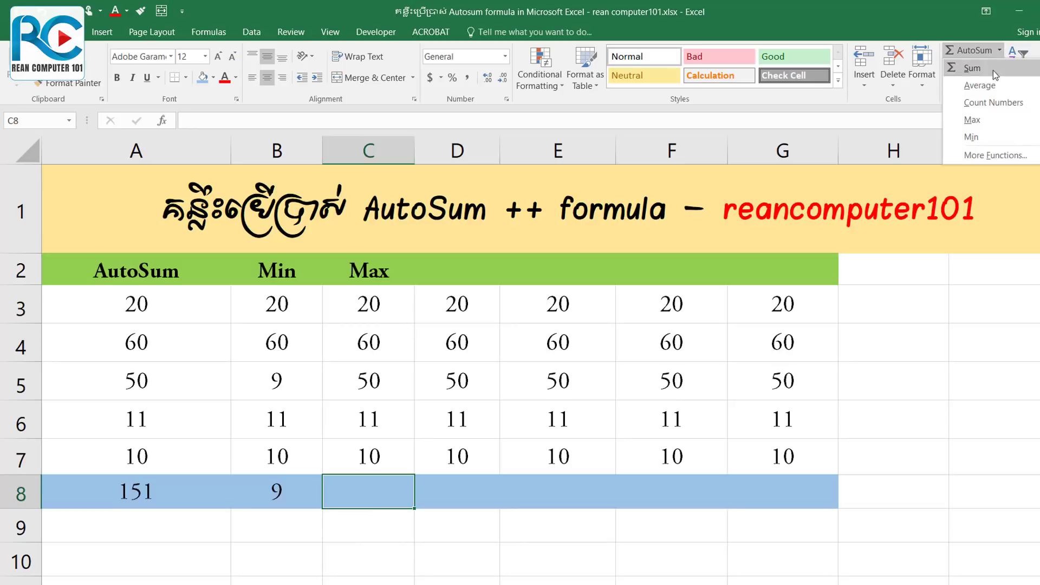
click(1000, 121)
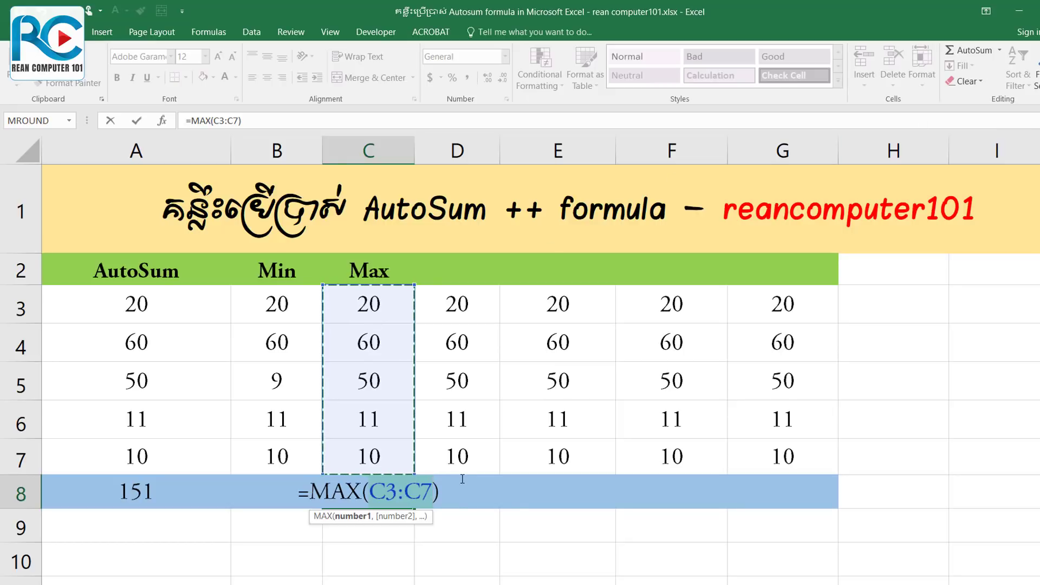
key(Return)
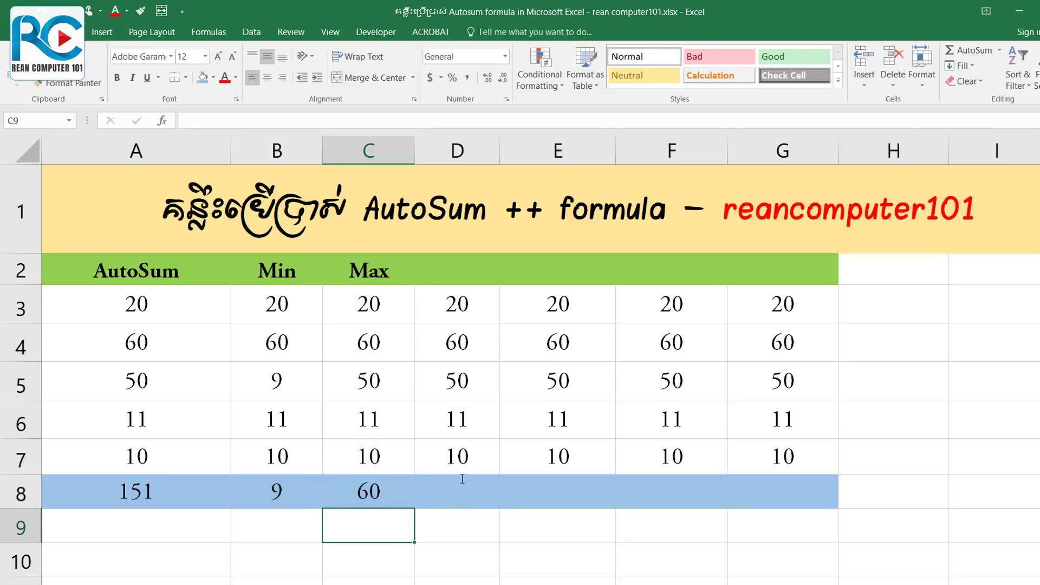
click(351, 503)
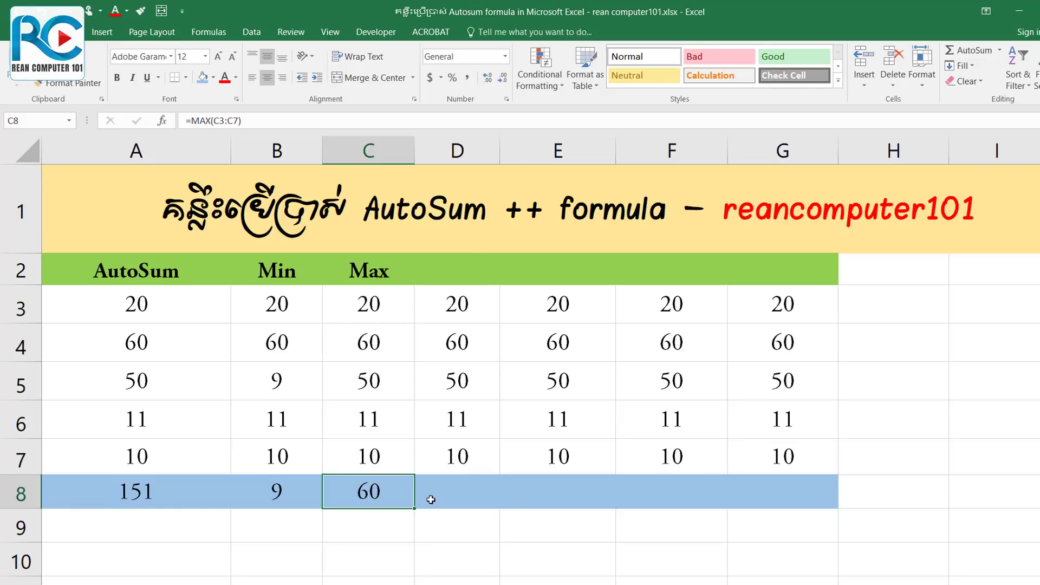
drag(376, 306, 382, 465)
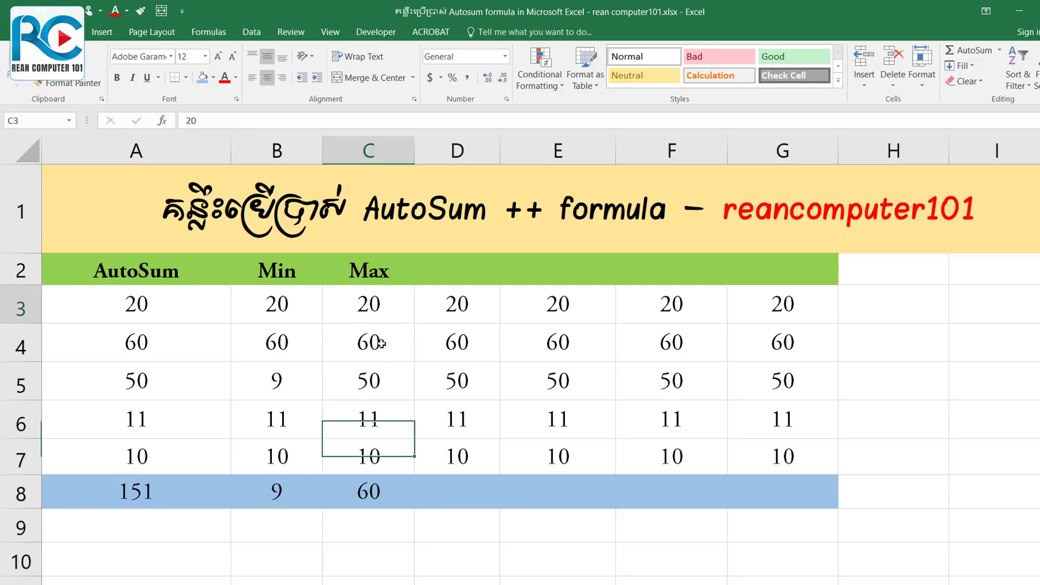
click(468, 491)
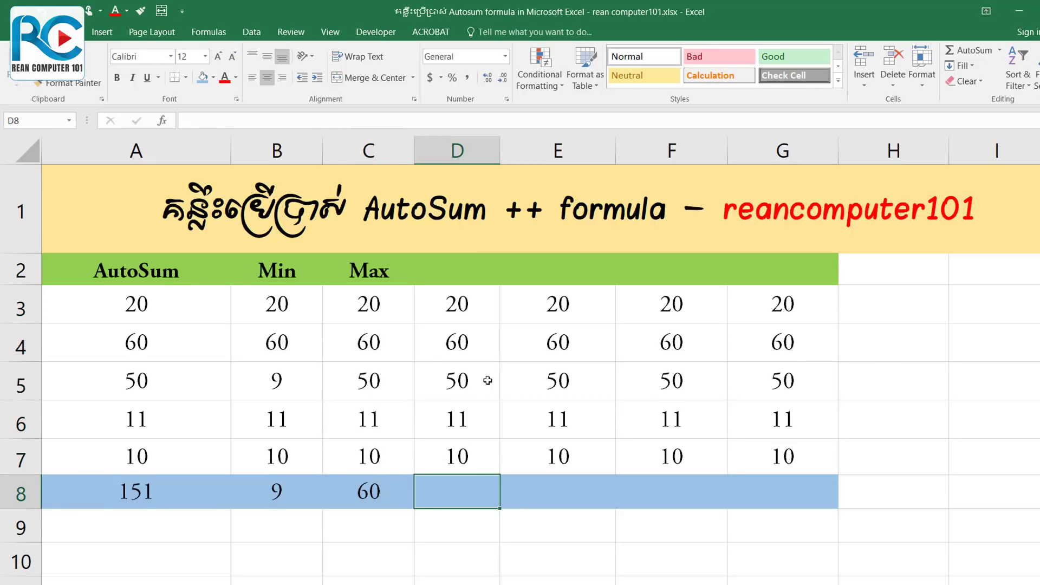
Step: Enter the Average heading in D2 and widen column D to fit it
click(464, 269)
text(A)
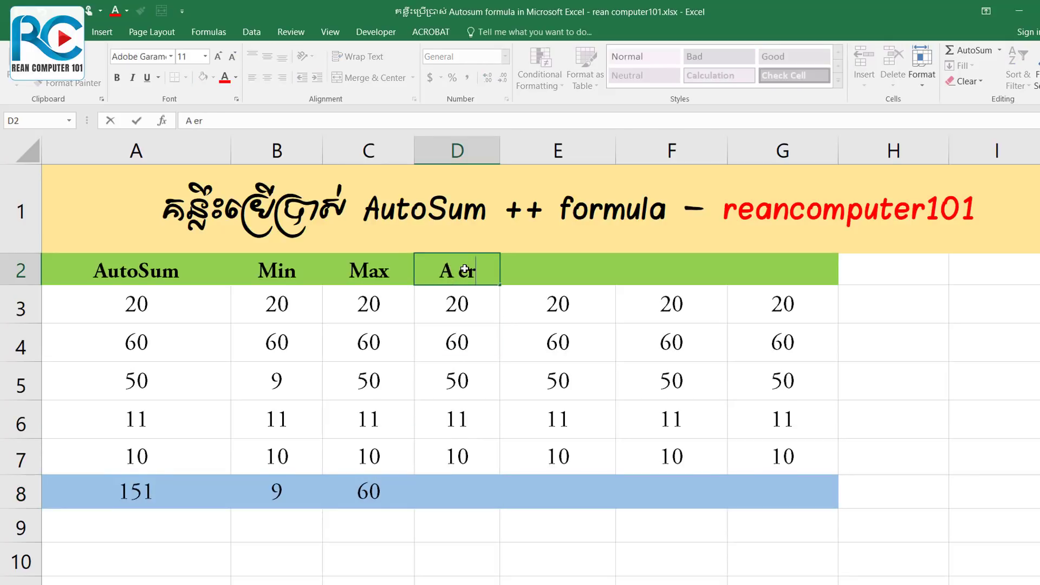
text(ve)
text(rg)
key(BackSpace)
text(age)
key(Return)
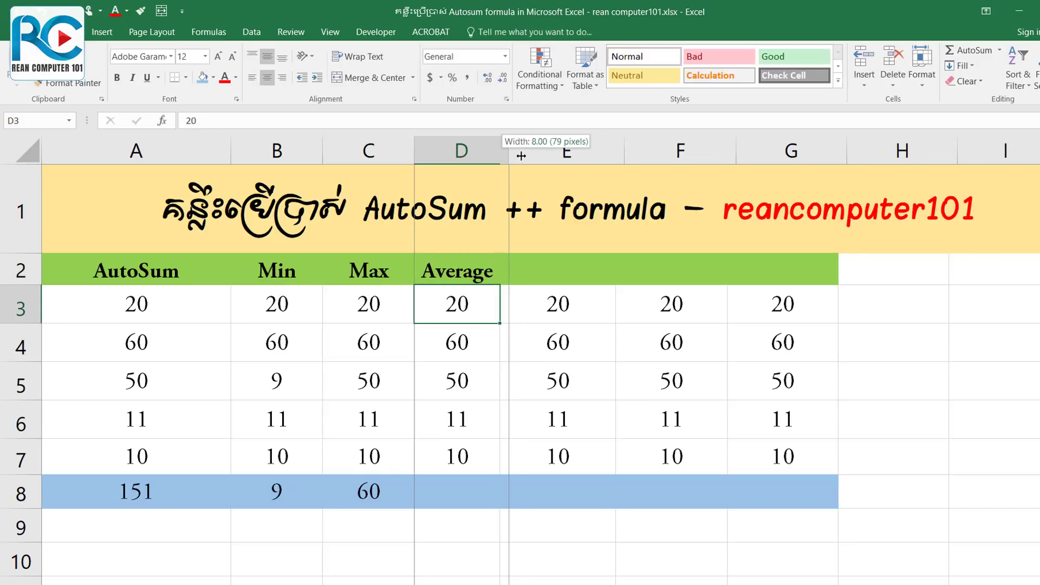
drag(501, 156, 521, 156)
Step: Check the values D3:D7 and select D8 for the average
click(493, 496)
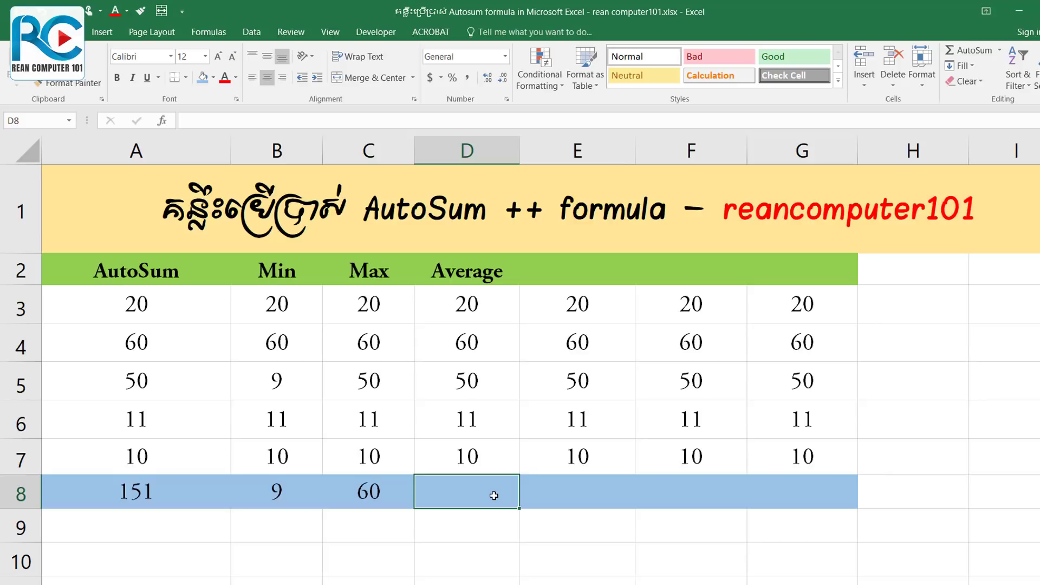
drag(463, 299, 472, 455)
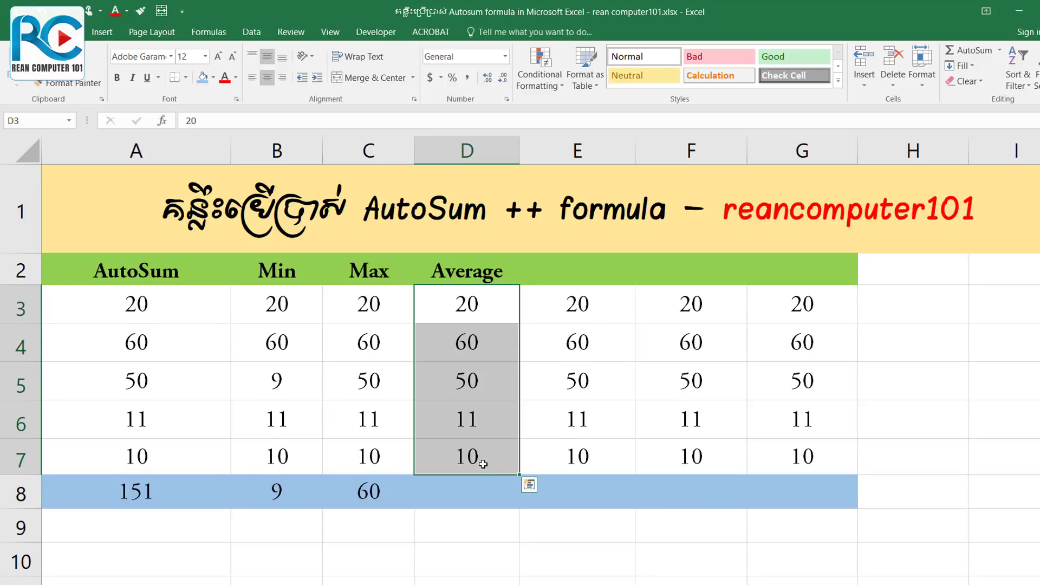
click(469, 492)
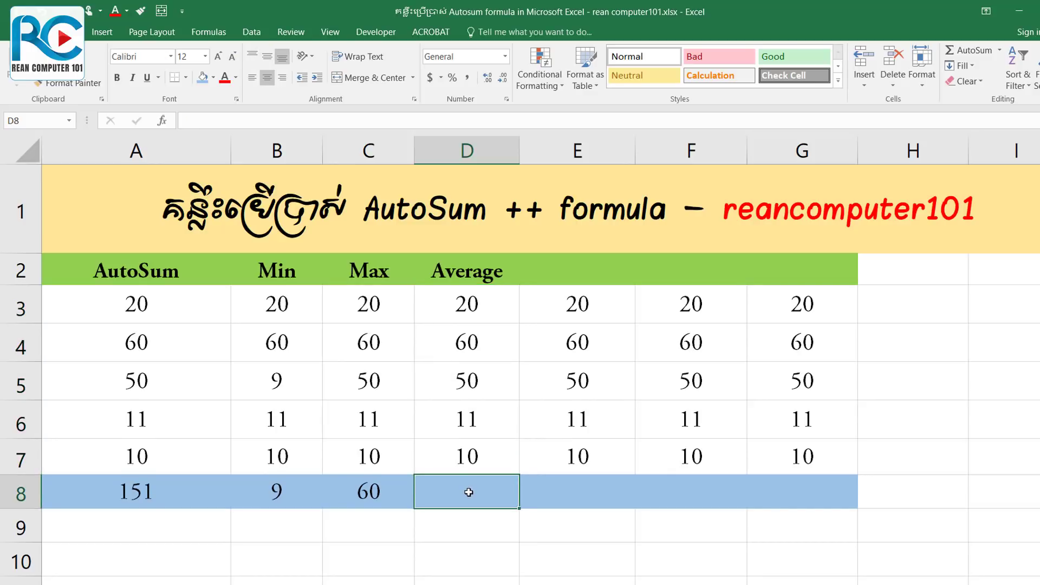
click(968, 50)
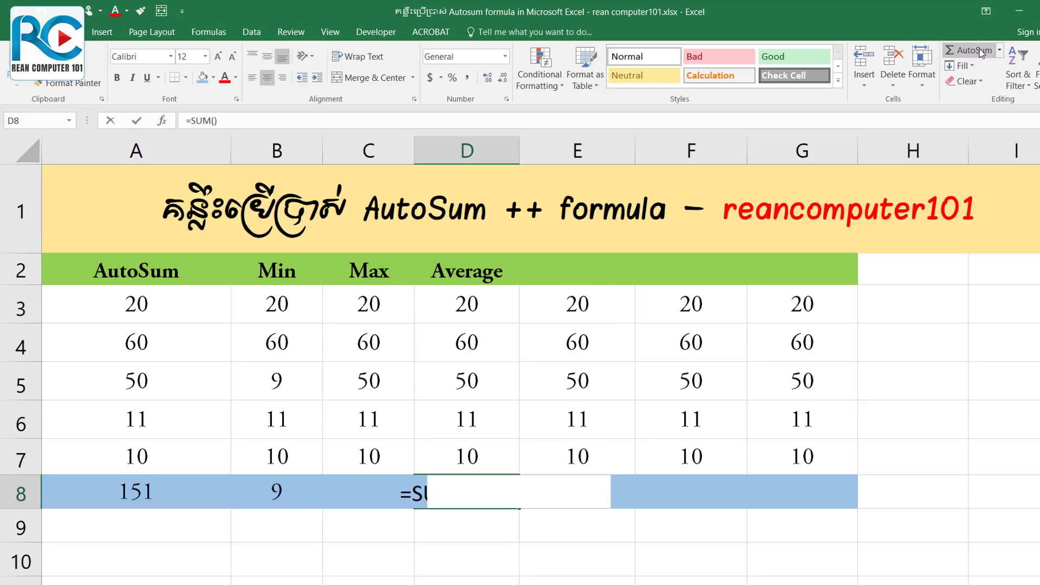
click(556, 490)
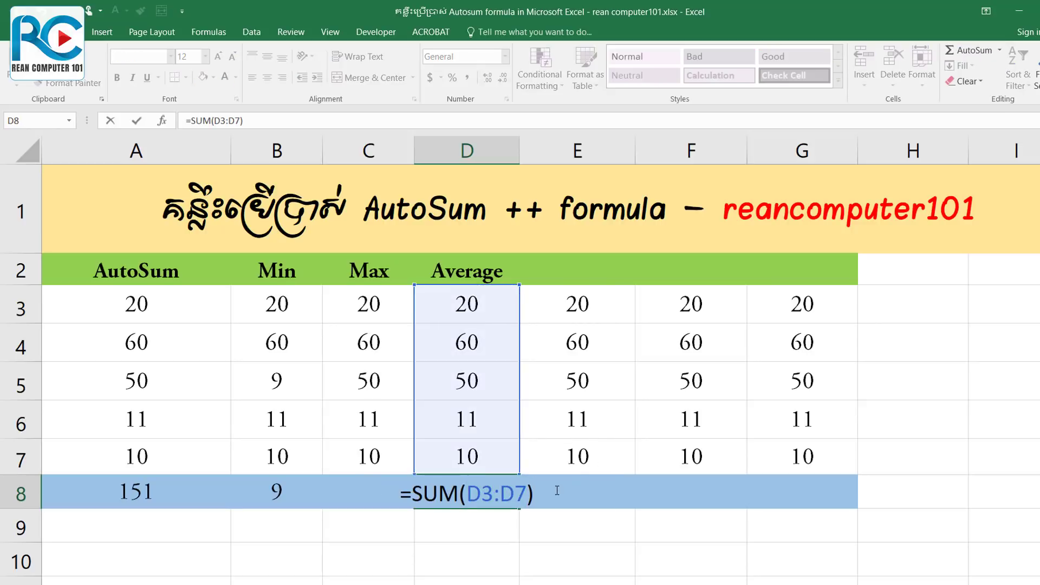
text(/5)
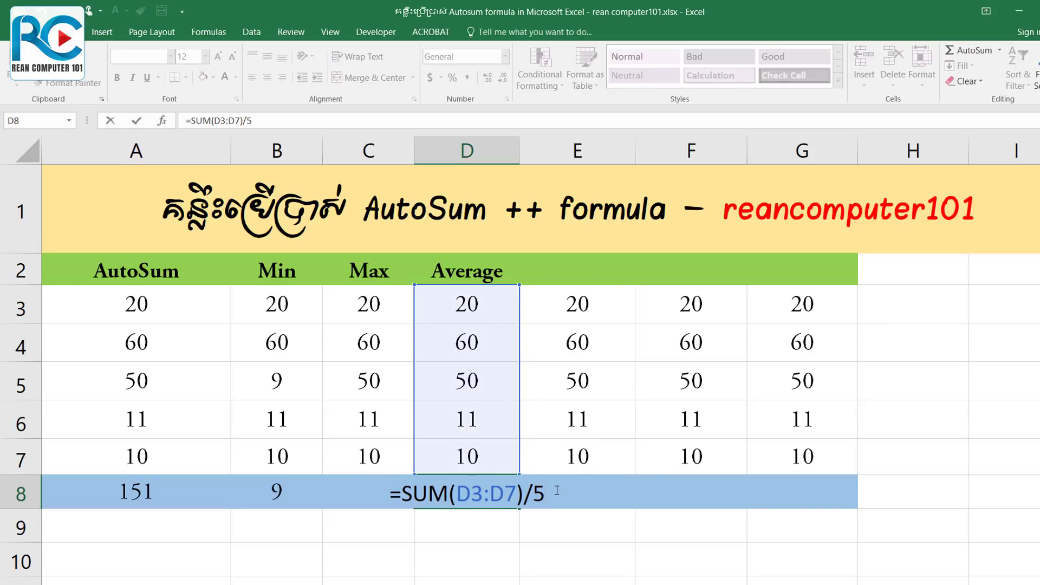
key(Return)
click(494, 497)
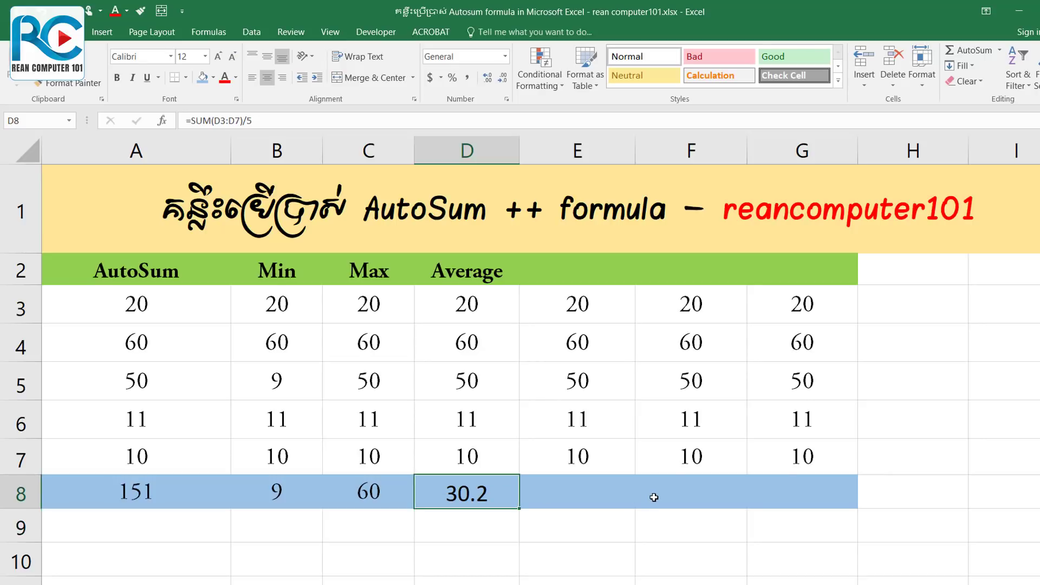
double_click(490, 490)
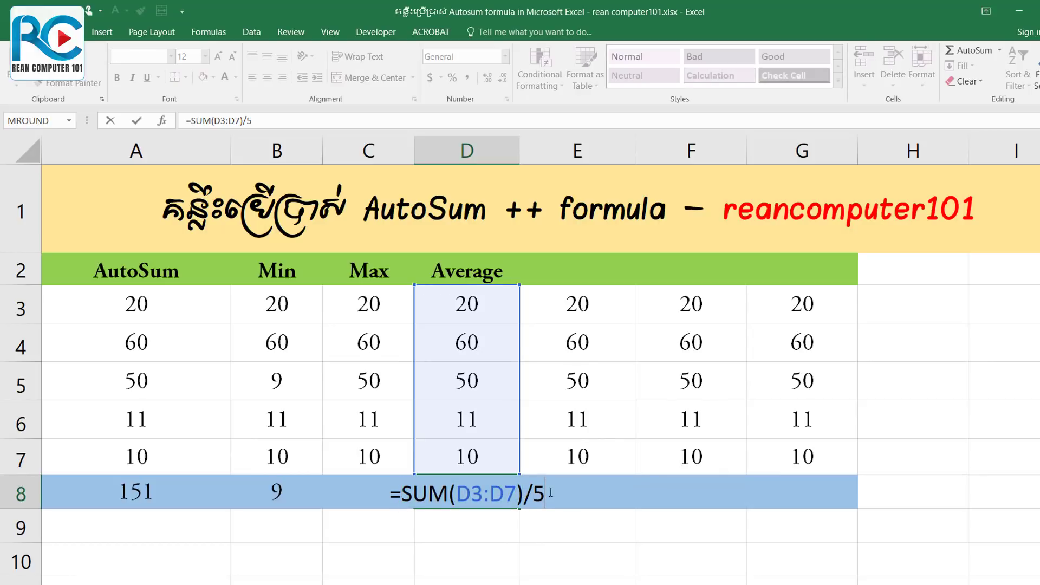
key(Return)
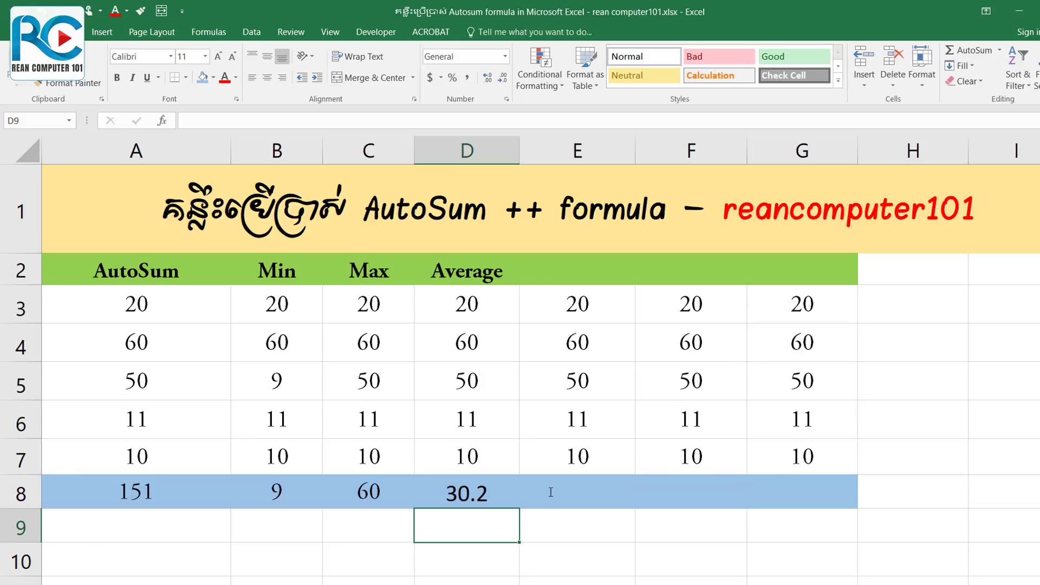
key(Up)
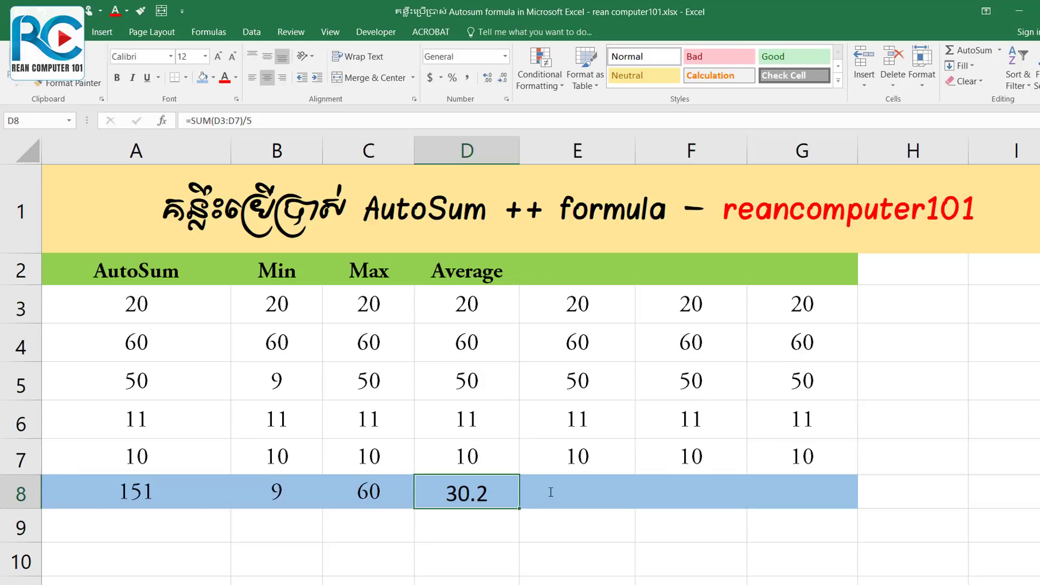
key(Delete)
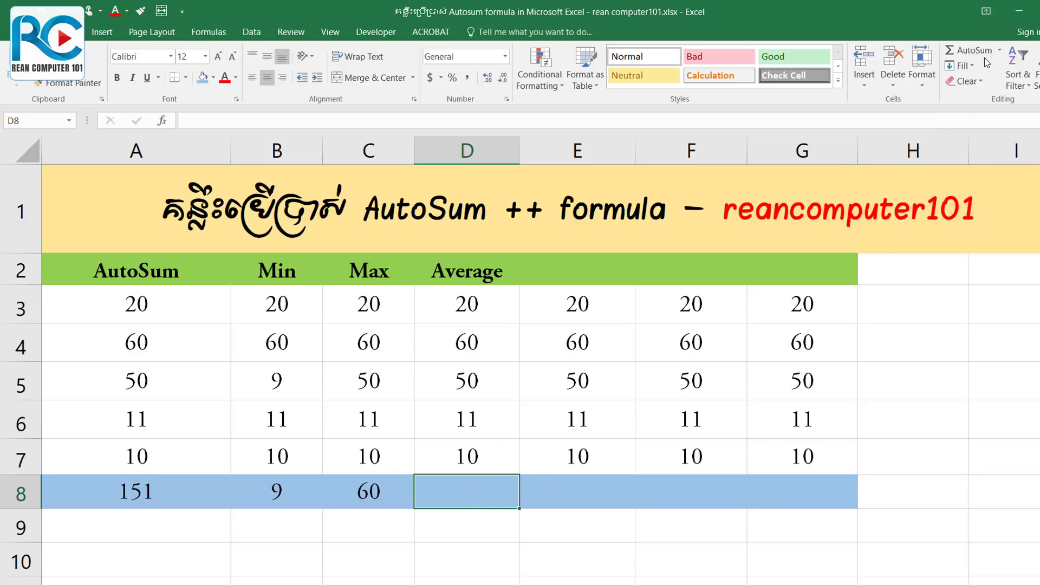
Step: Insert =AVERAGE(D3:D7) into D8, showing 30.2, then select E2
click(999, 51)
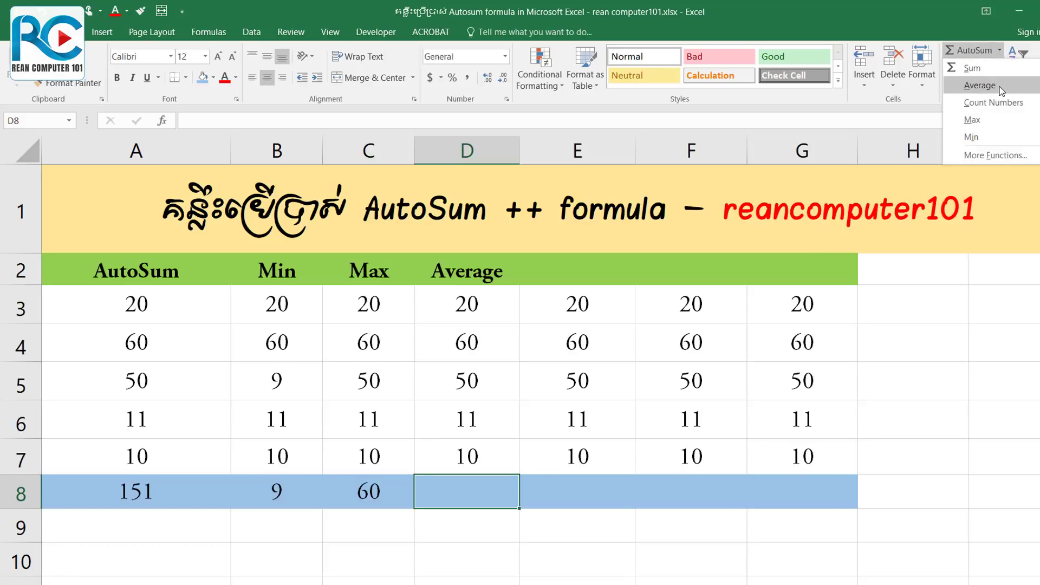
click(979, 85)
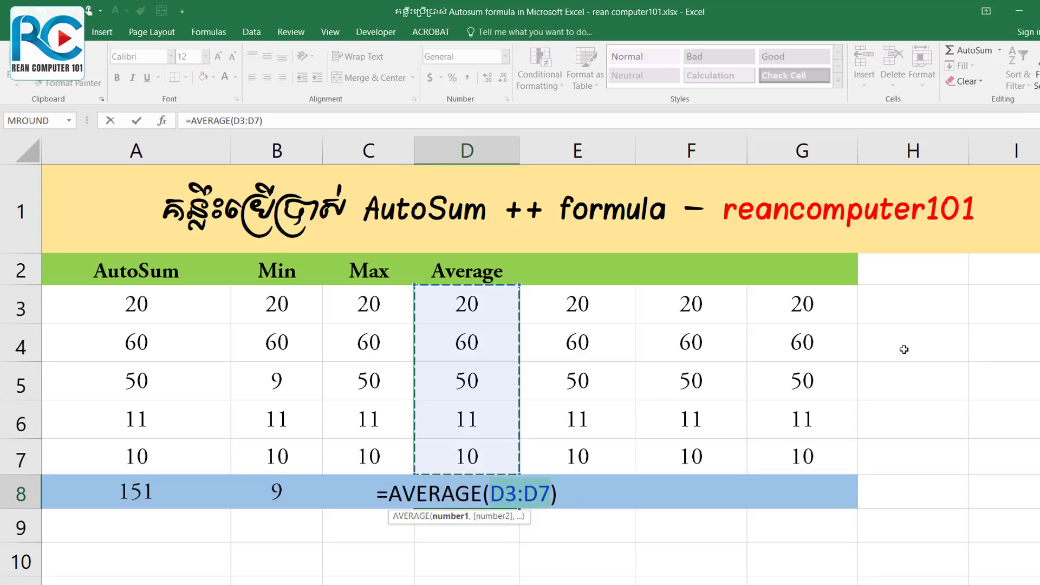
click(563, 493)
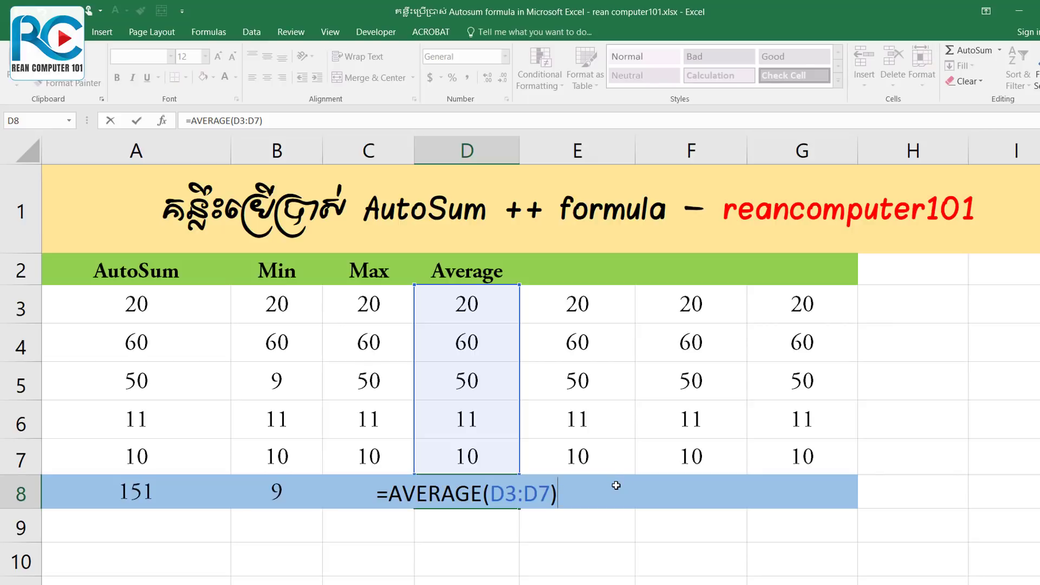
key(Return)
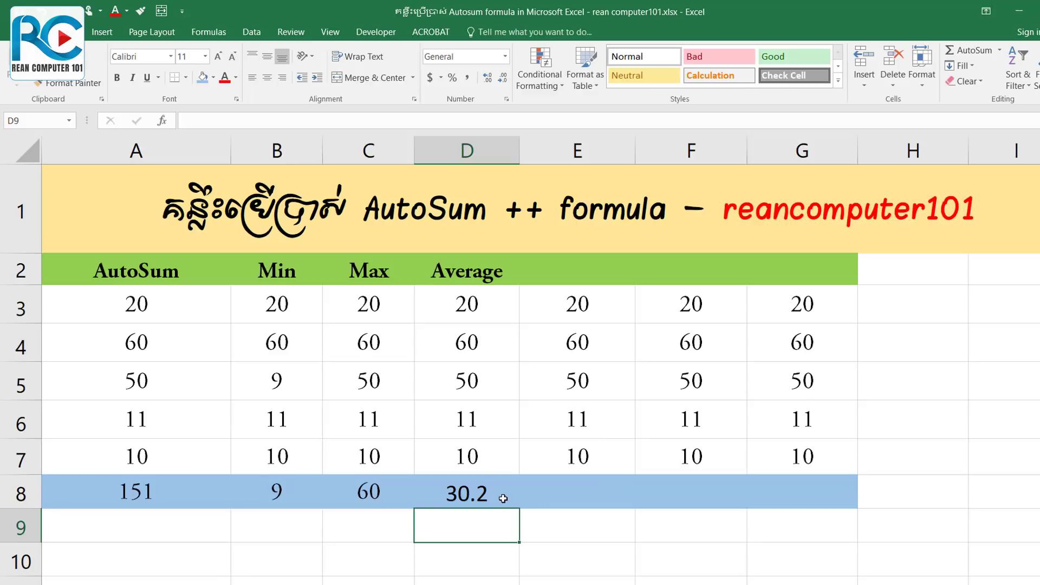
click(502, 497)
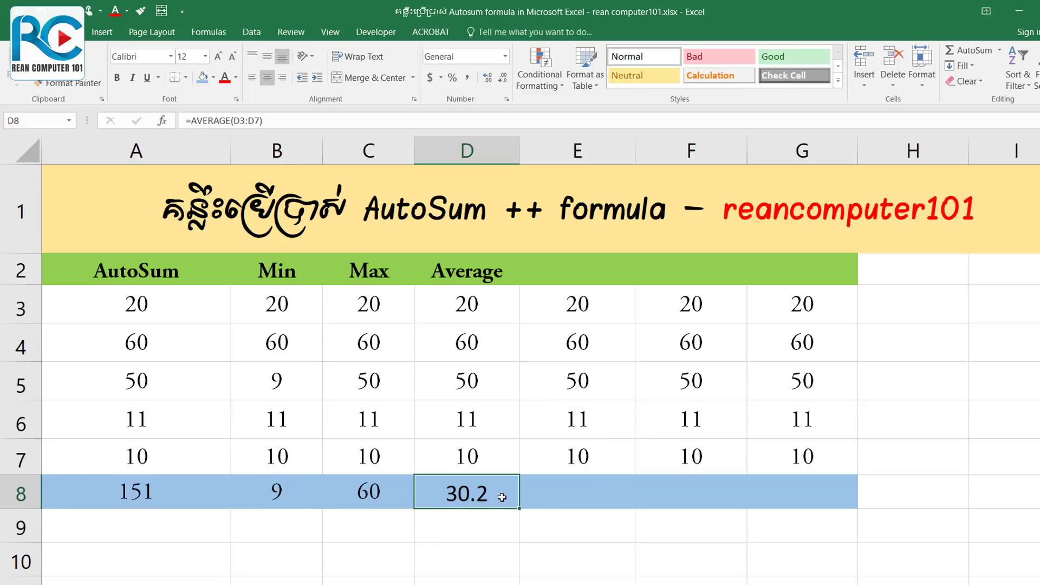
click(999, 50)
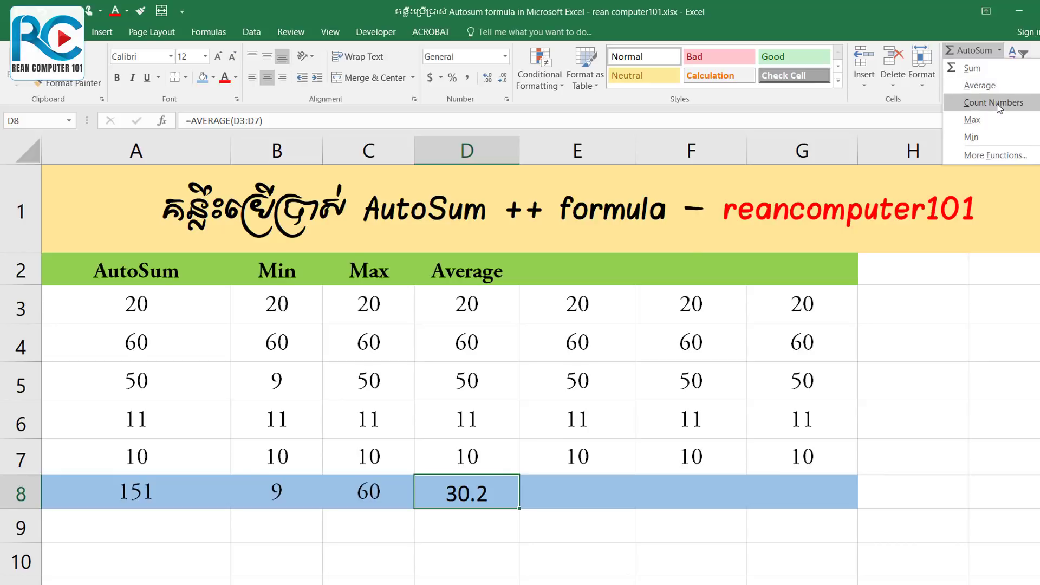
click(594, 260)
click(594, 272)
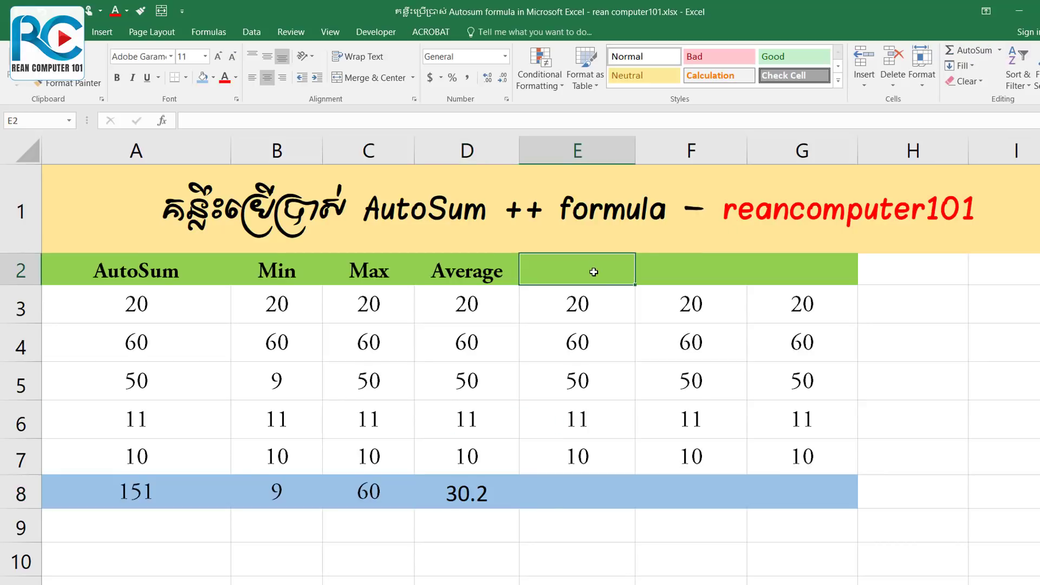
Step: Enter the CountNumber heading in E2 and widen column E to fit it
text(Count)
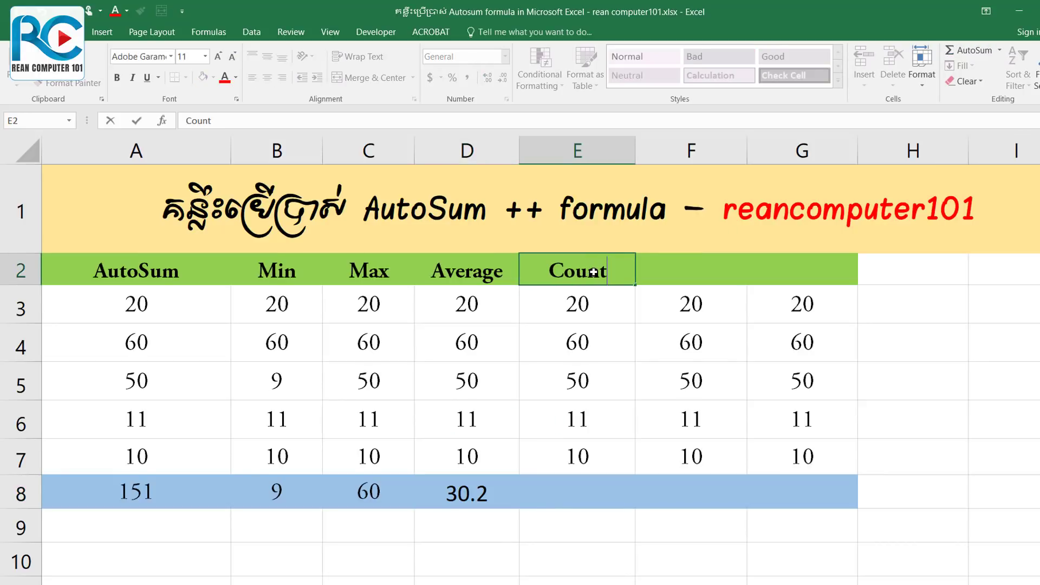
text(Number)
key(Return)
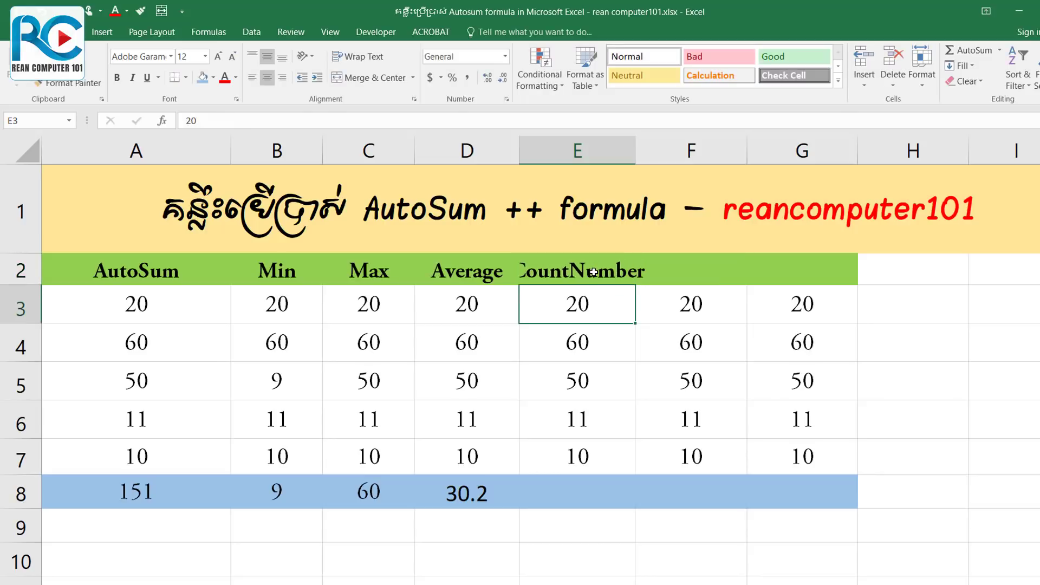
click(594, 271)
drag(635, 152, 659, 152)
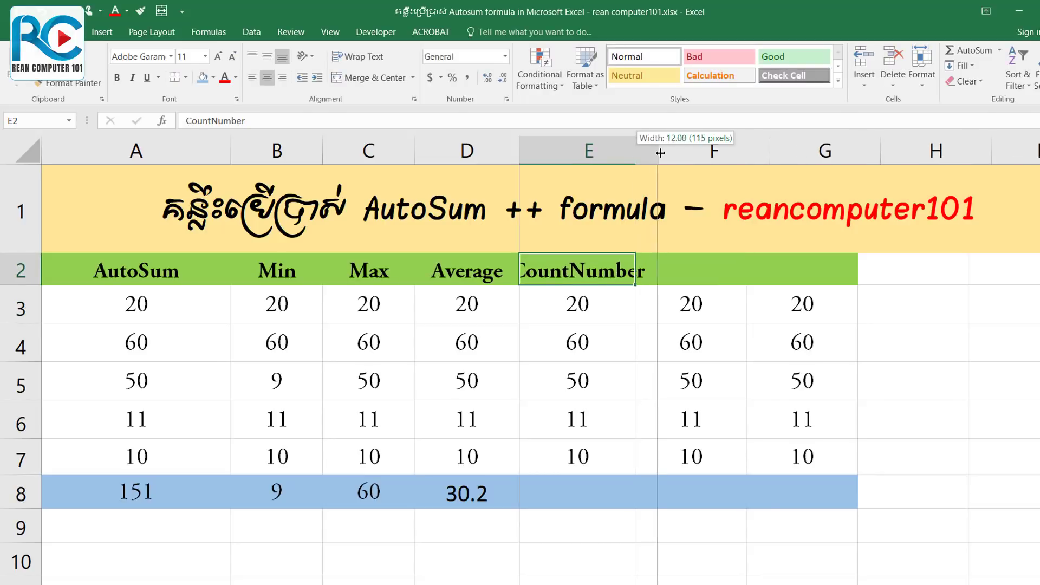
Step: Review the numbers in E3:E7 and select E8 for the count
click(597, 486)
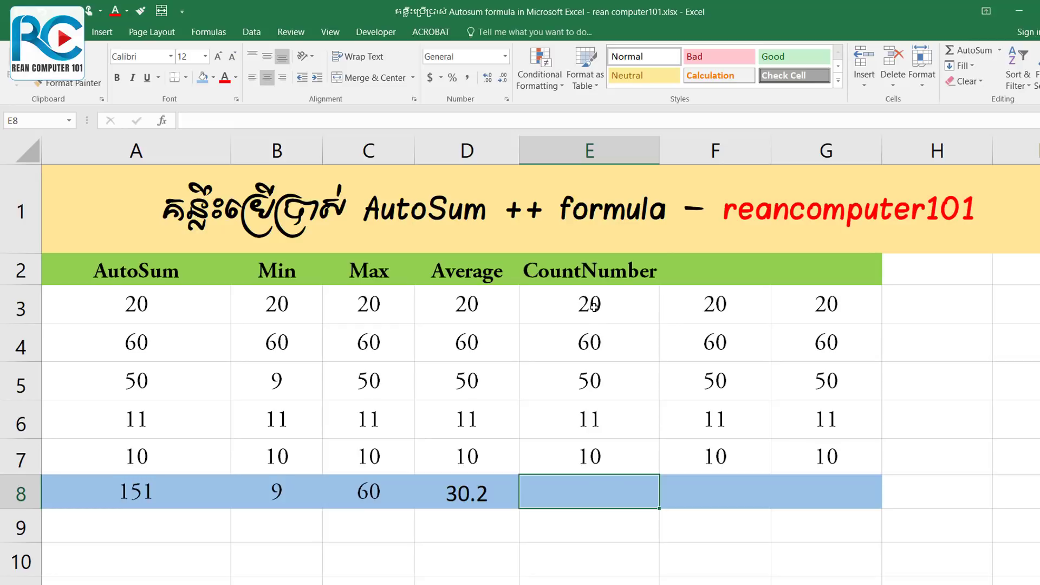
drag(595, 307, 599, 463)
click(609, 453)
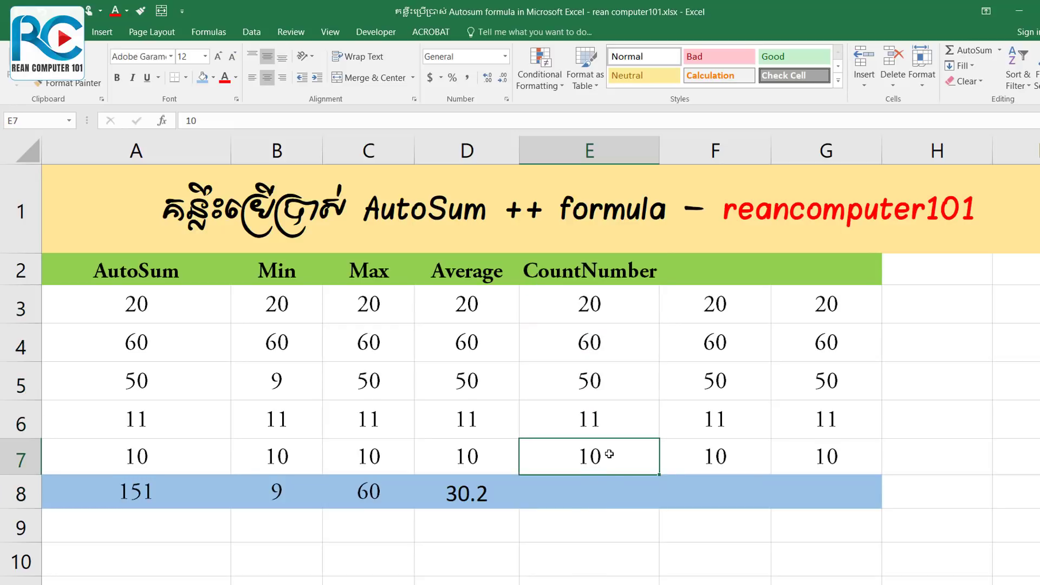
click(615, 421)
click(610, 395)
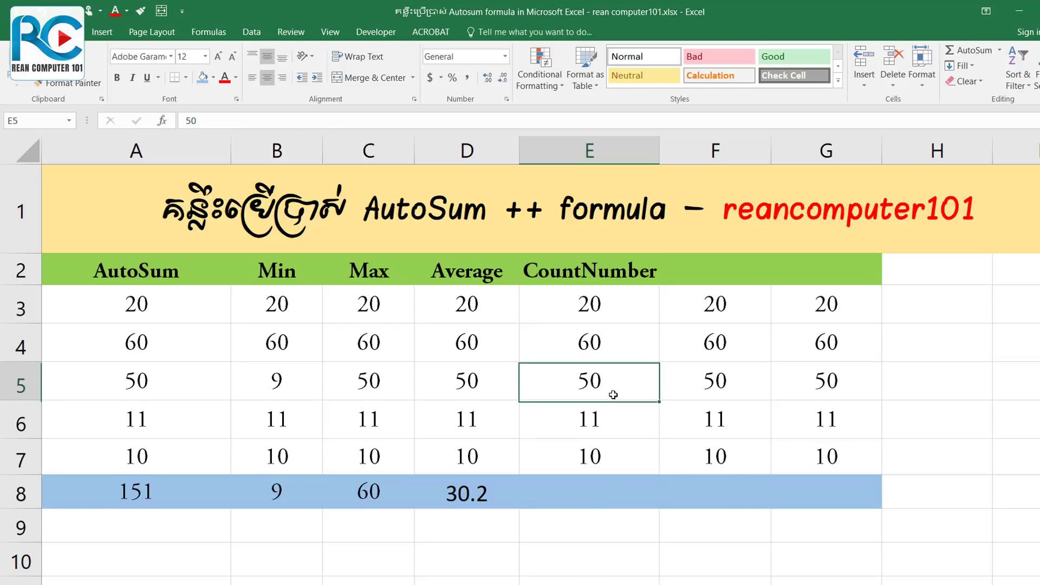
click(604, 353)
click(603, 312)
click(617, 456)
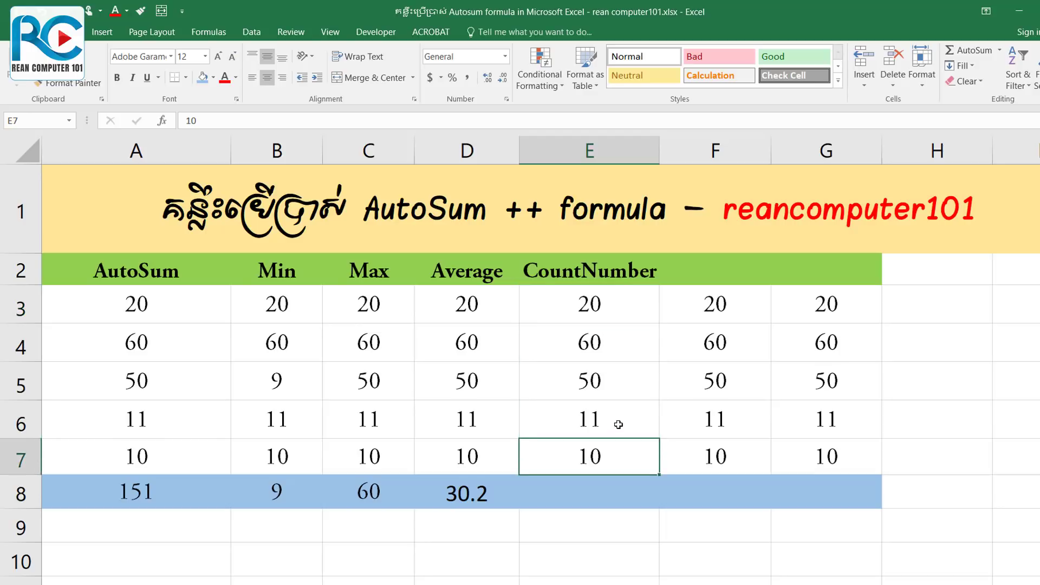
click(615, 421)
click(613, 374)
click(609, 352)
click(610, 306)
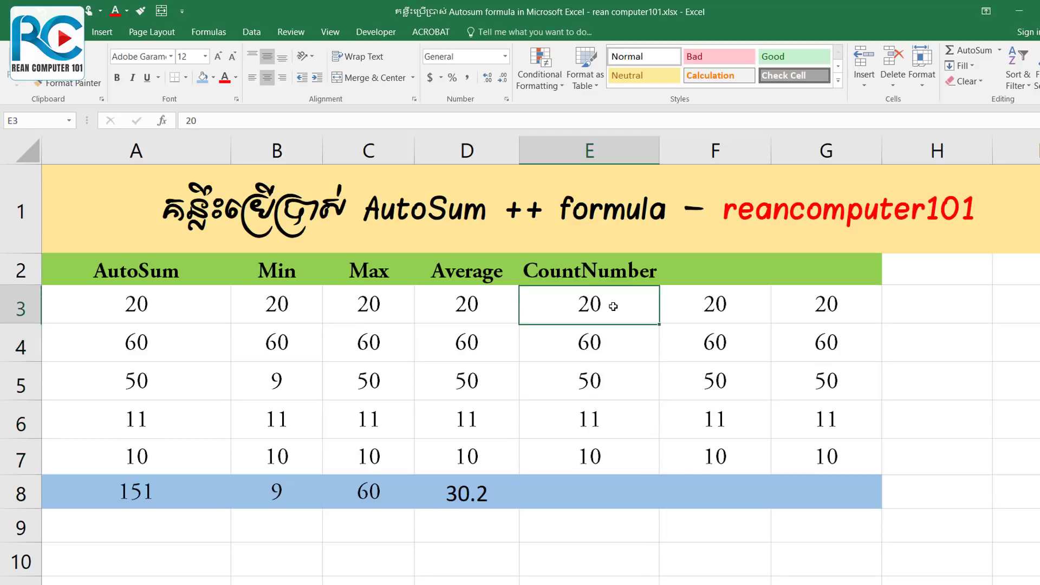
click(618, 497)
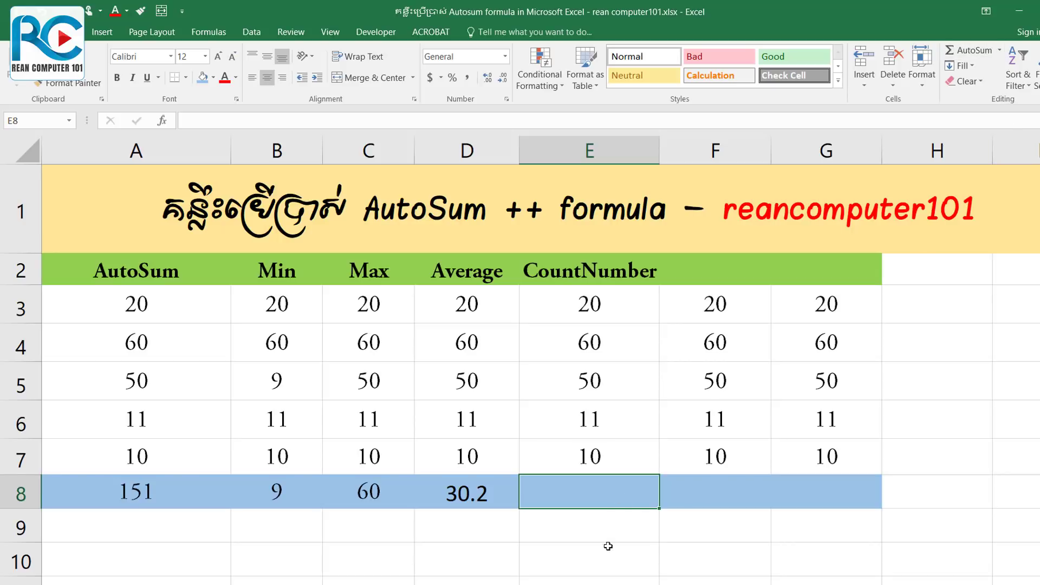
Step: Insert =COUNT(E3:E7) into E8 with AutoSum's Count Numbers, showing 5
click(1000, 50)
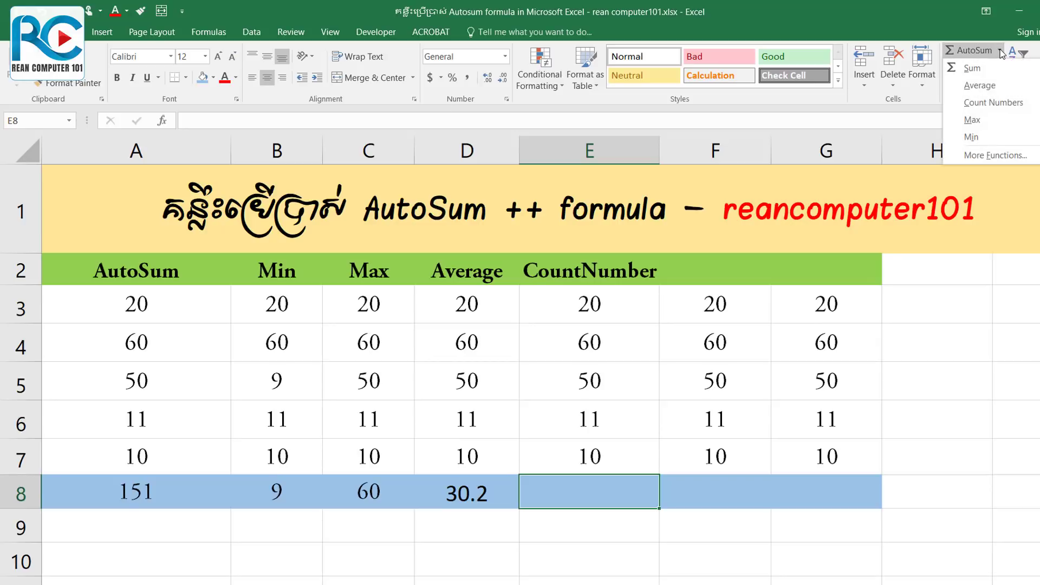
click(1002, 103)
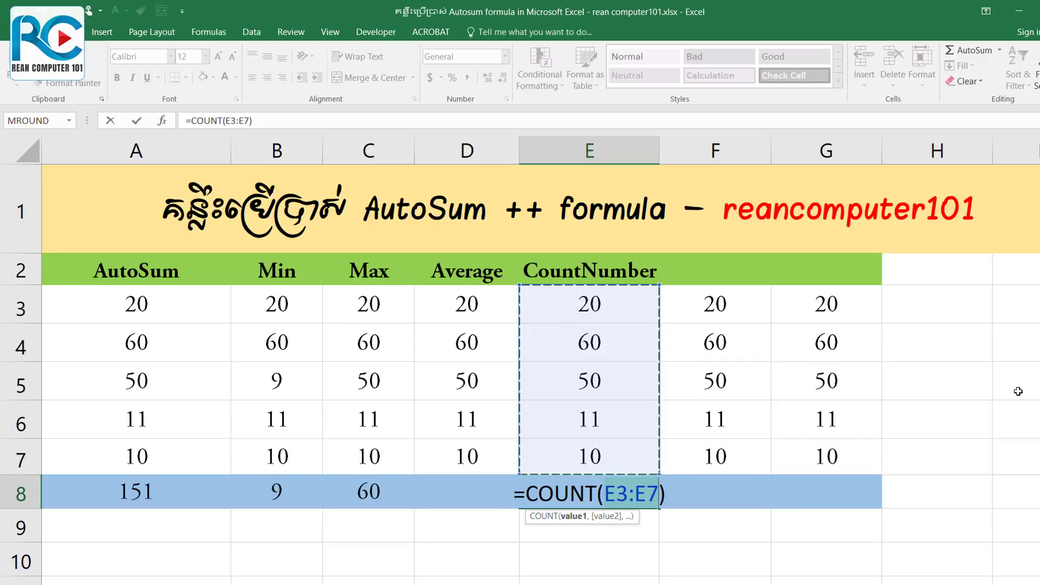
key(Return)
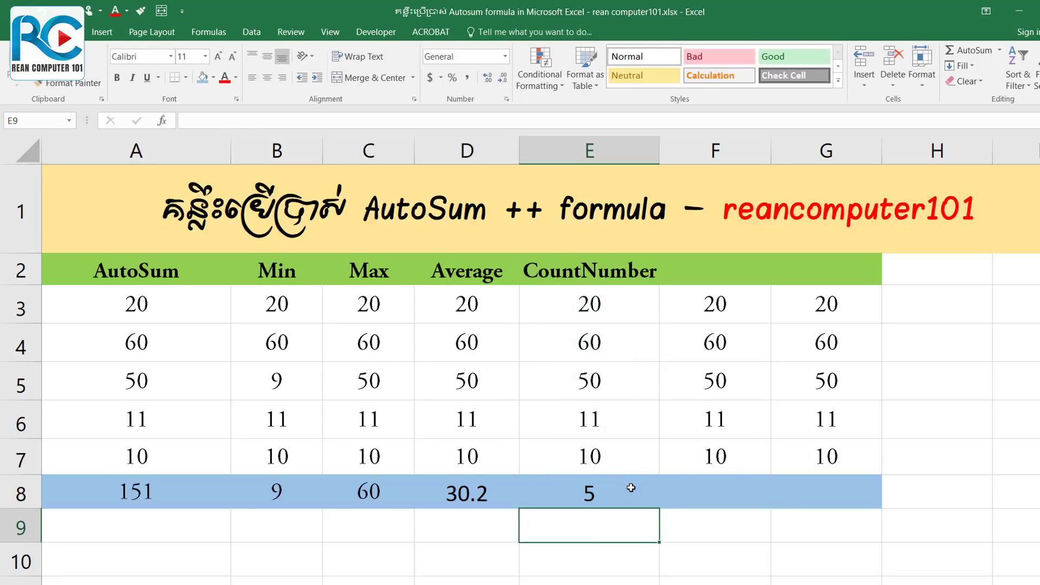
click(617, 376)
key(BackSpace)
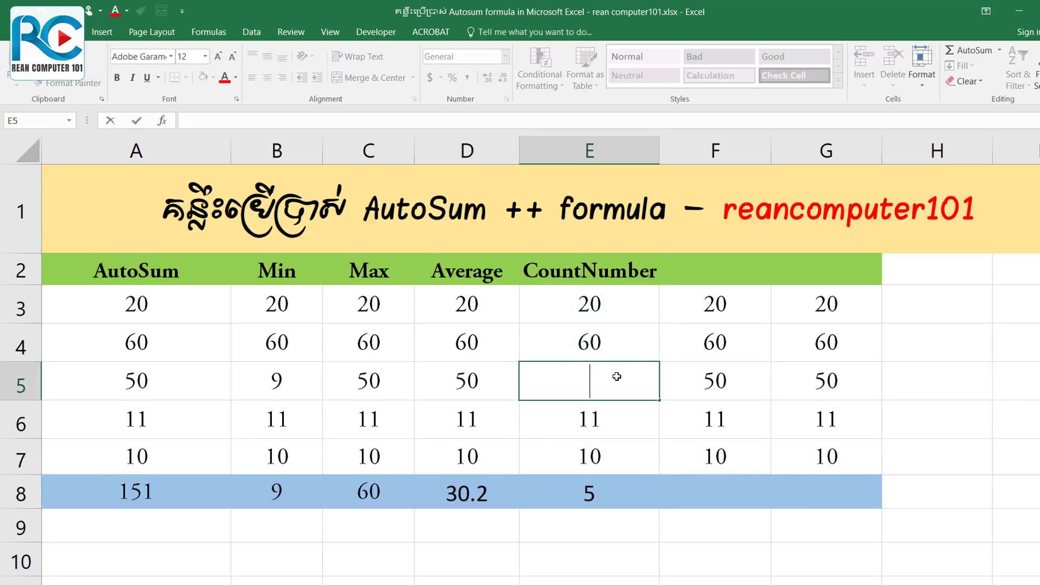
key(Return)
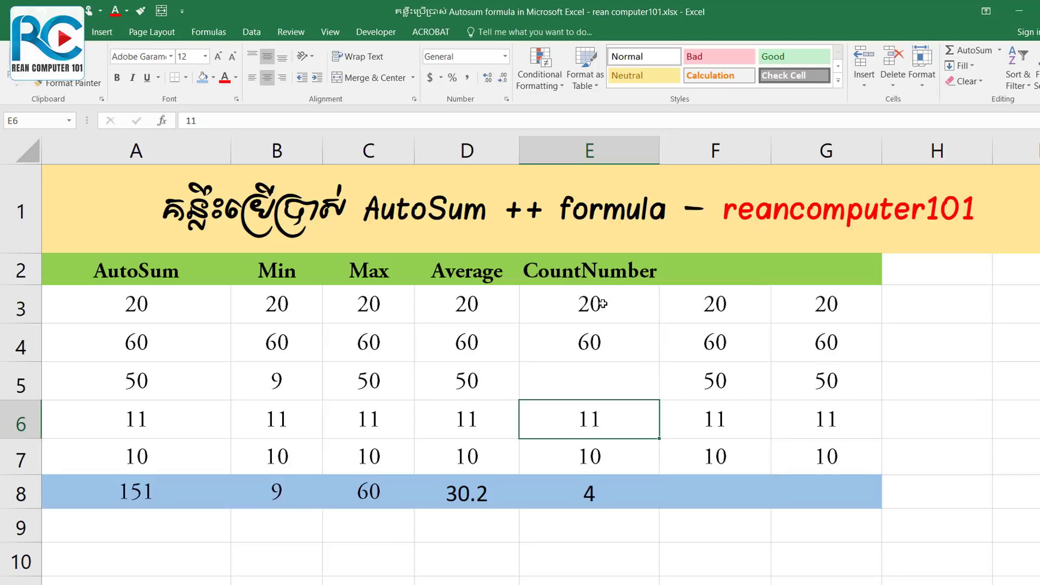
drag(603, 303, 603, 442)
click(601, 371)
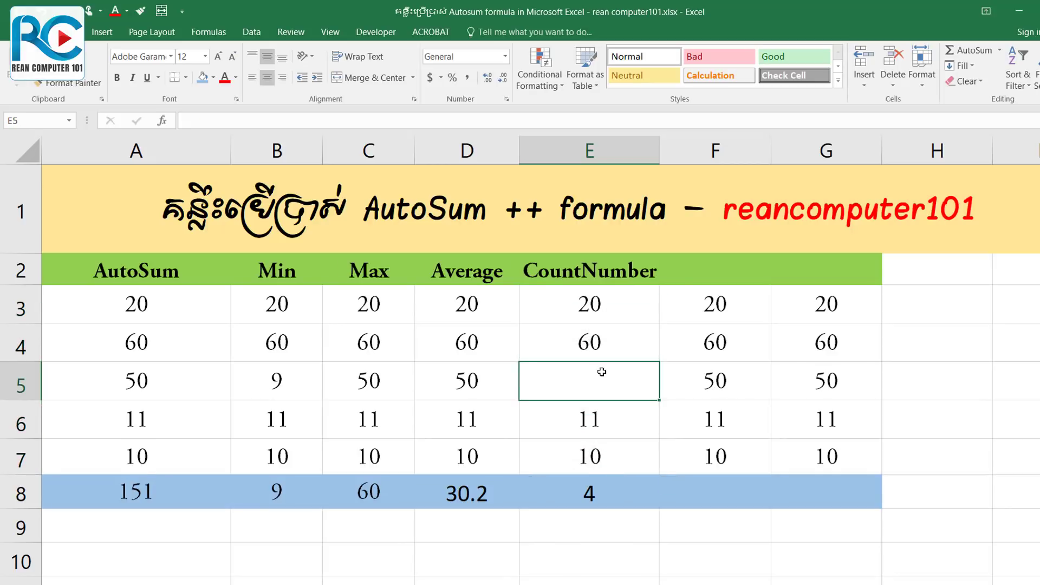
text(a)
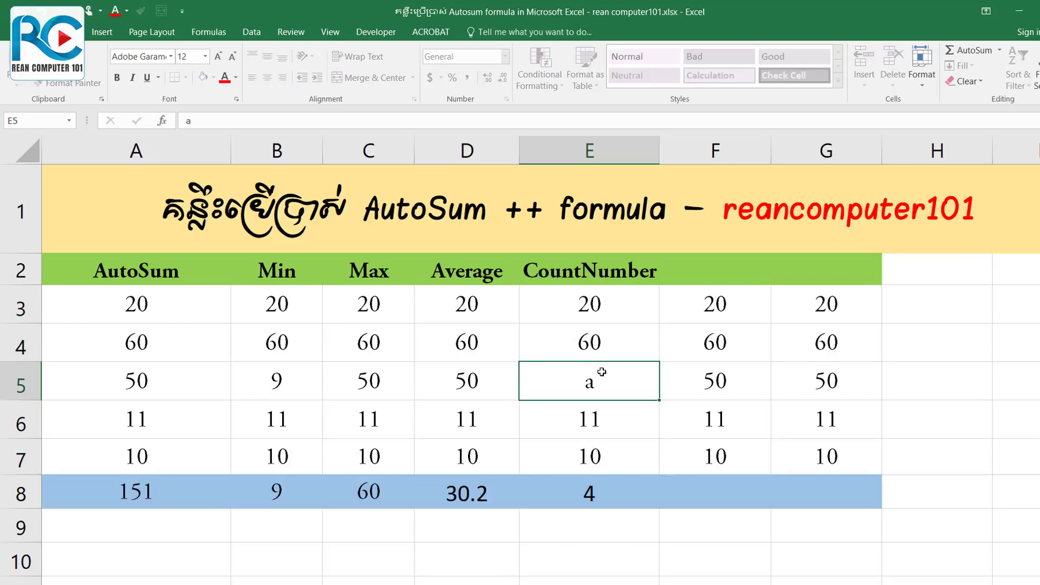
key(Return)
click(605, 491)
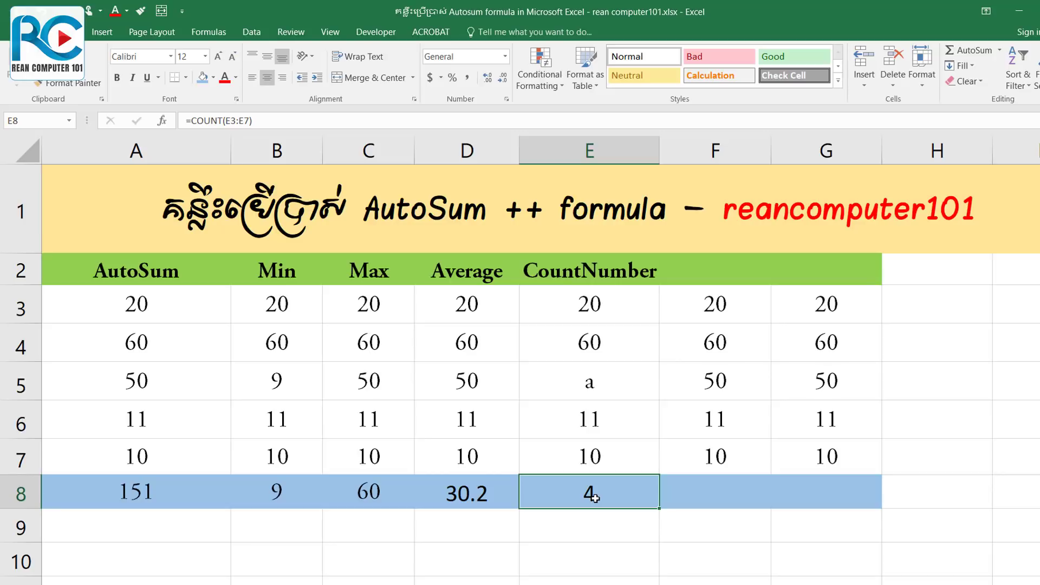
click(601, 382)
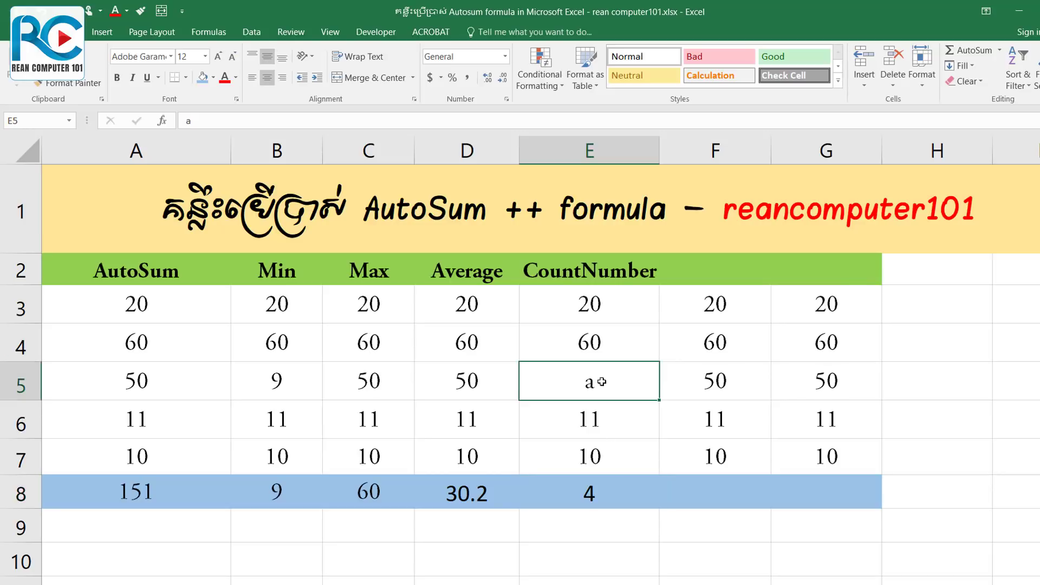
text(50)
key(Return)
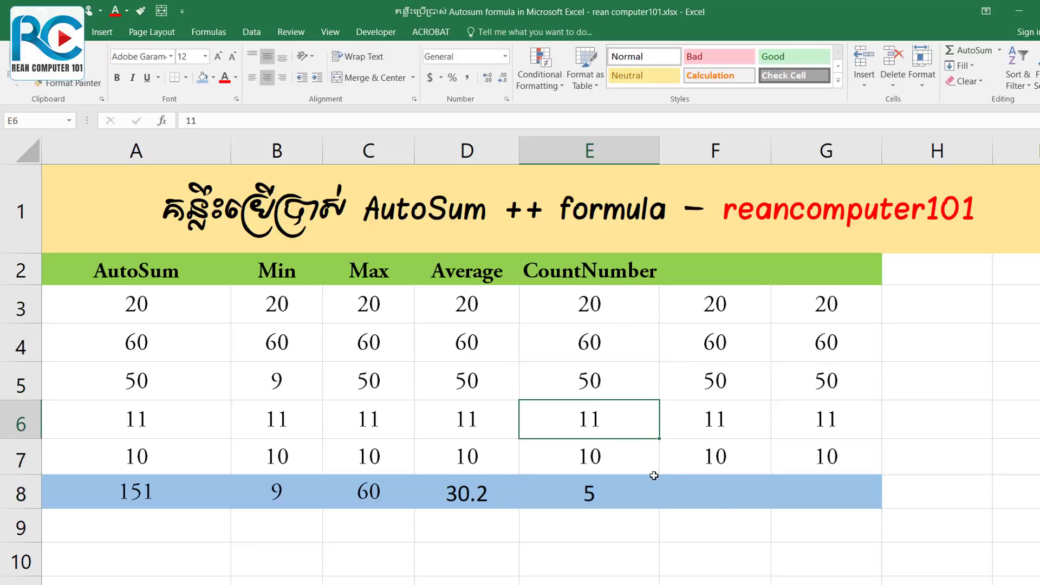
click(732, 502)
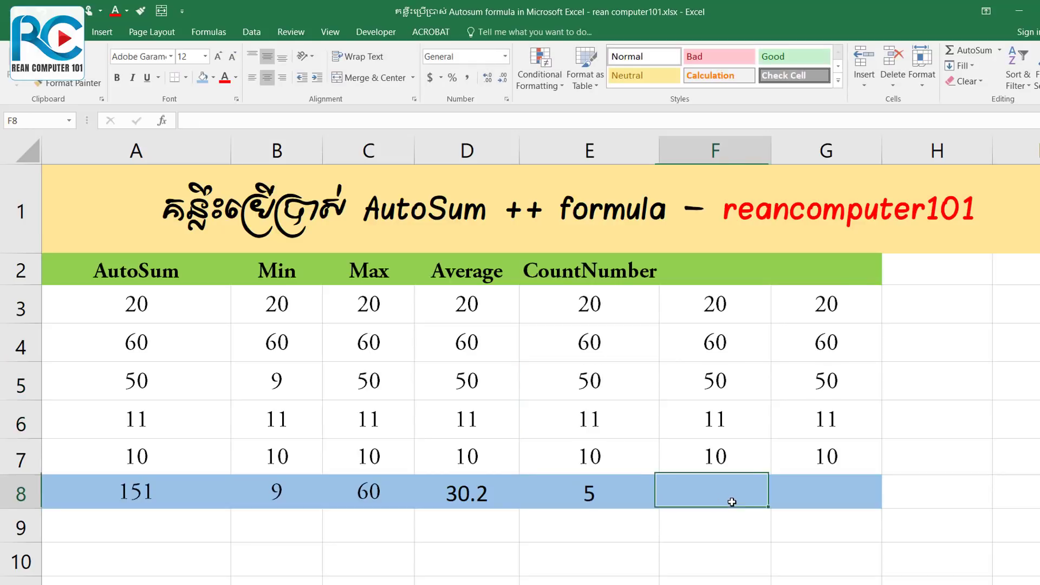
Step: Enter the heading 'average' in cell F2
click(712, 264)
text(aver)
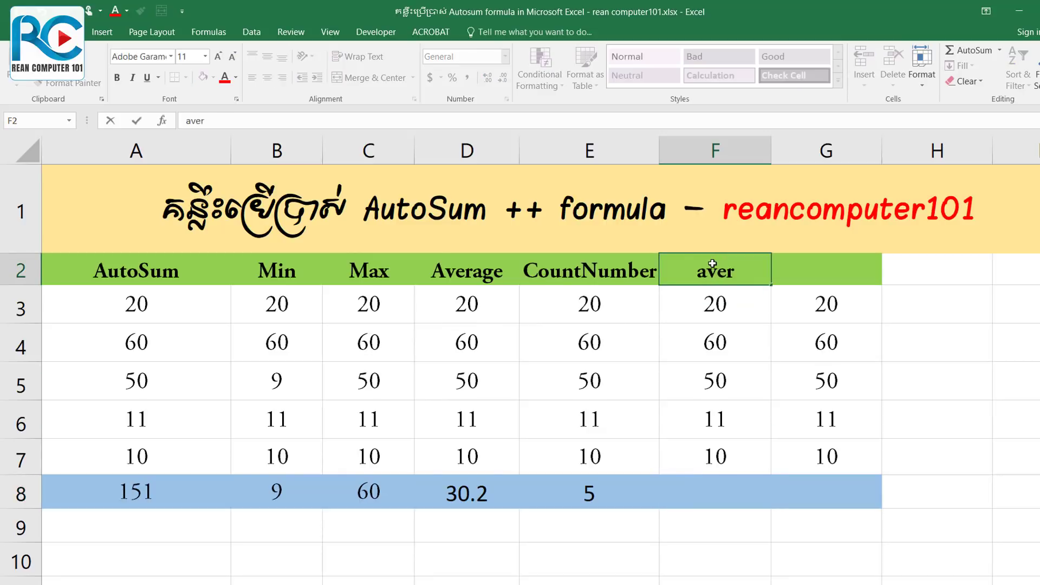
text(age)
key(Return)
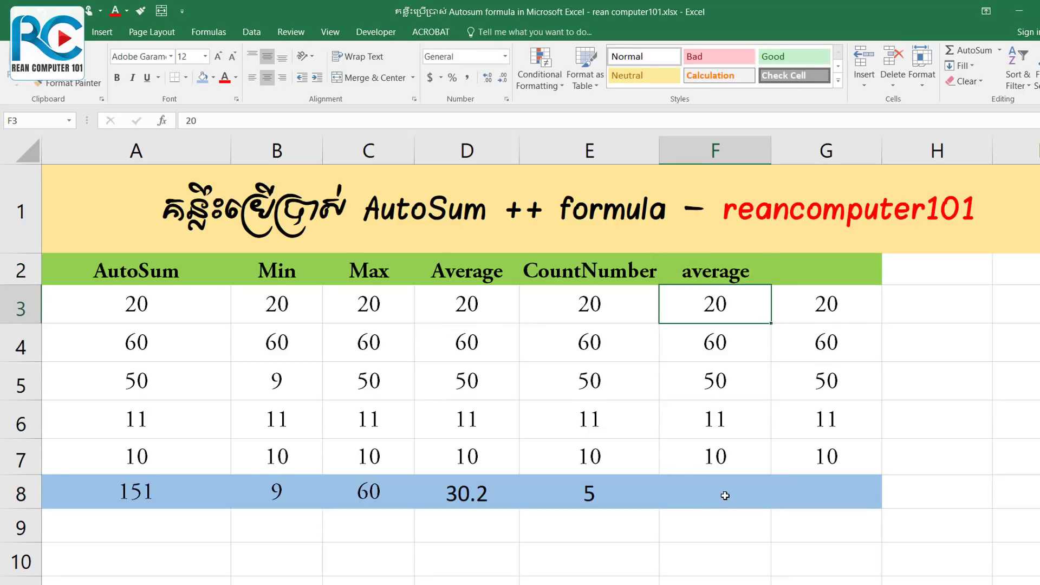
click(724, 495)
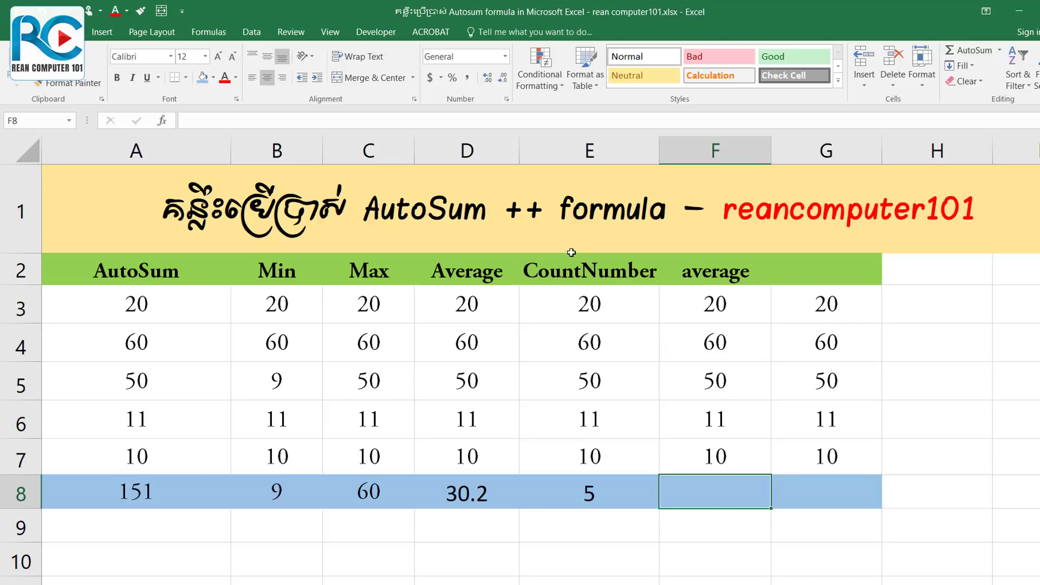
Step: Enter =SUM(F3:F7)/COUNT(F3:F7) in F8 so it shows 30.2
click(582, 275)
click(610, 501)
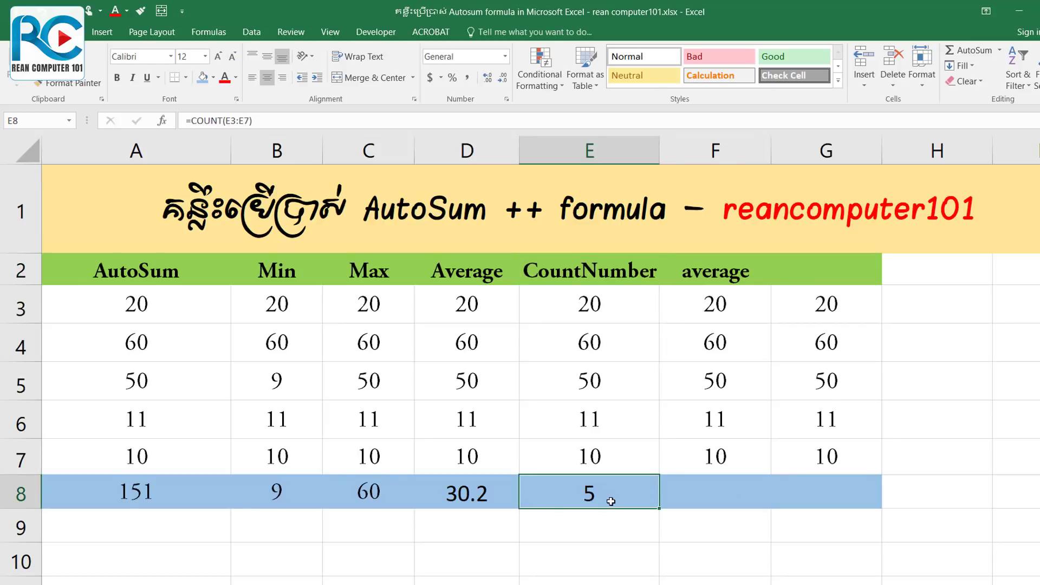
click(725, 496)
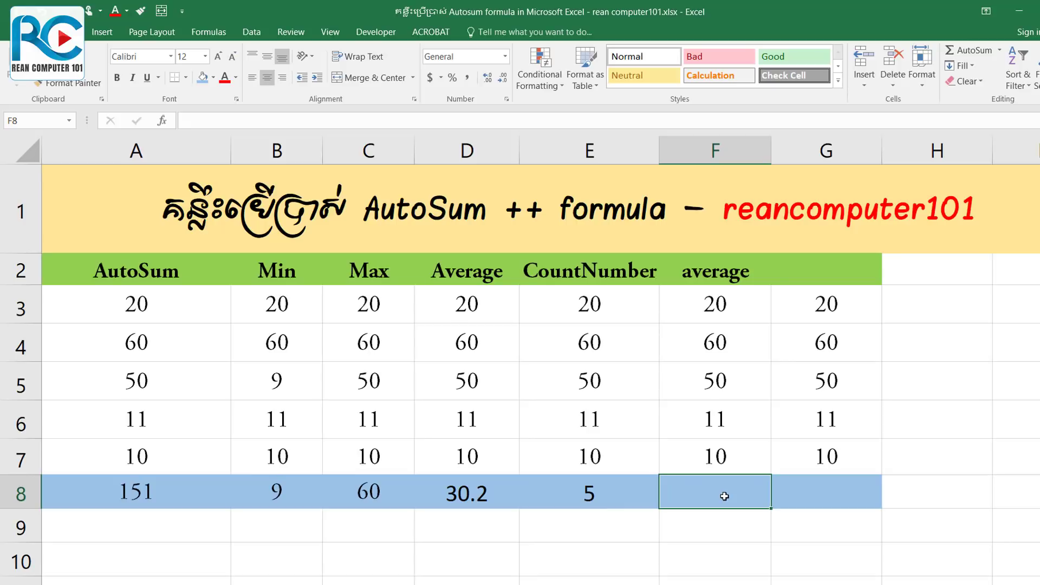
text(=)
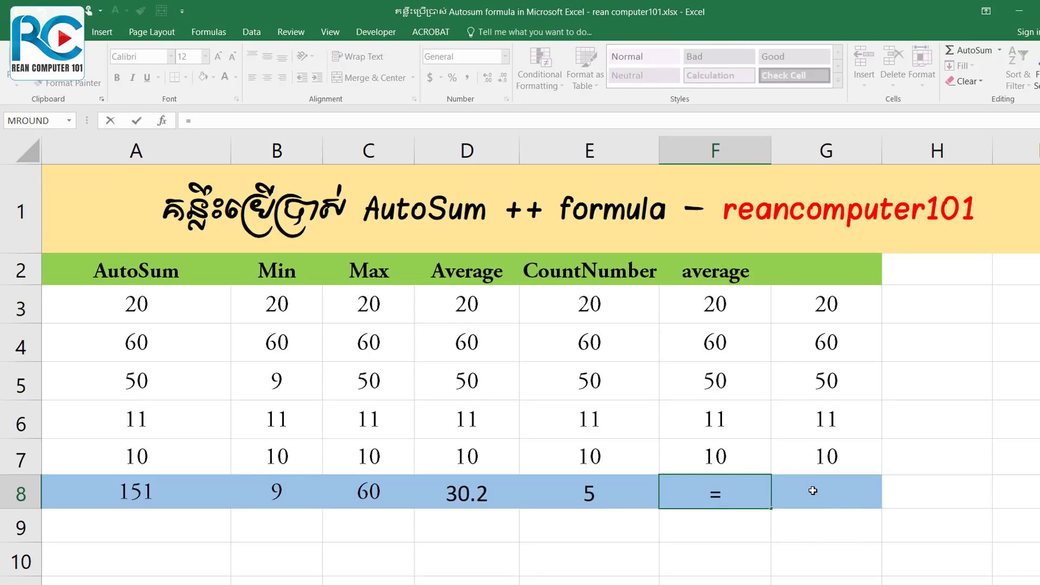
text(sum)
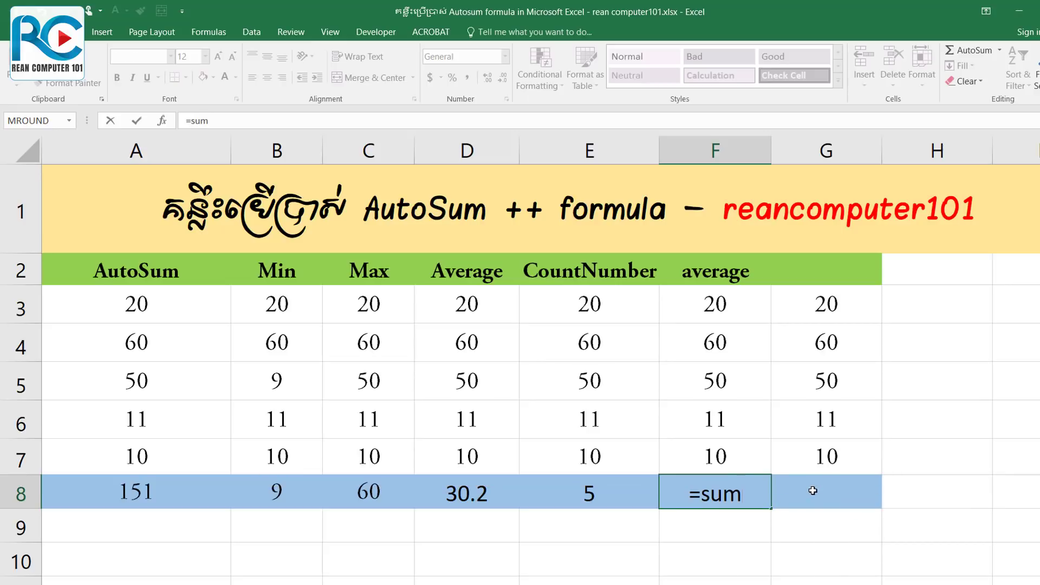
text(()
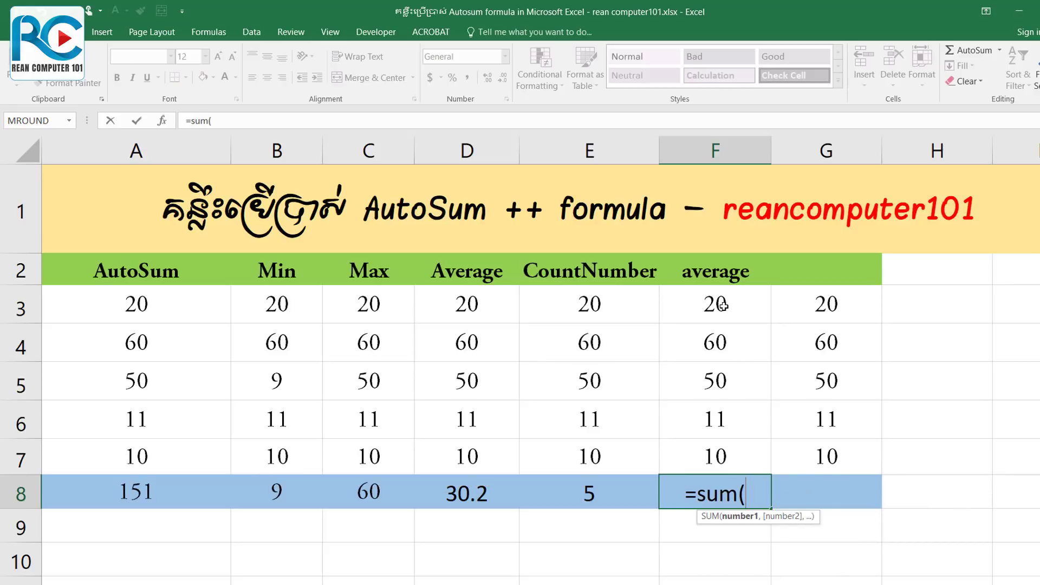
drag(724, 307, 717, 462)
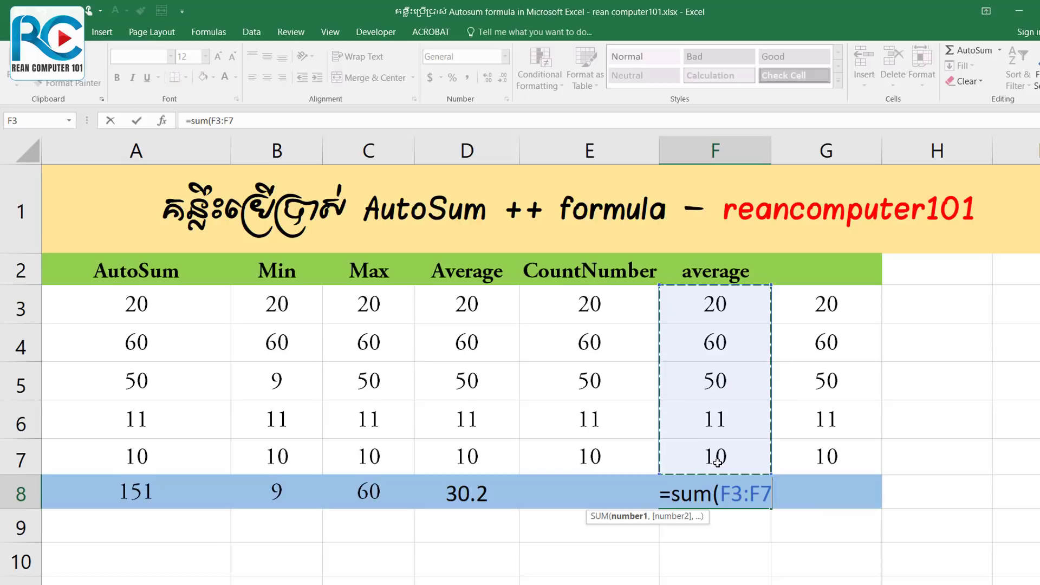
text())
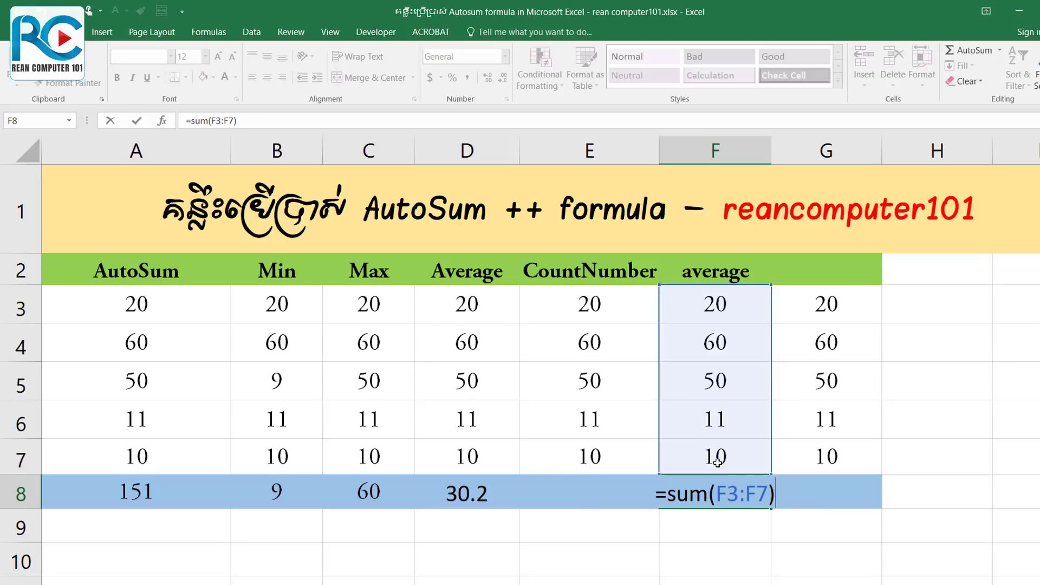
text(/)
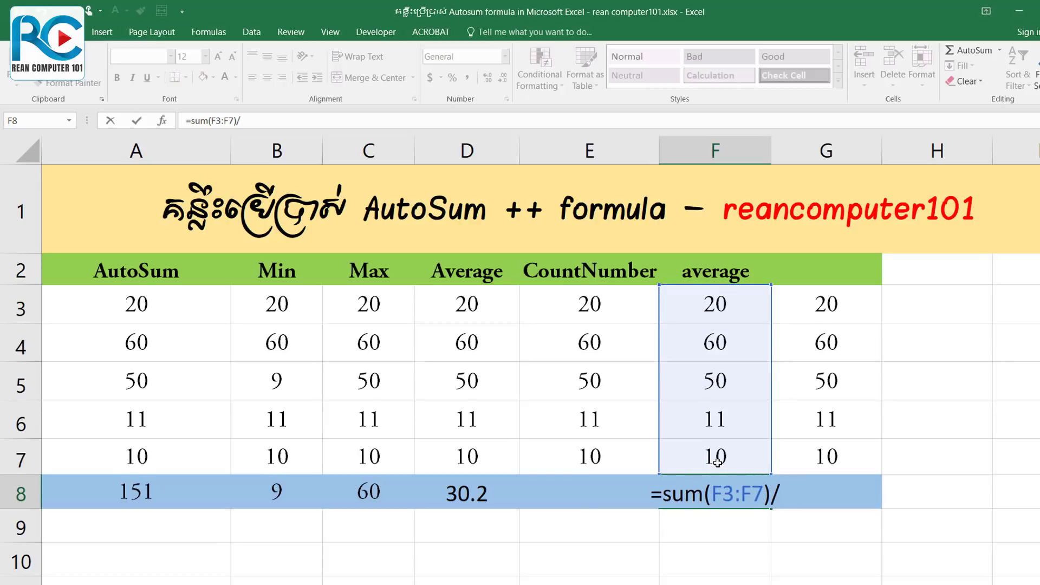
text(count)
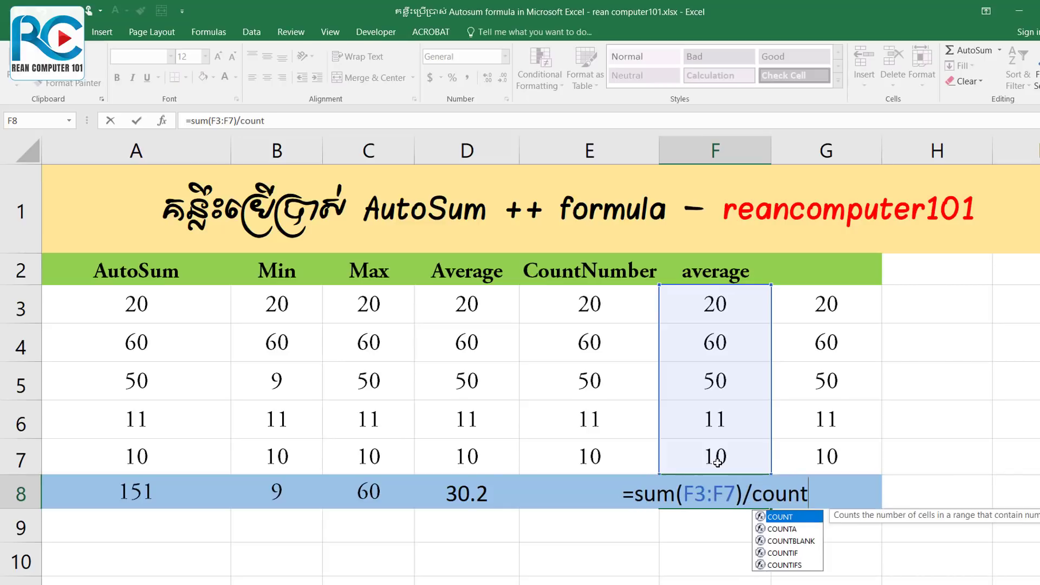
text(()
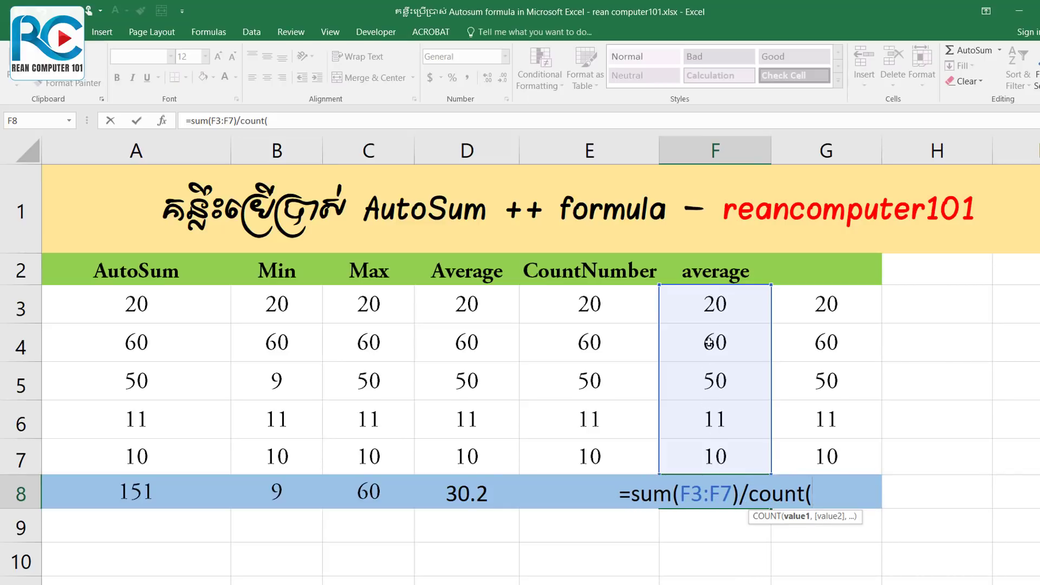
drag(712, 305, 710, 454)
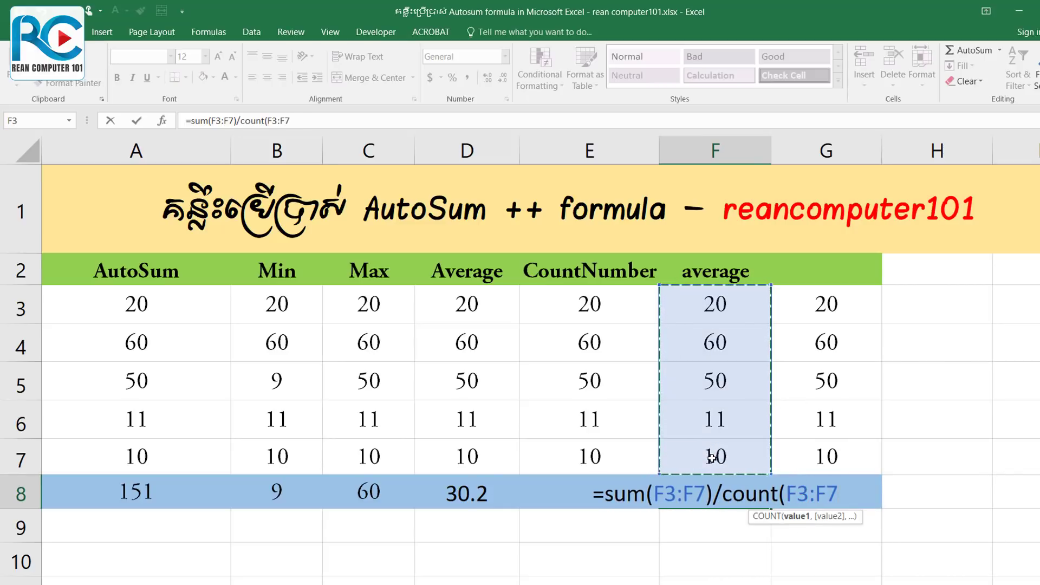
text())
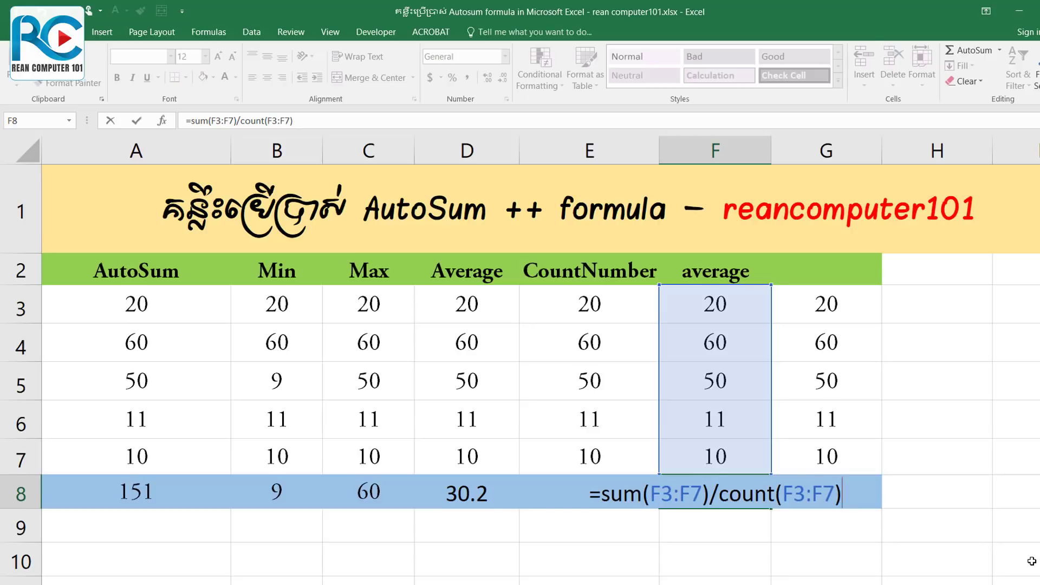
key(Return)
click(750, 492)
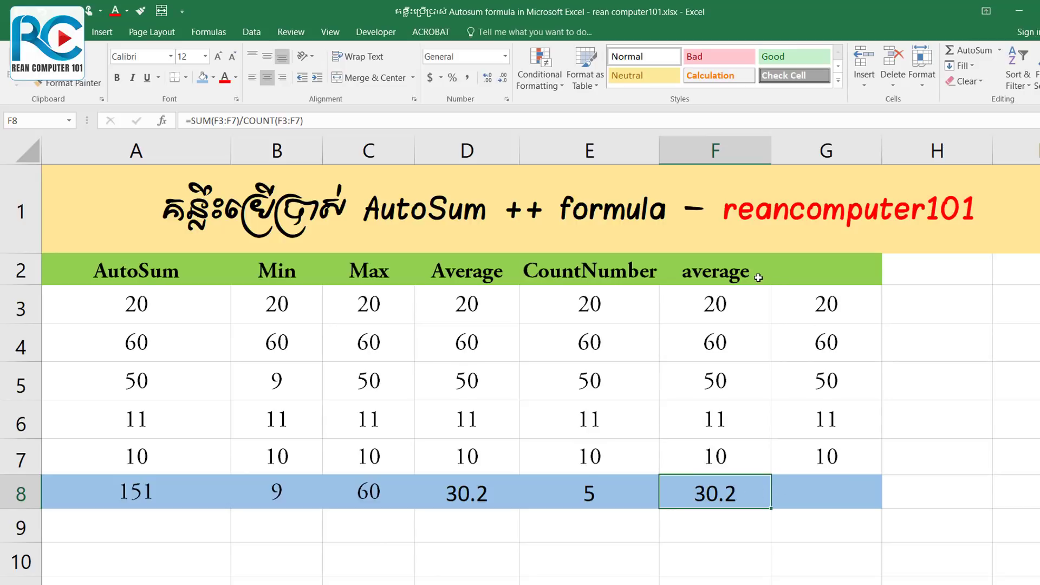
click(836, 495)
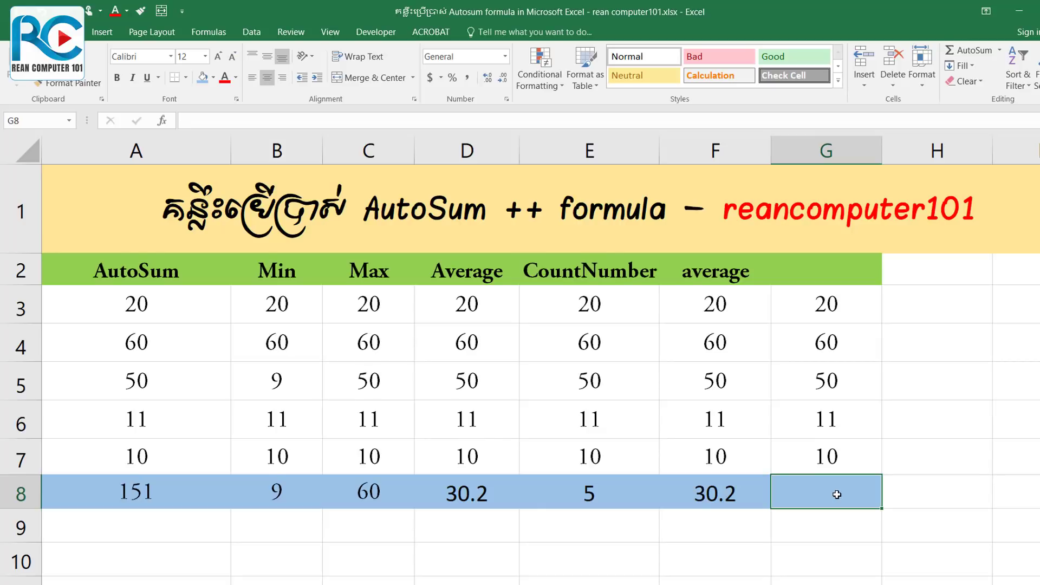
Step: Enter =A8/E8 in G8, dividing the total by the count to show 30.2
click(479, 501)
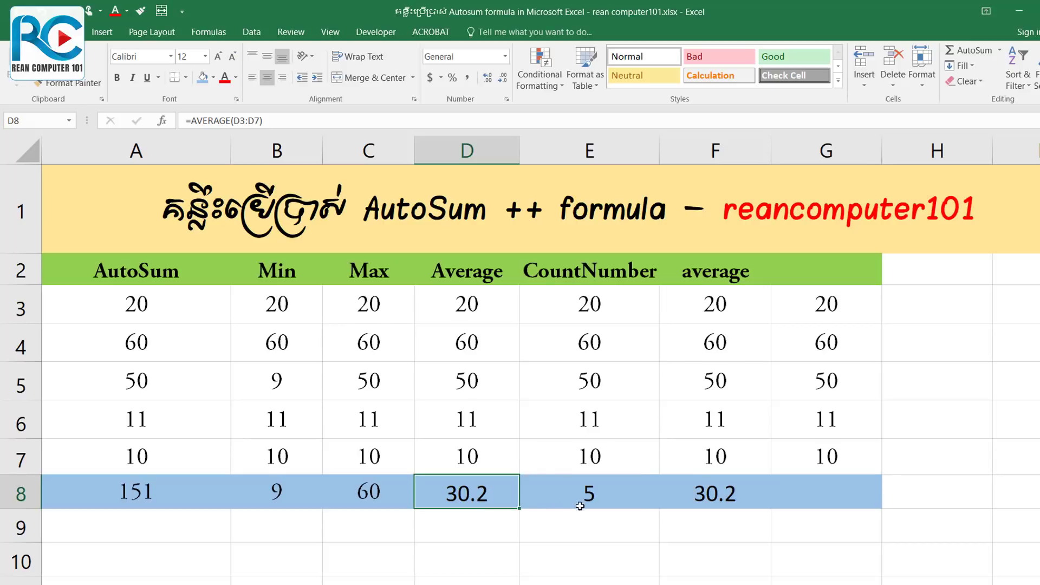
click(600, 496)
click(846, 491)
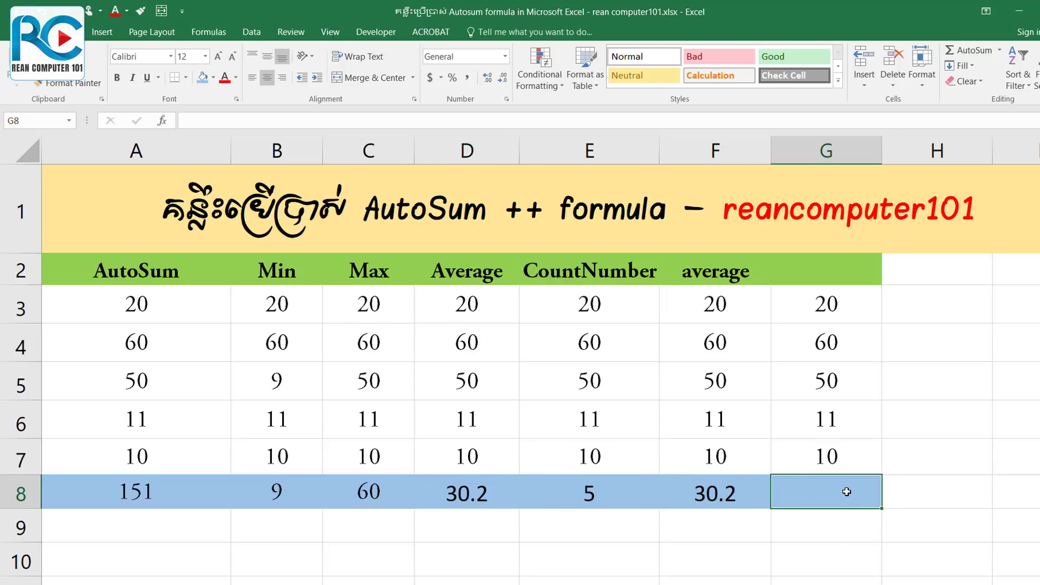
text(=)
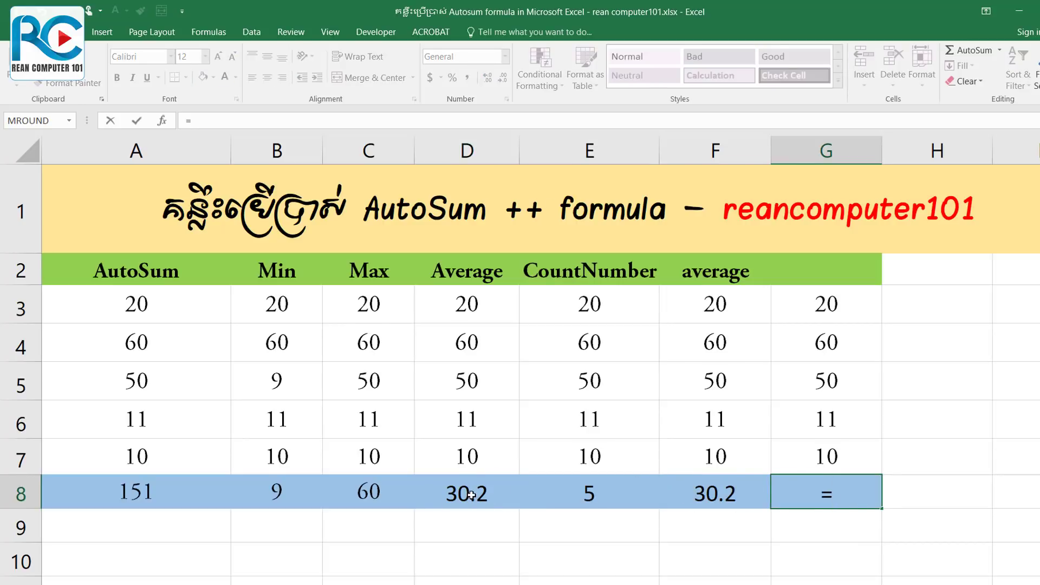
click(471, 494)
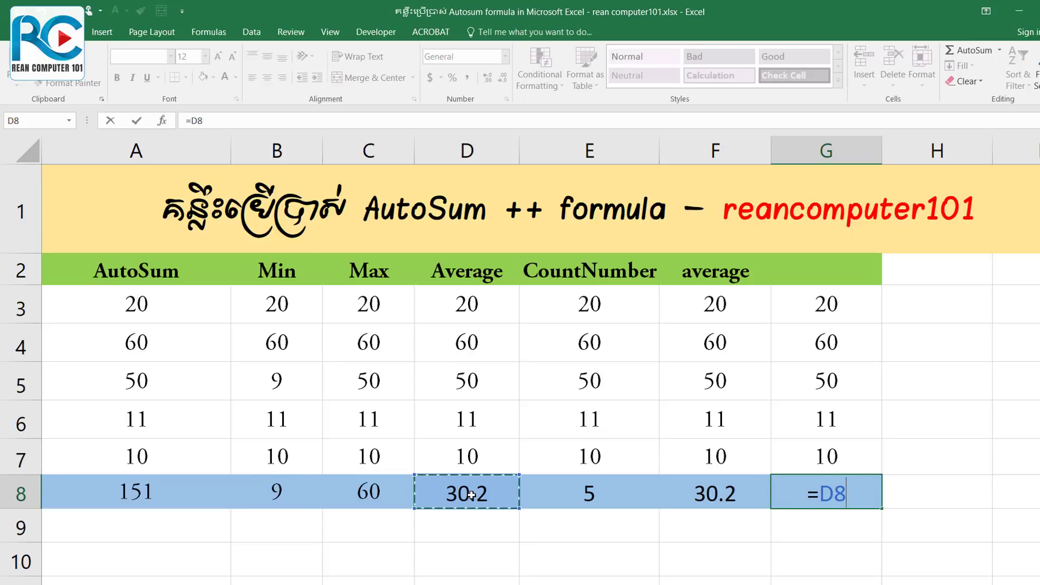
click(164, 487)
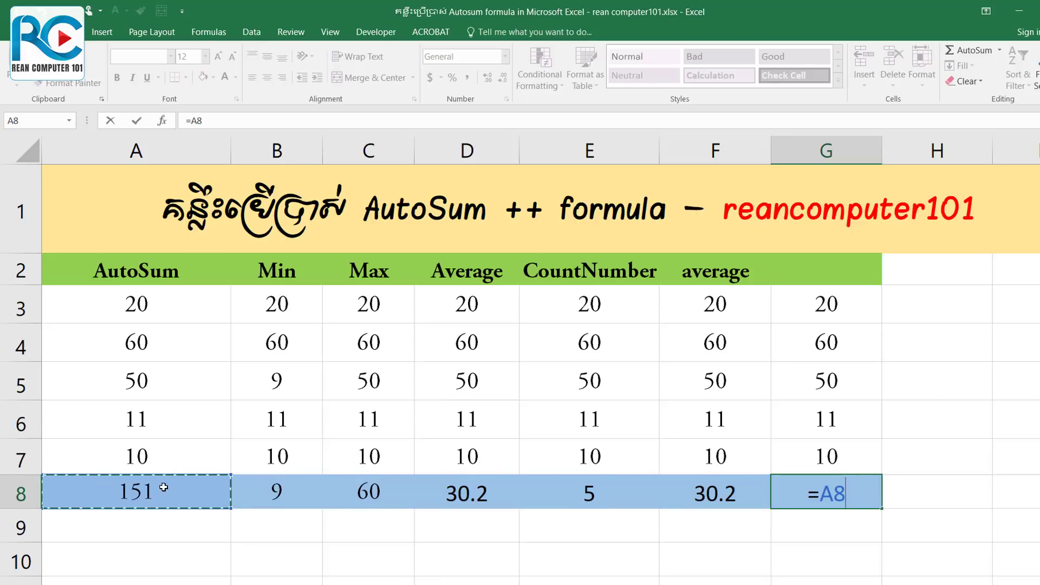
text(/)
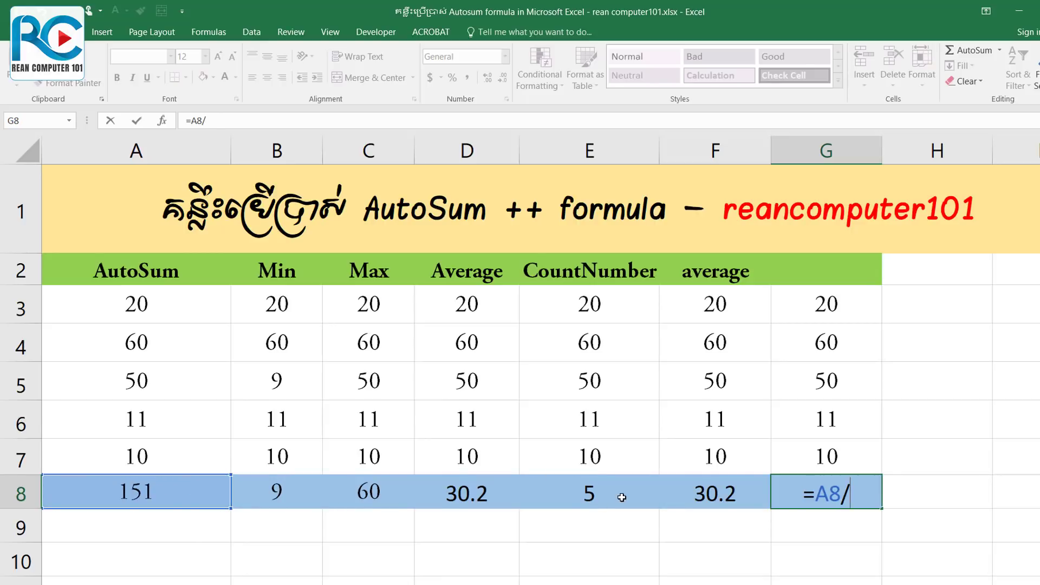
click(622, 497)
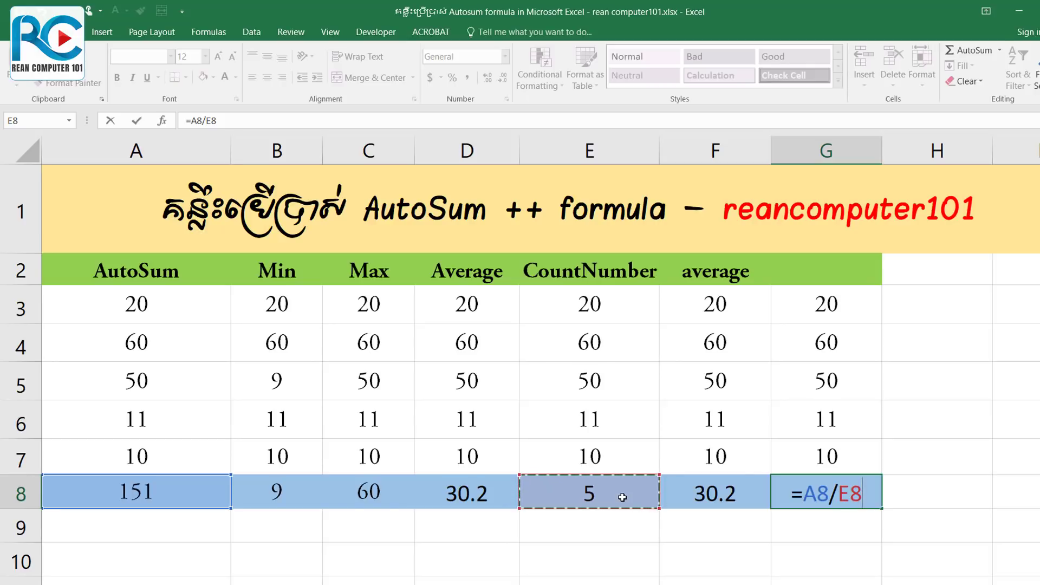
key(Return)
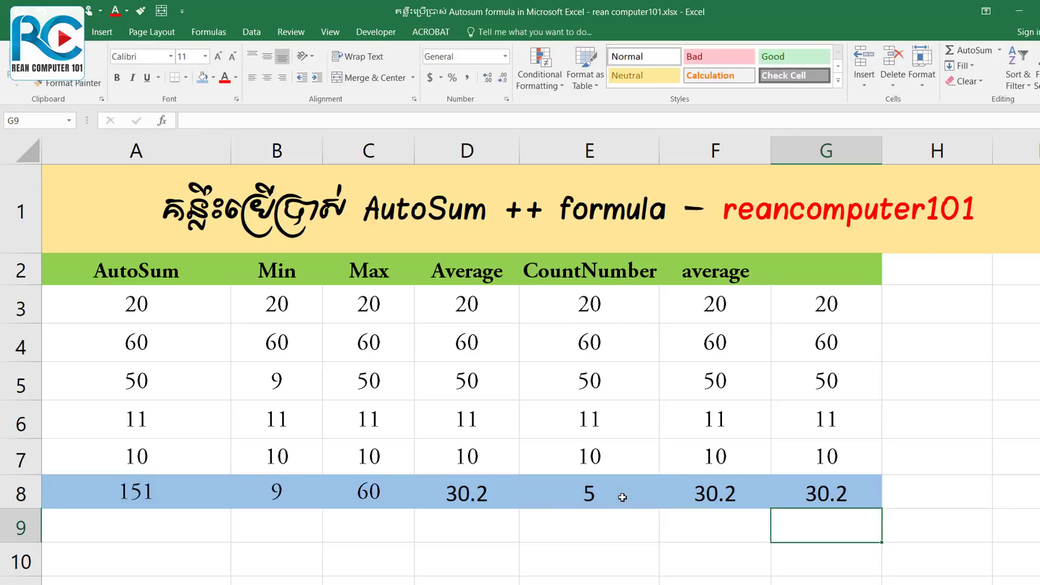
click(822, 492)
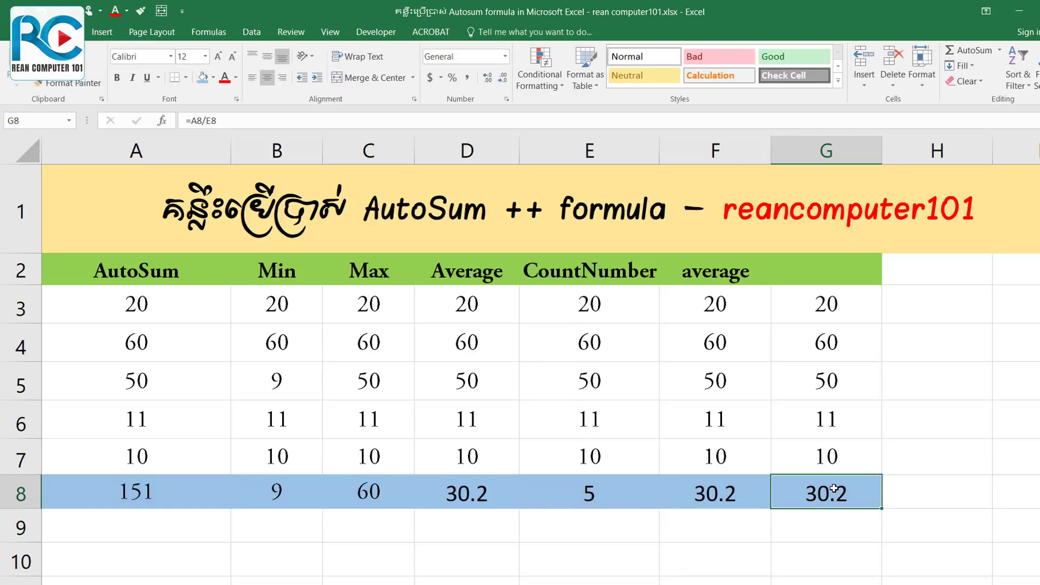
click(833, 522)
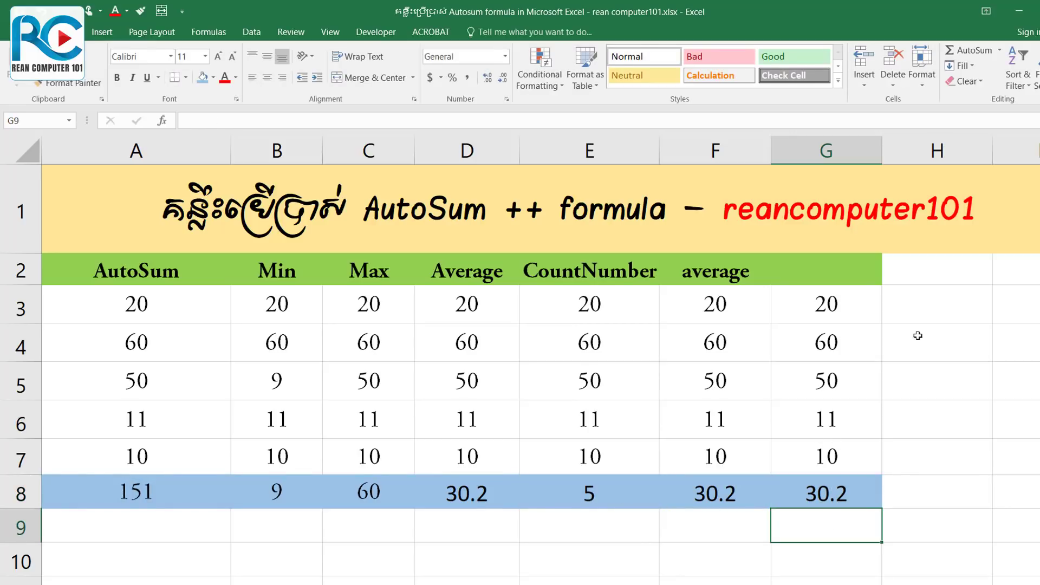
click(1001, 52)
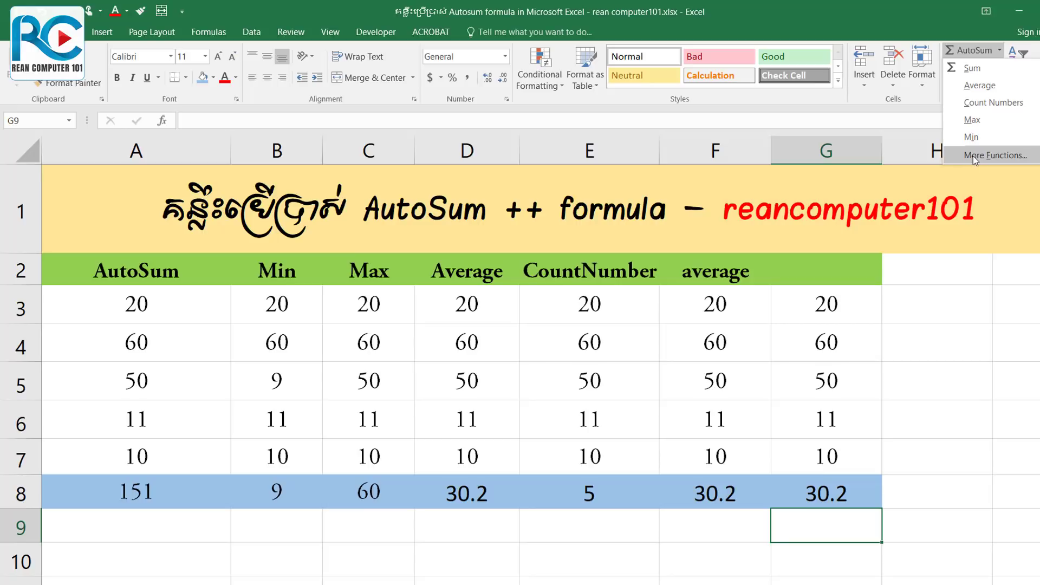
Step: Open Insert Function and review DATE, SEARCH, VLOOKUP, RANK, COUNT, SUM and IF descriptions
click(992, 155)
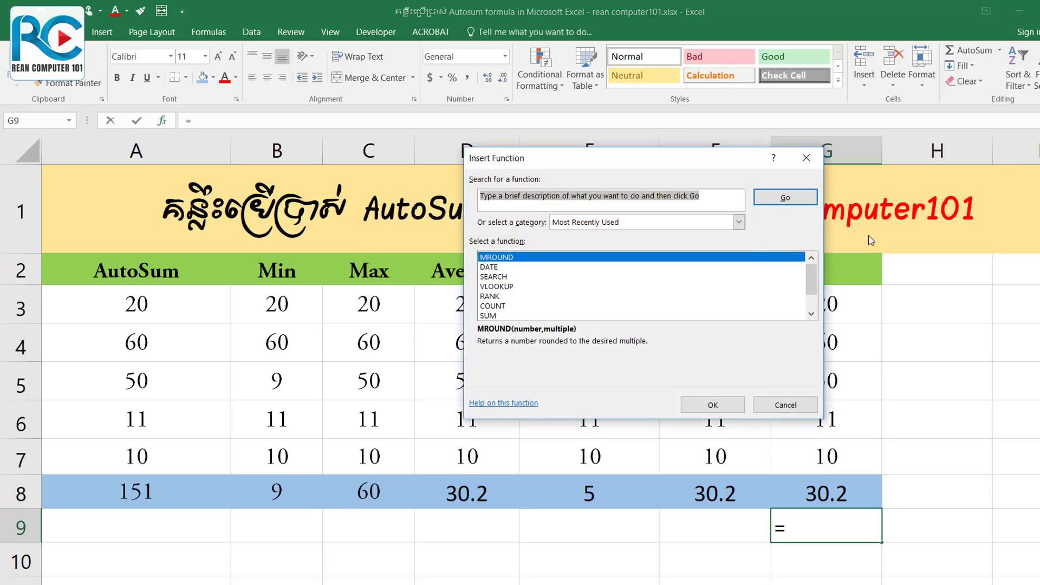
click(485, 268)
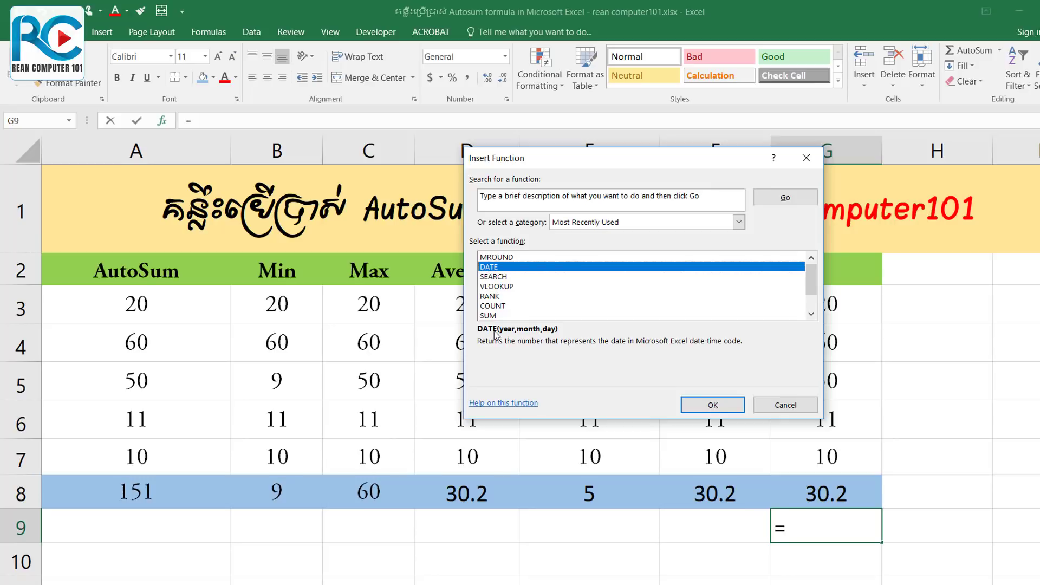
click(497, 277)
click(501, 287)
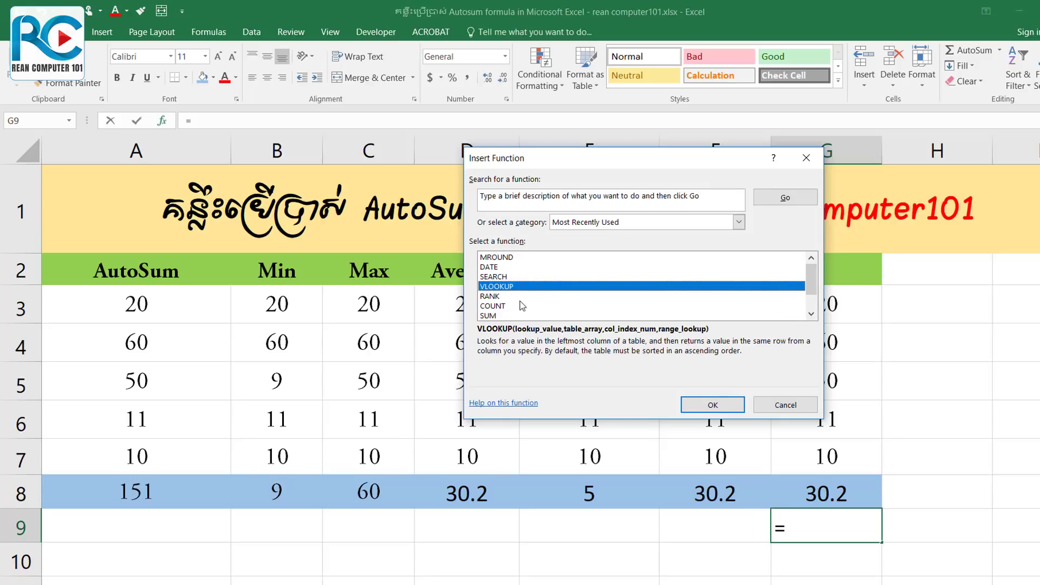
click(517, 296)
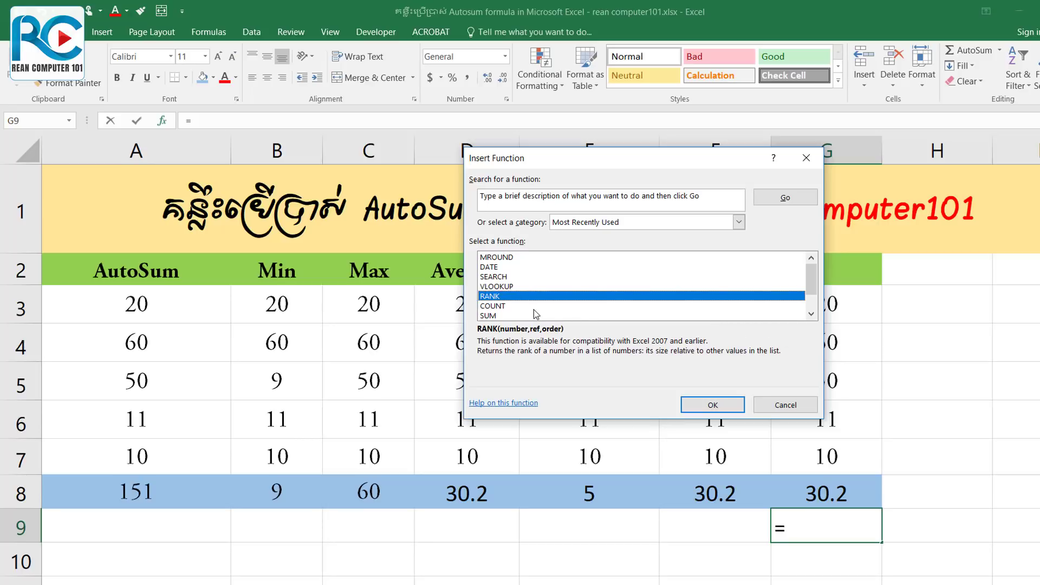
click(534, 306)
click(542, 316)
scroll(552, 304, down, 1)
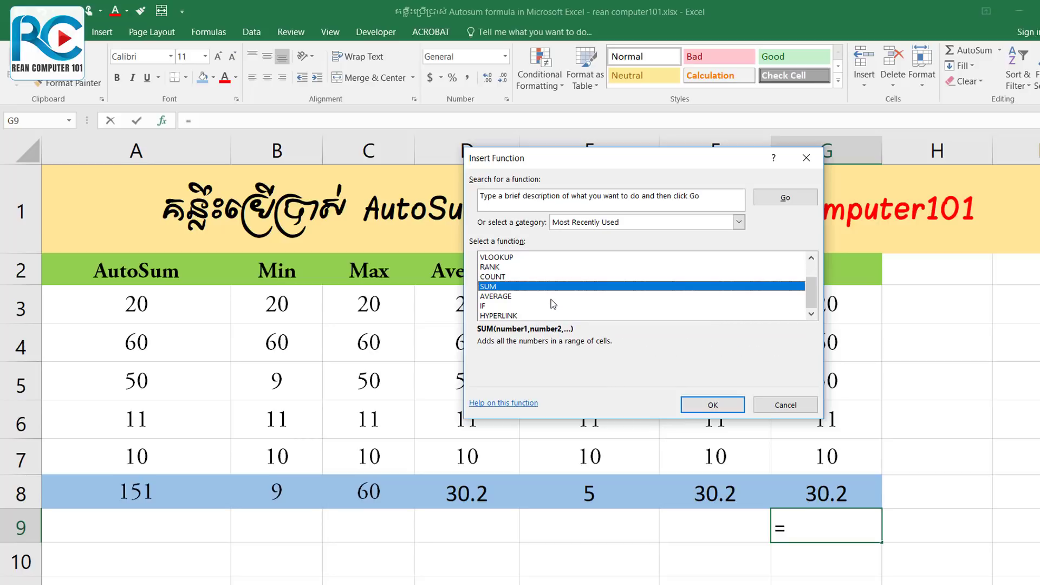
click(551, 306)
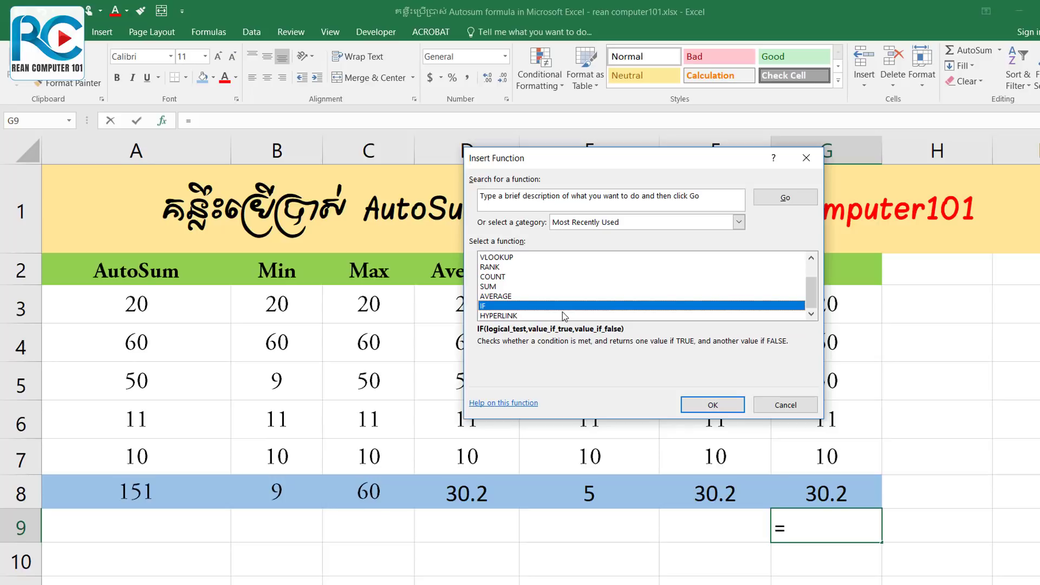
click(561, 258)
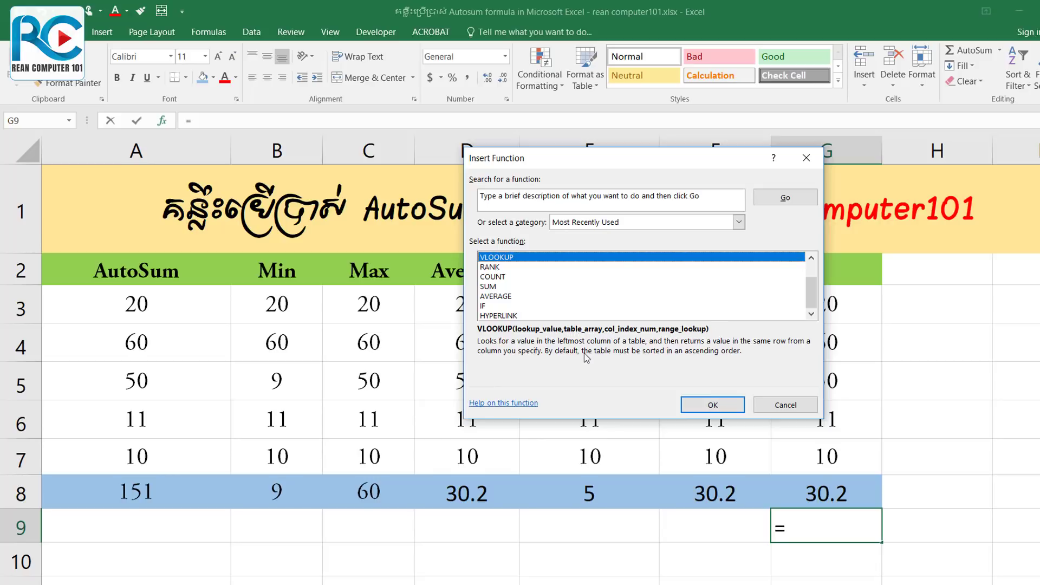
click(785, 197)
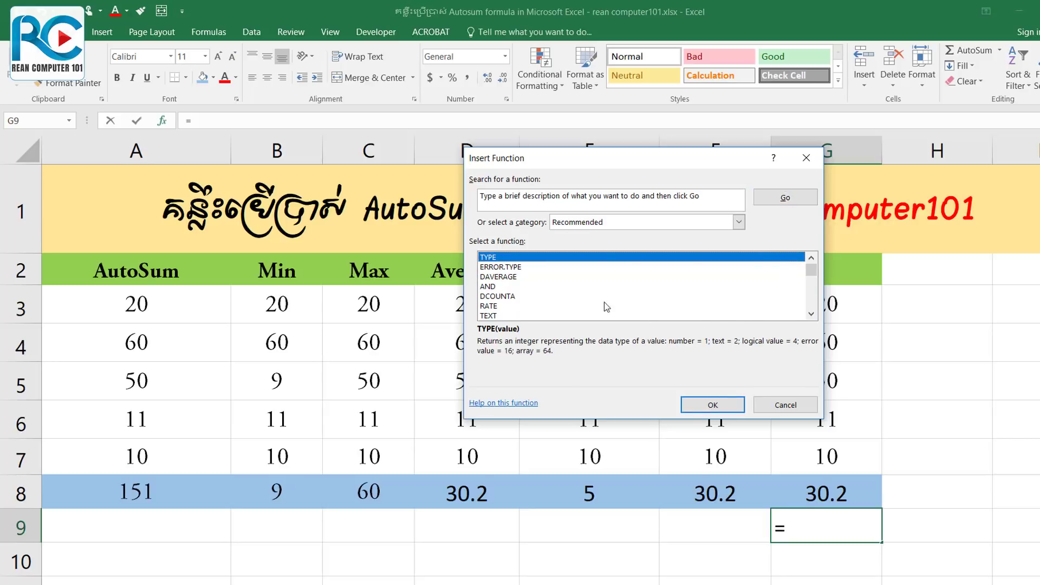
scroll(672, 309, down, 3)
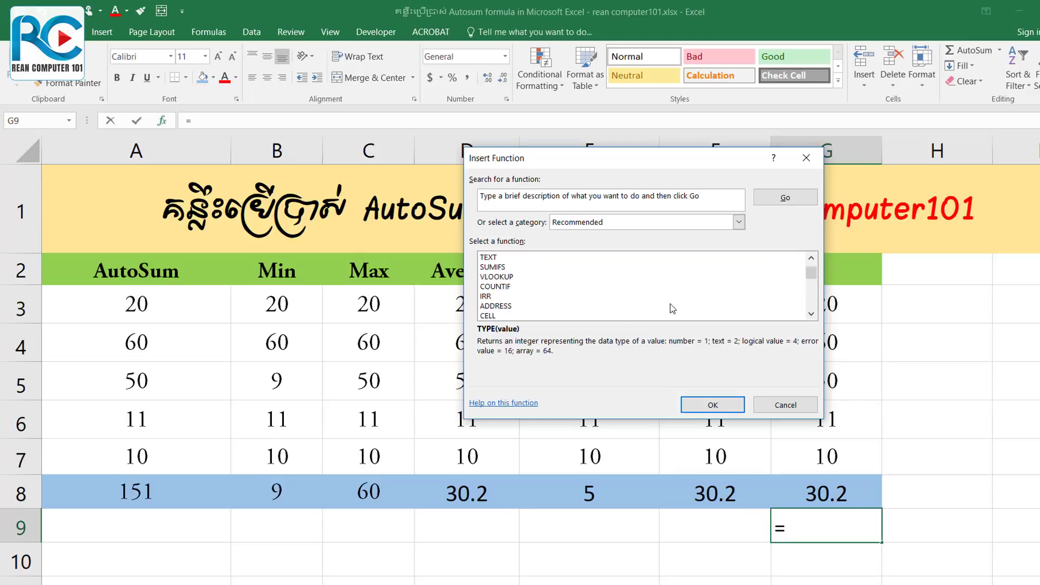
scroll(670, 304, up, 3)
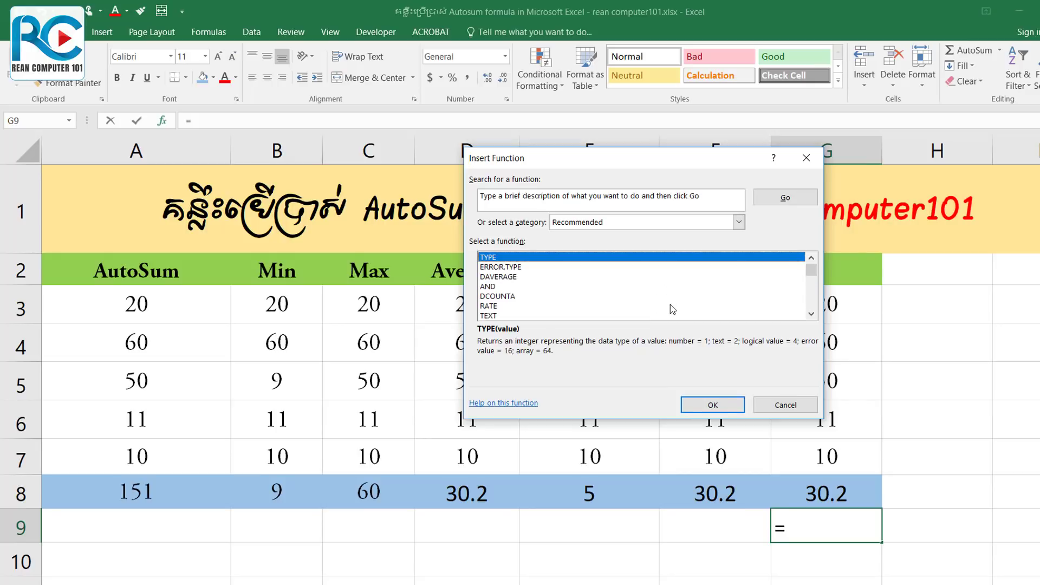
click(521, 297)
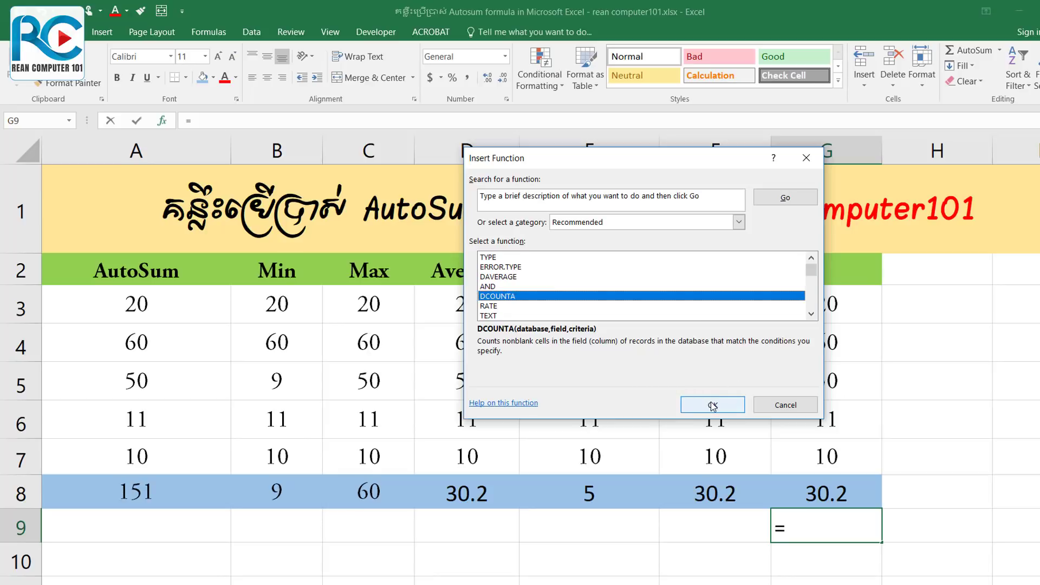
click(515, 267)
scroll(547, 298, down, 3)
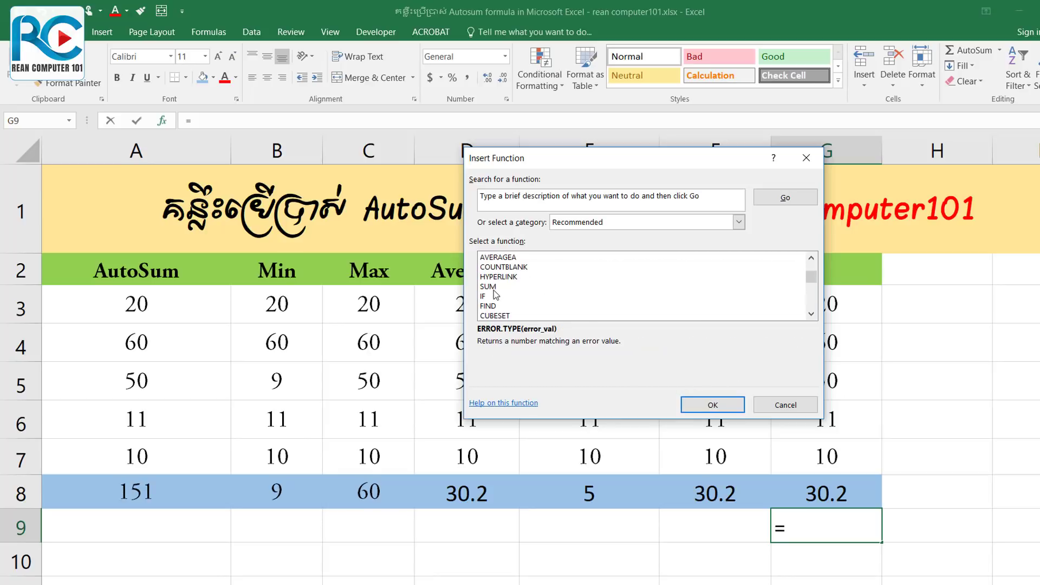
click(518, 268)
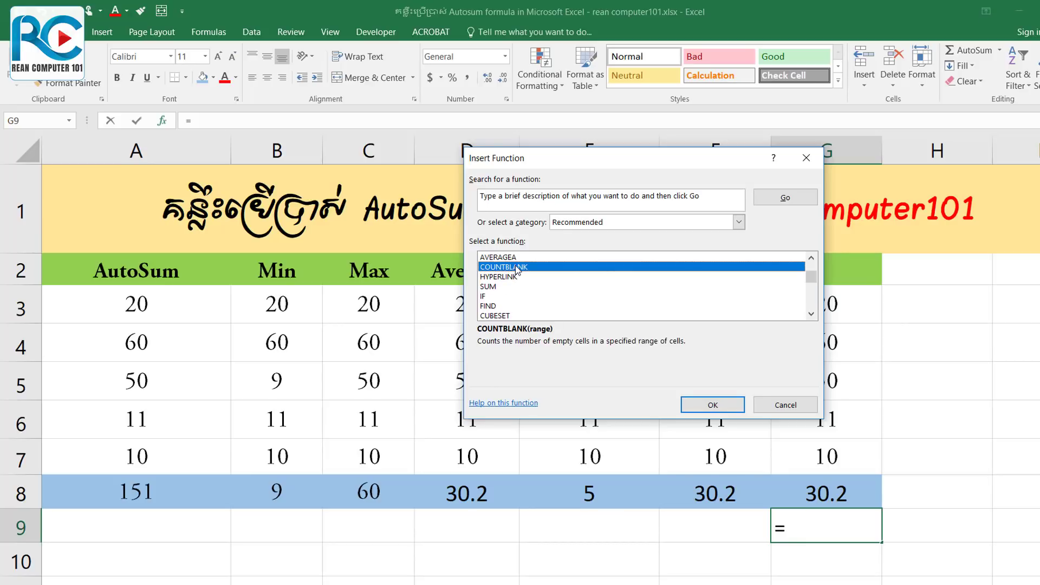
click(714, 407)
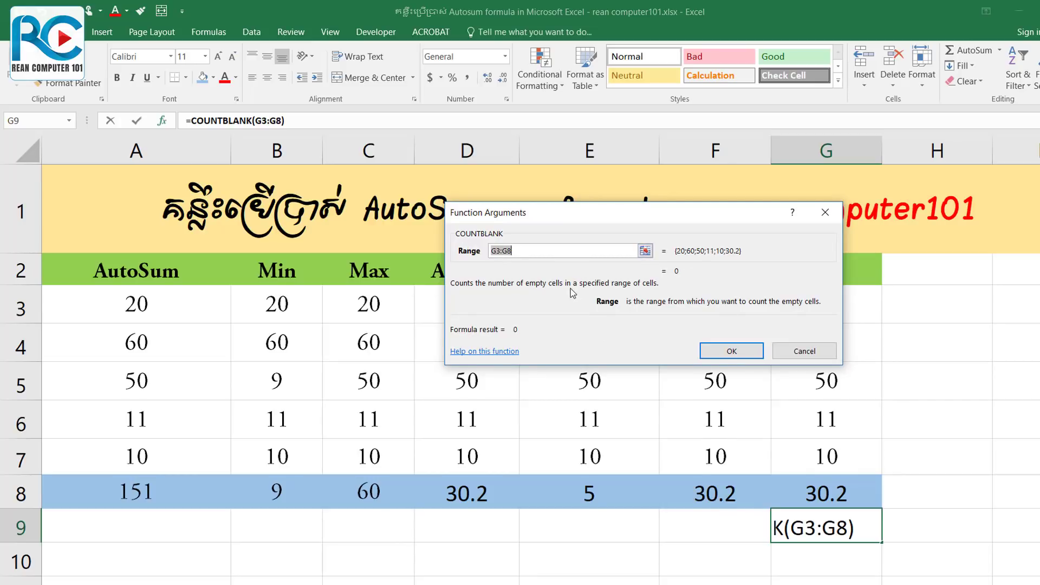
click(815, 351)
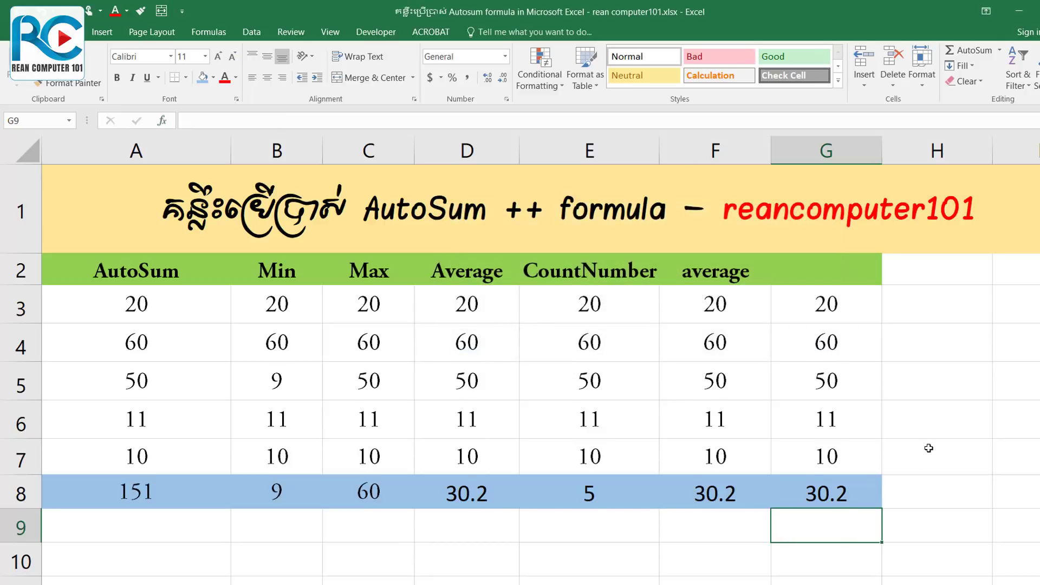
Step: Pick the COUNT function for H6 through More Functions
click(924, 417)
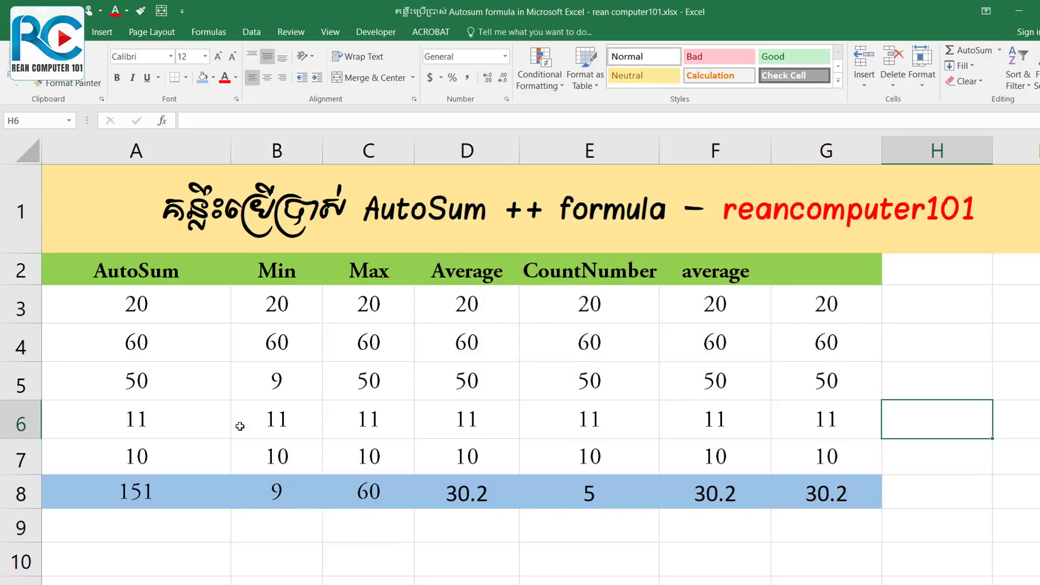
click(999, 50)
click(995, 155)
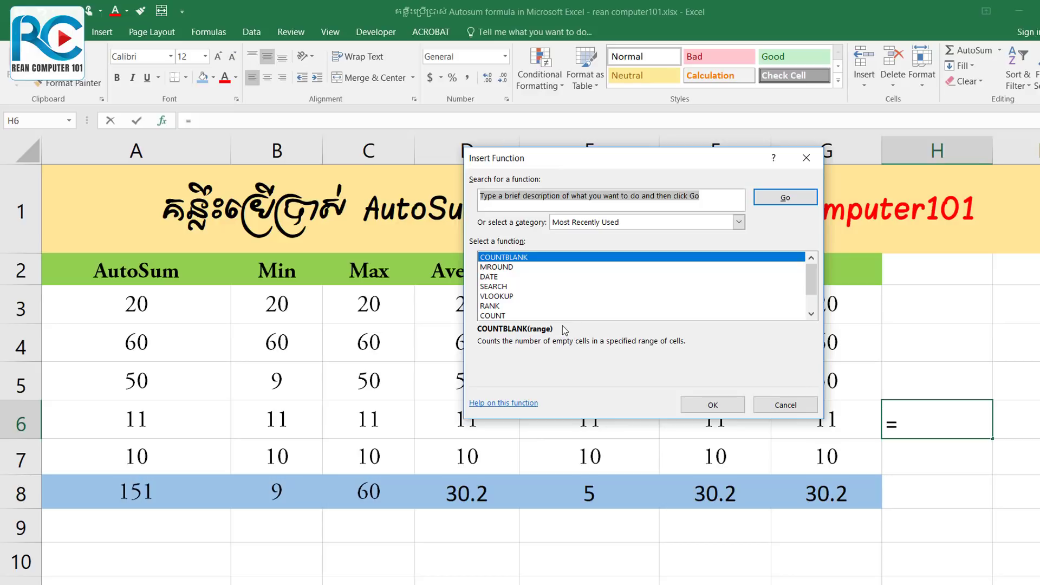
scroll(534, 312, down, 1)
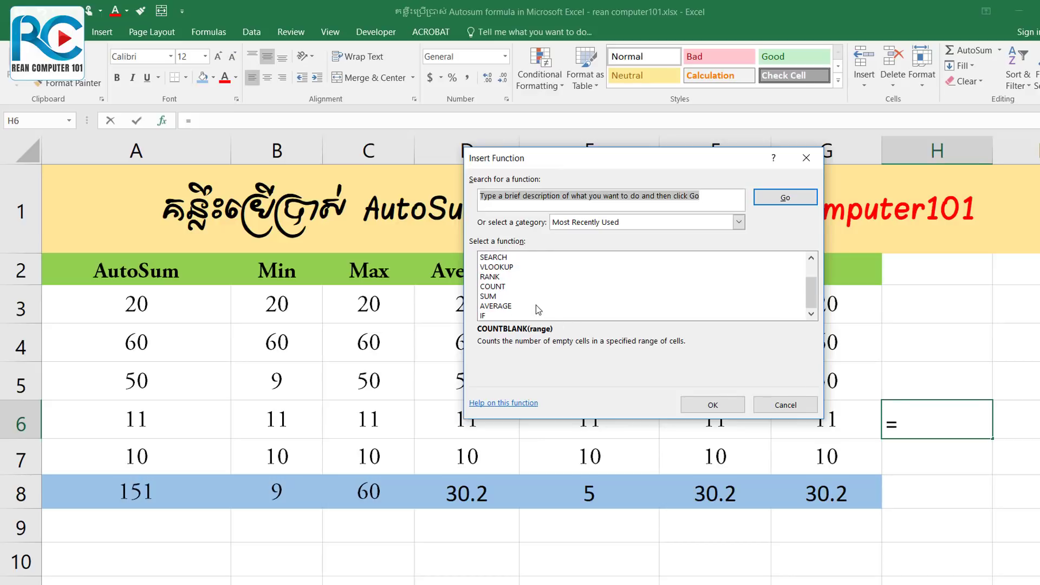
click(493, 278)
click(496, 287)
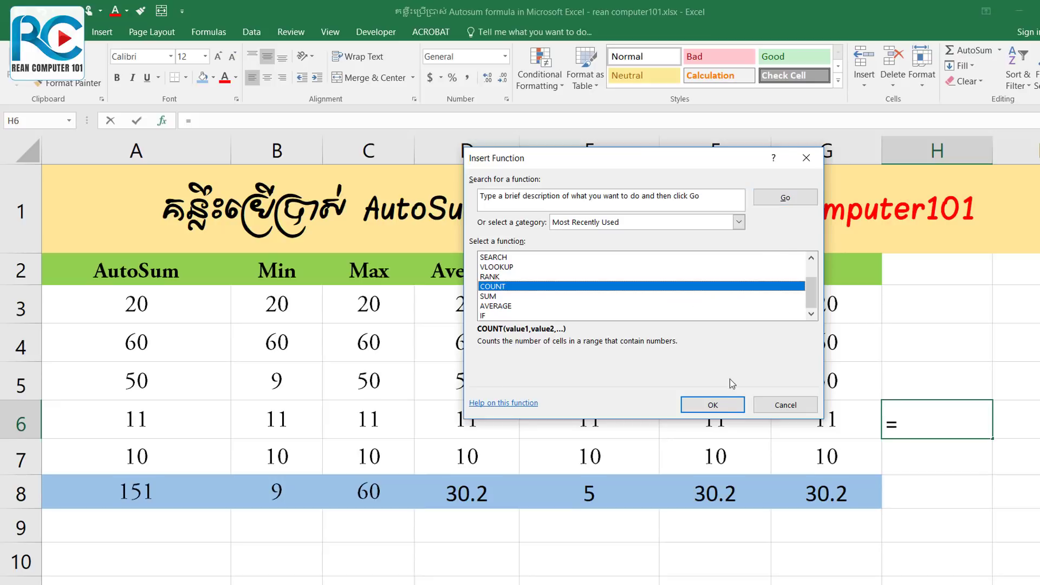
click(713, 406)
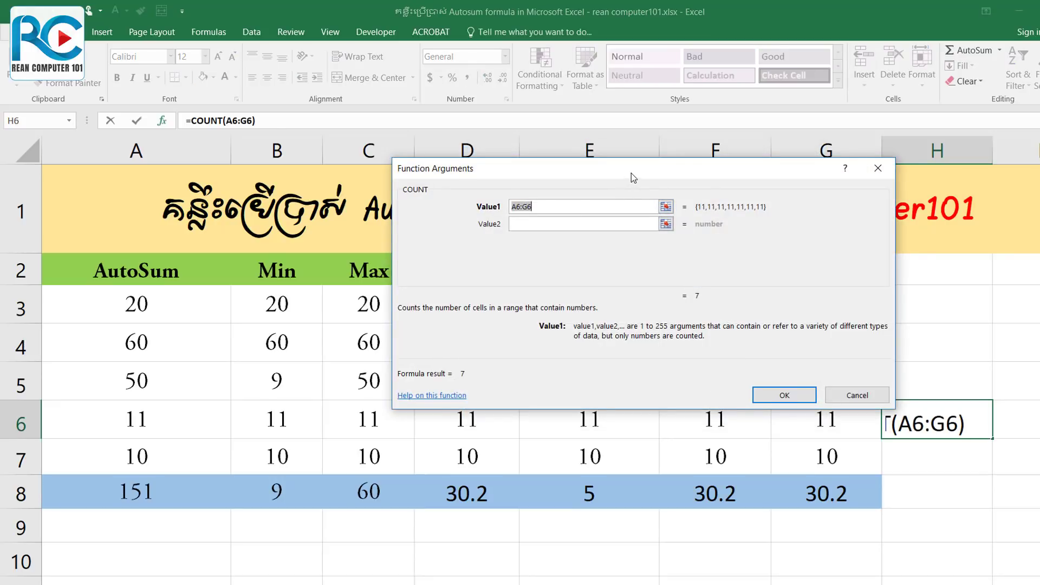
Step: Set COUNT's Value1 to A6:G6 and confirm, so H6 shows 7
drag(633, 178, 572, 67)
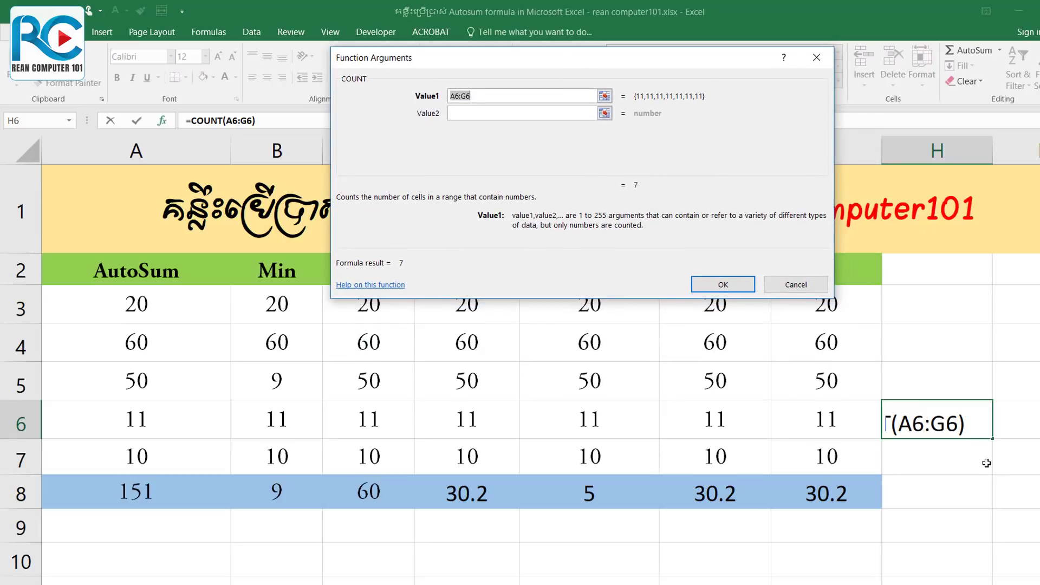
click(604, 96)
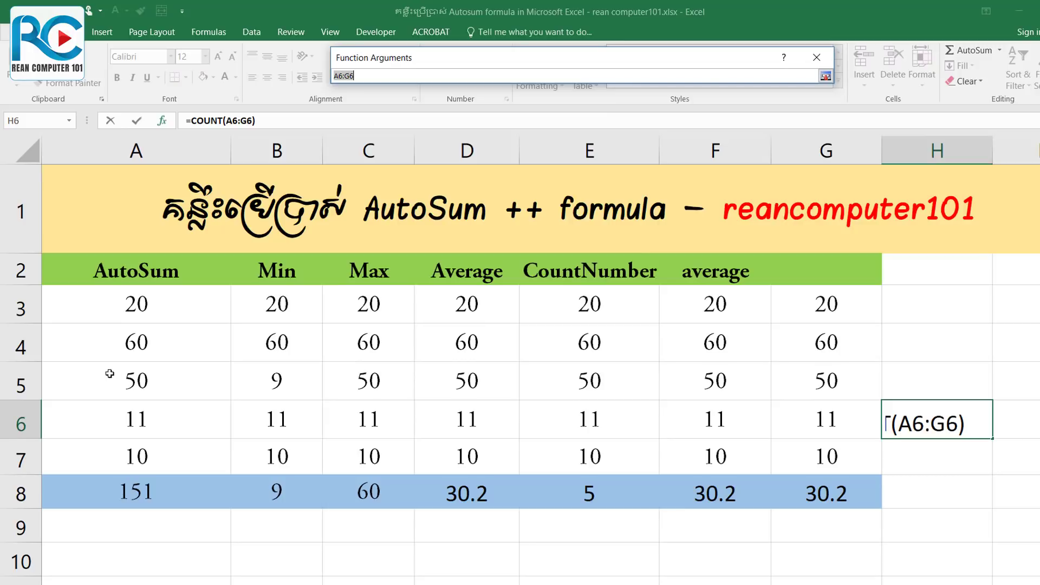
drag(106, 433, 806, 420)
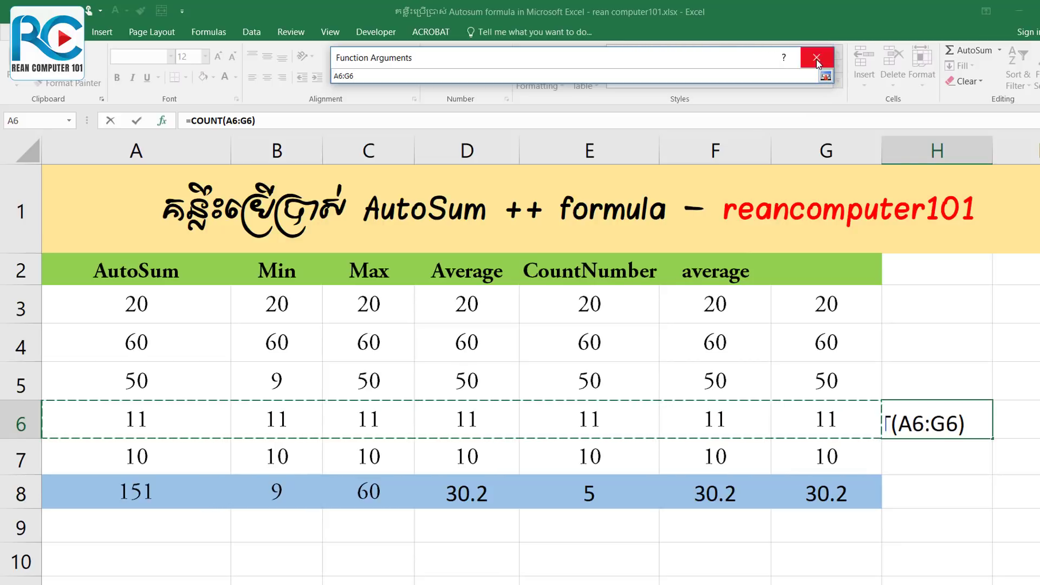
click(825, 76)
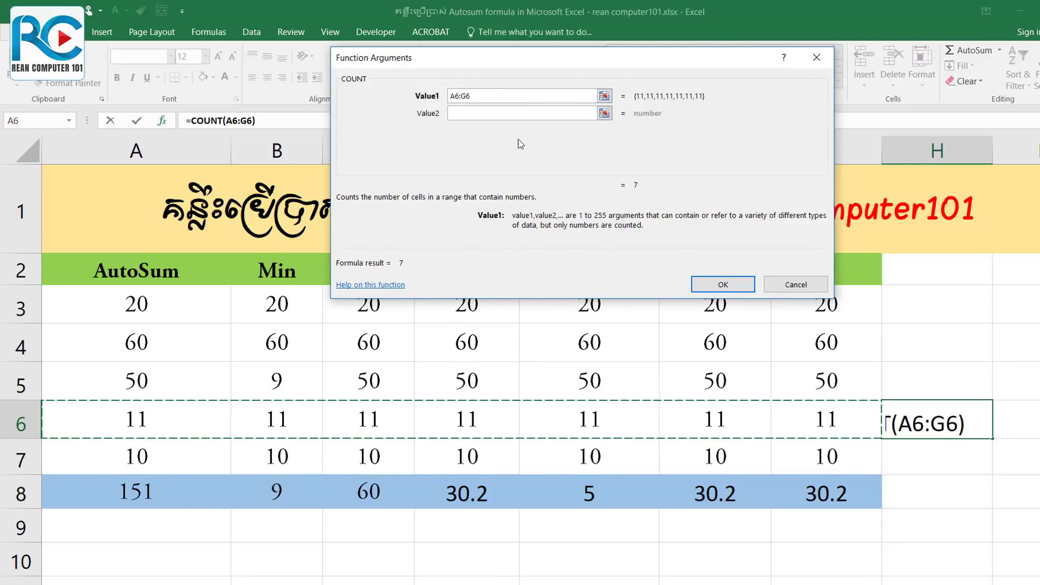
click(723, 287)
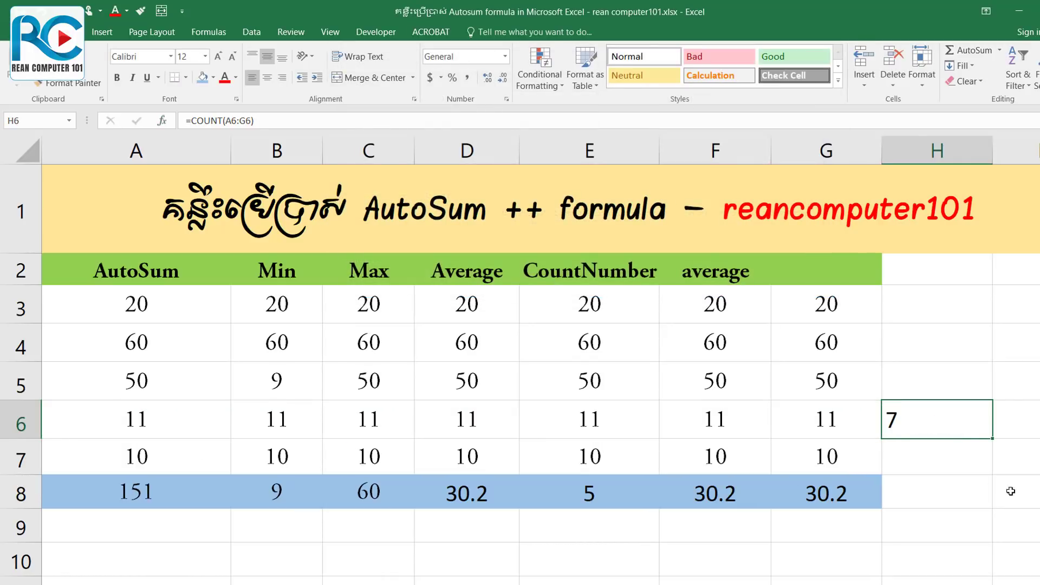
click(837, 424)
click(704, 427)
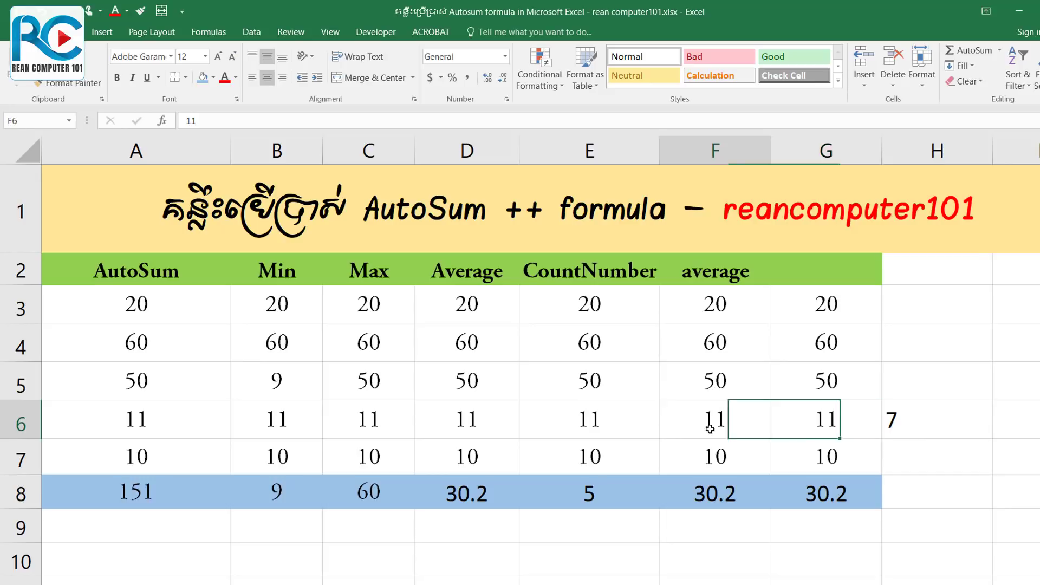
click(595, 430)
click(478, 423)
click(368, 428)
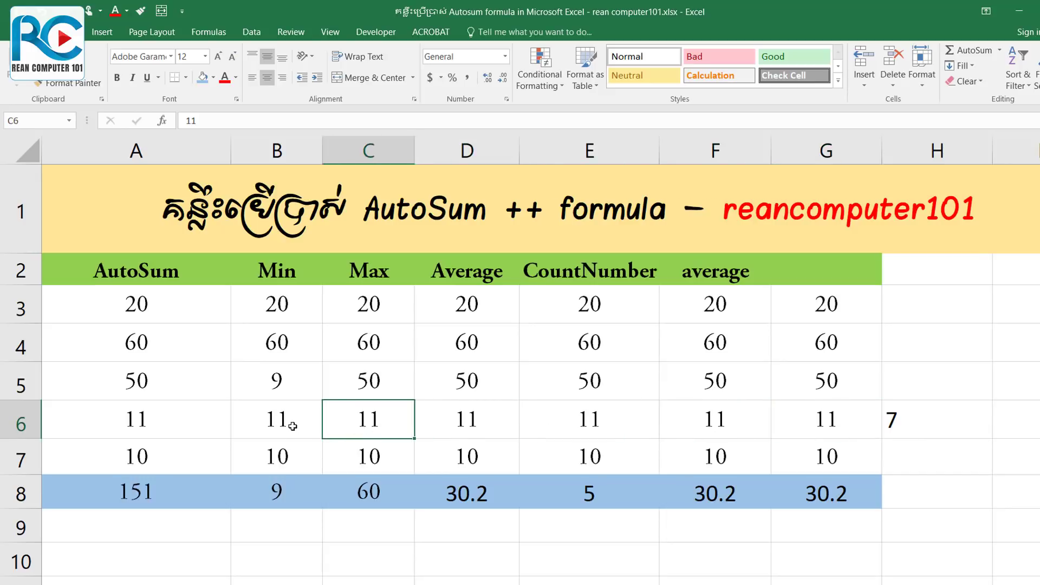
click(292, 426)
click(179, 430)
click(910, 424)
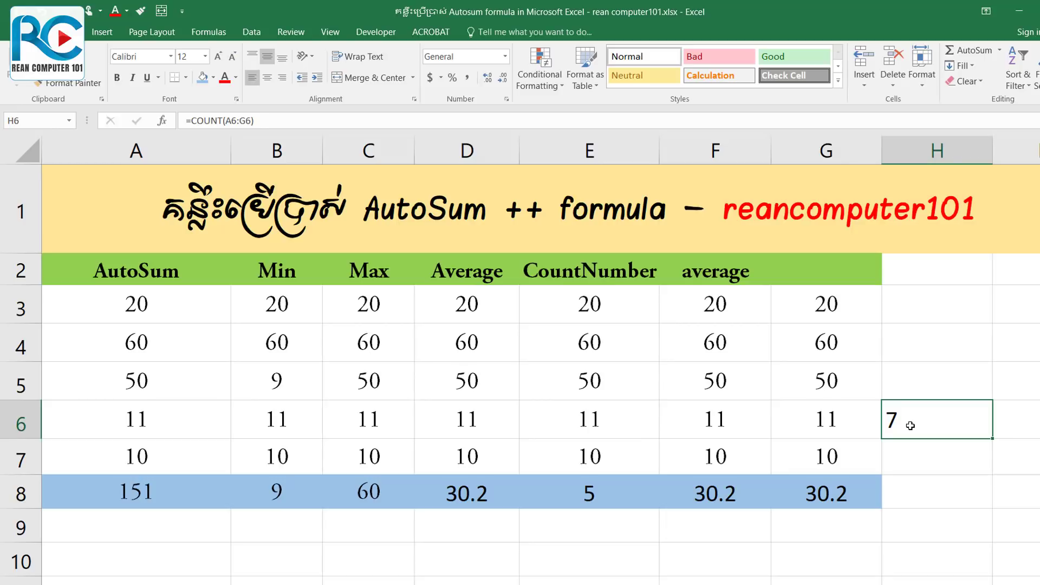
click(999, 50)
click(998, 156)
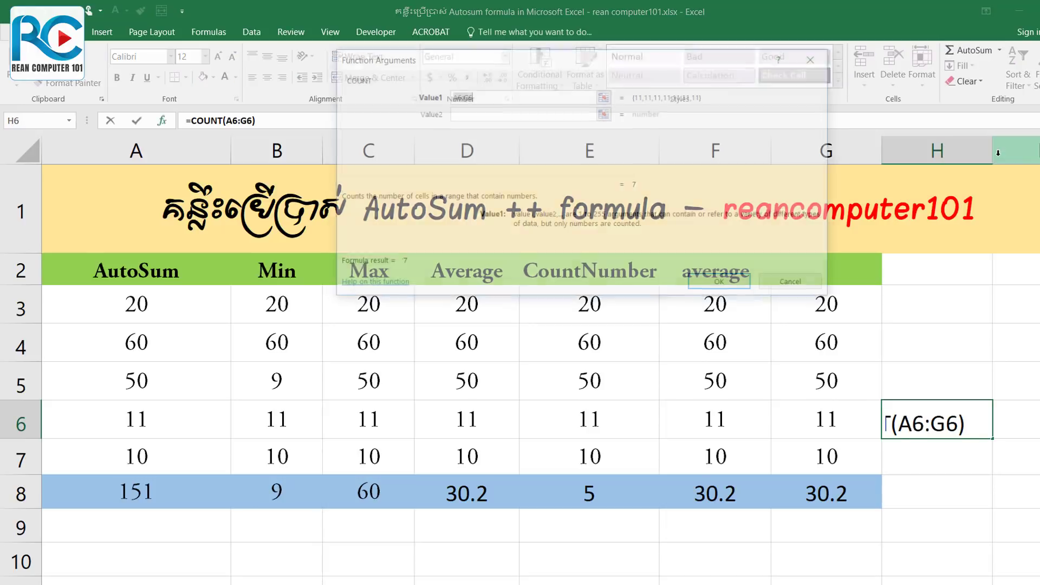
click(796, 283)
click(928, 366)
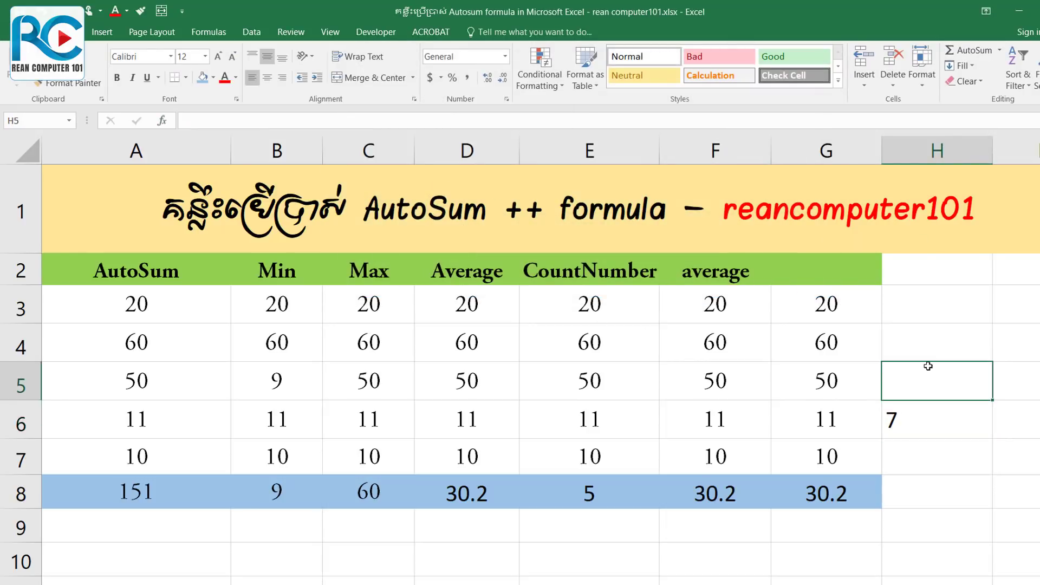
click(999, 49)
click(989, 156)
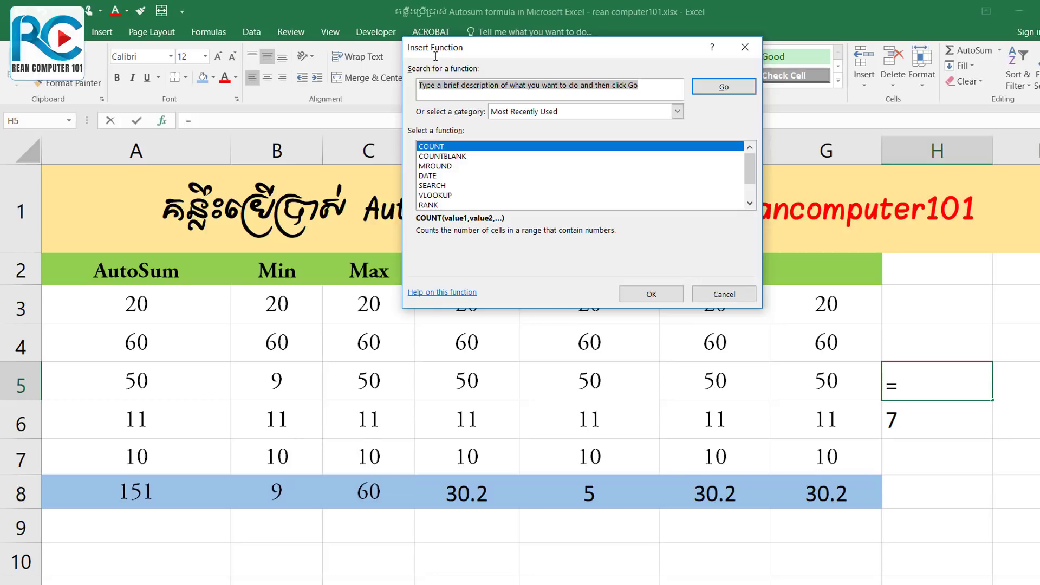
text(search)
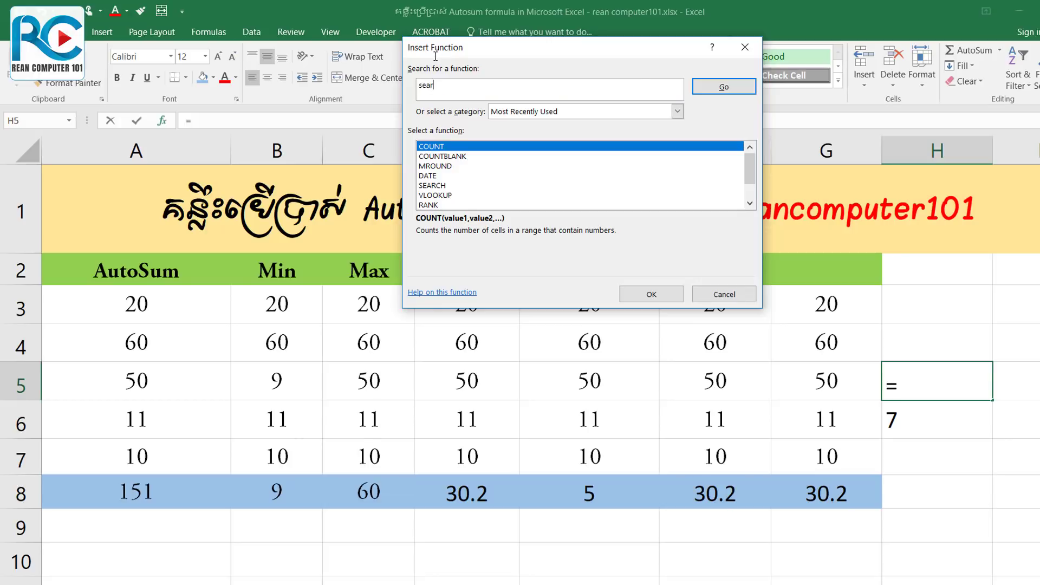
click(728, 86)
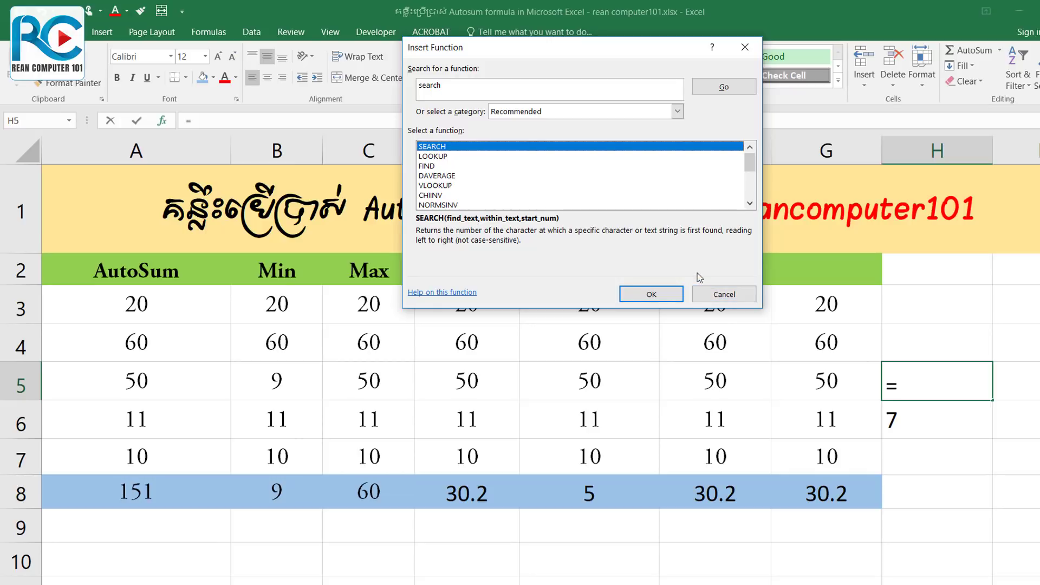
click(724, 295)
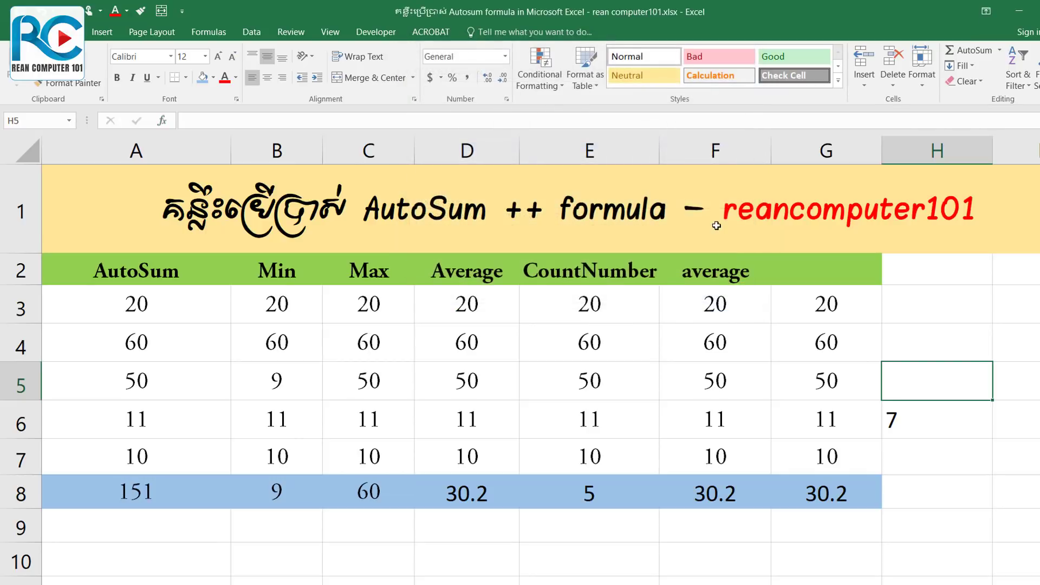
Step: On the Formulas tab, browse the Recently Used, Financial, Logical and Text function lists
click(208, 33)
click(57, 90)
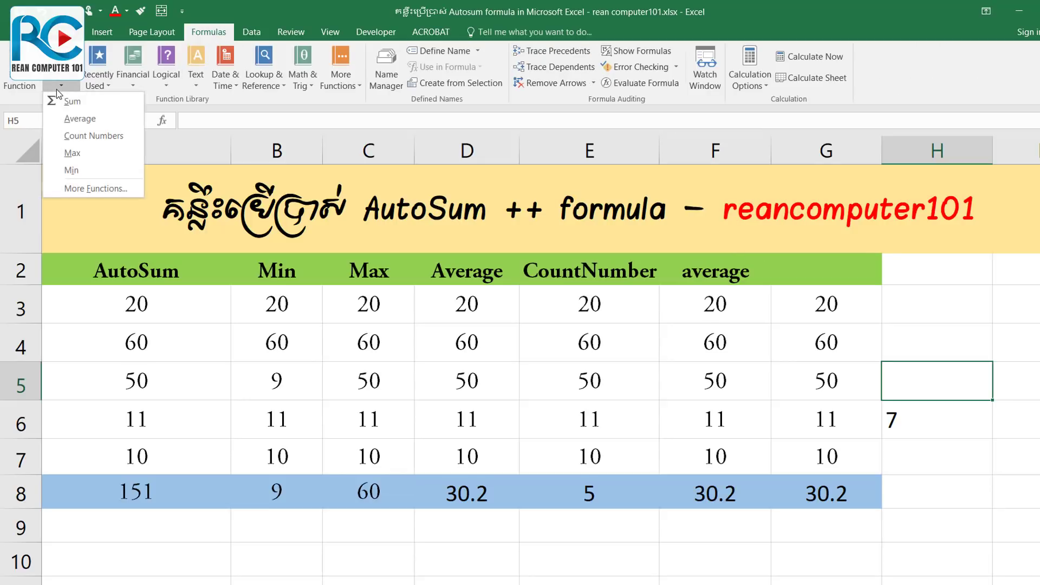
click(109, 88)
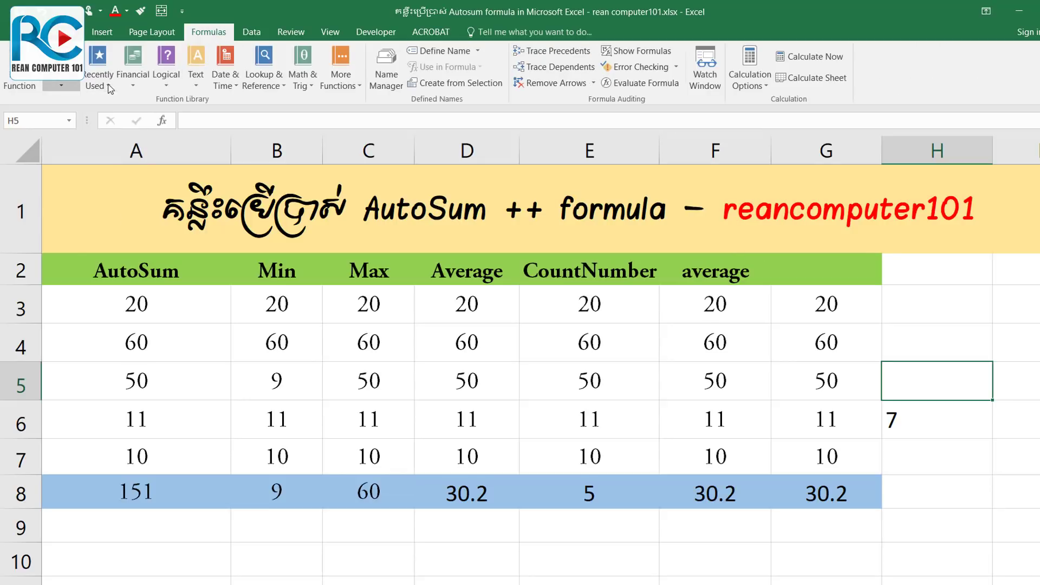
click(110, 89)
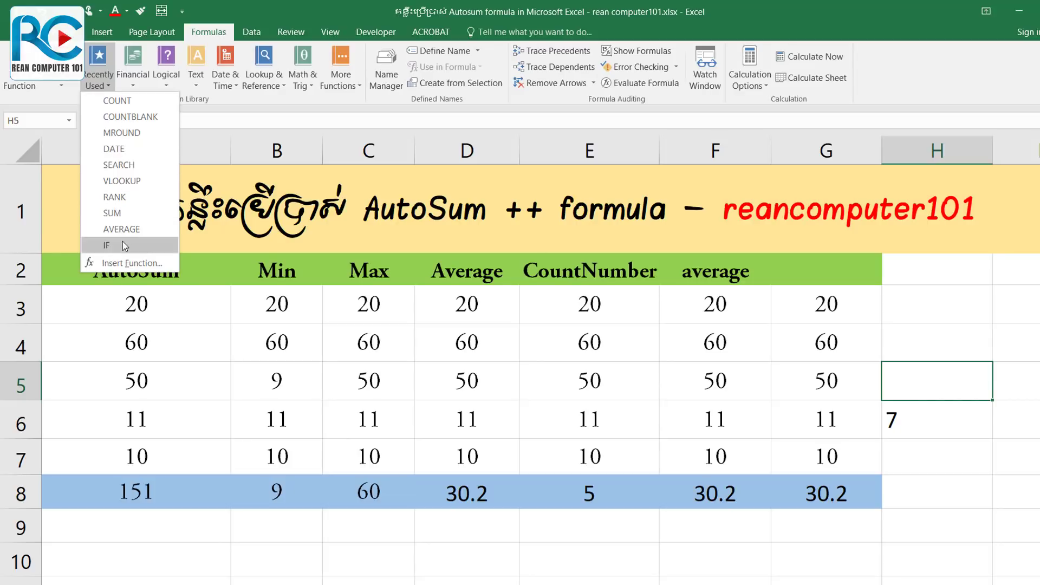
click(133, 87)
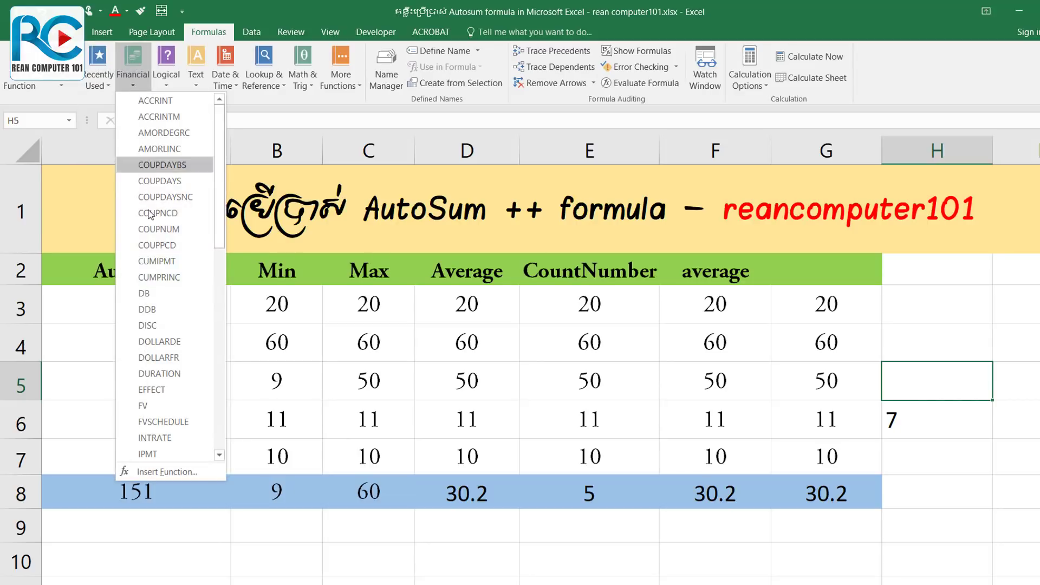
scroll(152, 214, down, 2)
scroll(155, 214, down, 7)
scroll(163, 162, down, 2)
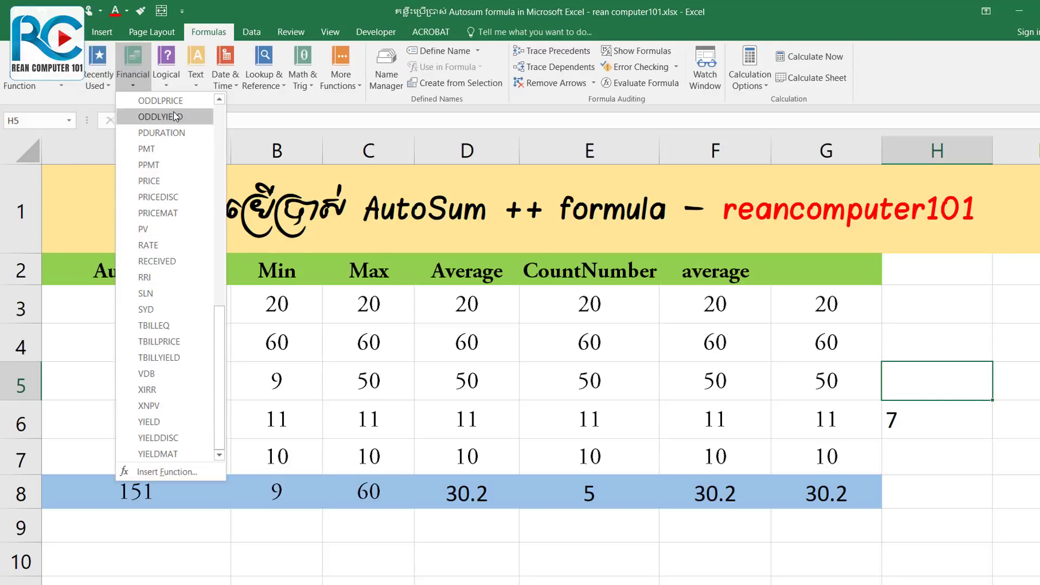
click(167, 81)
click(194, 81)
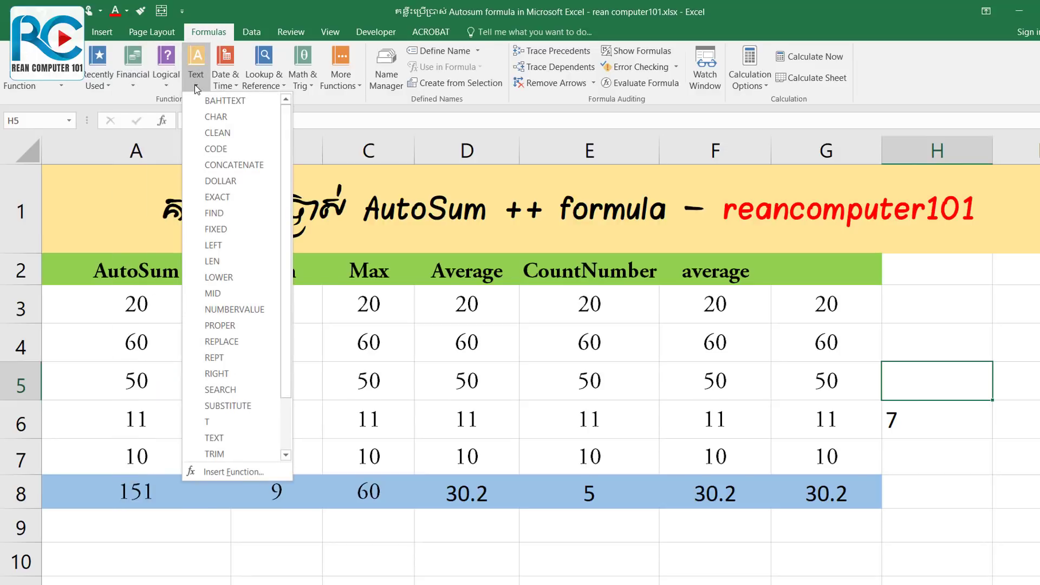